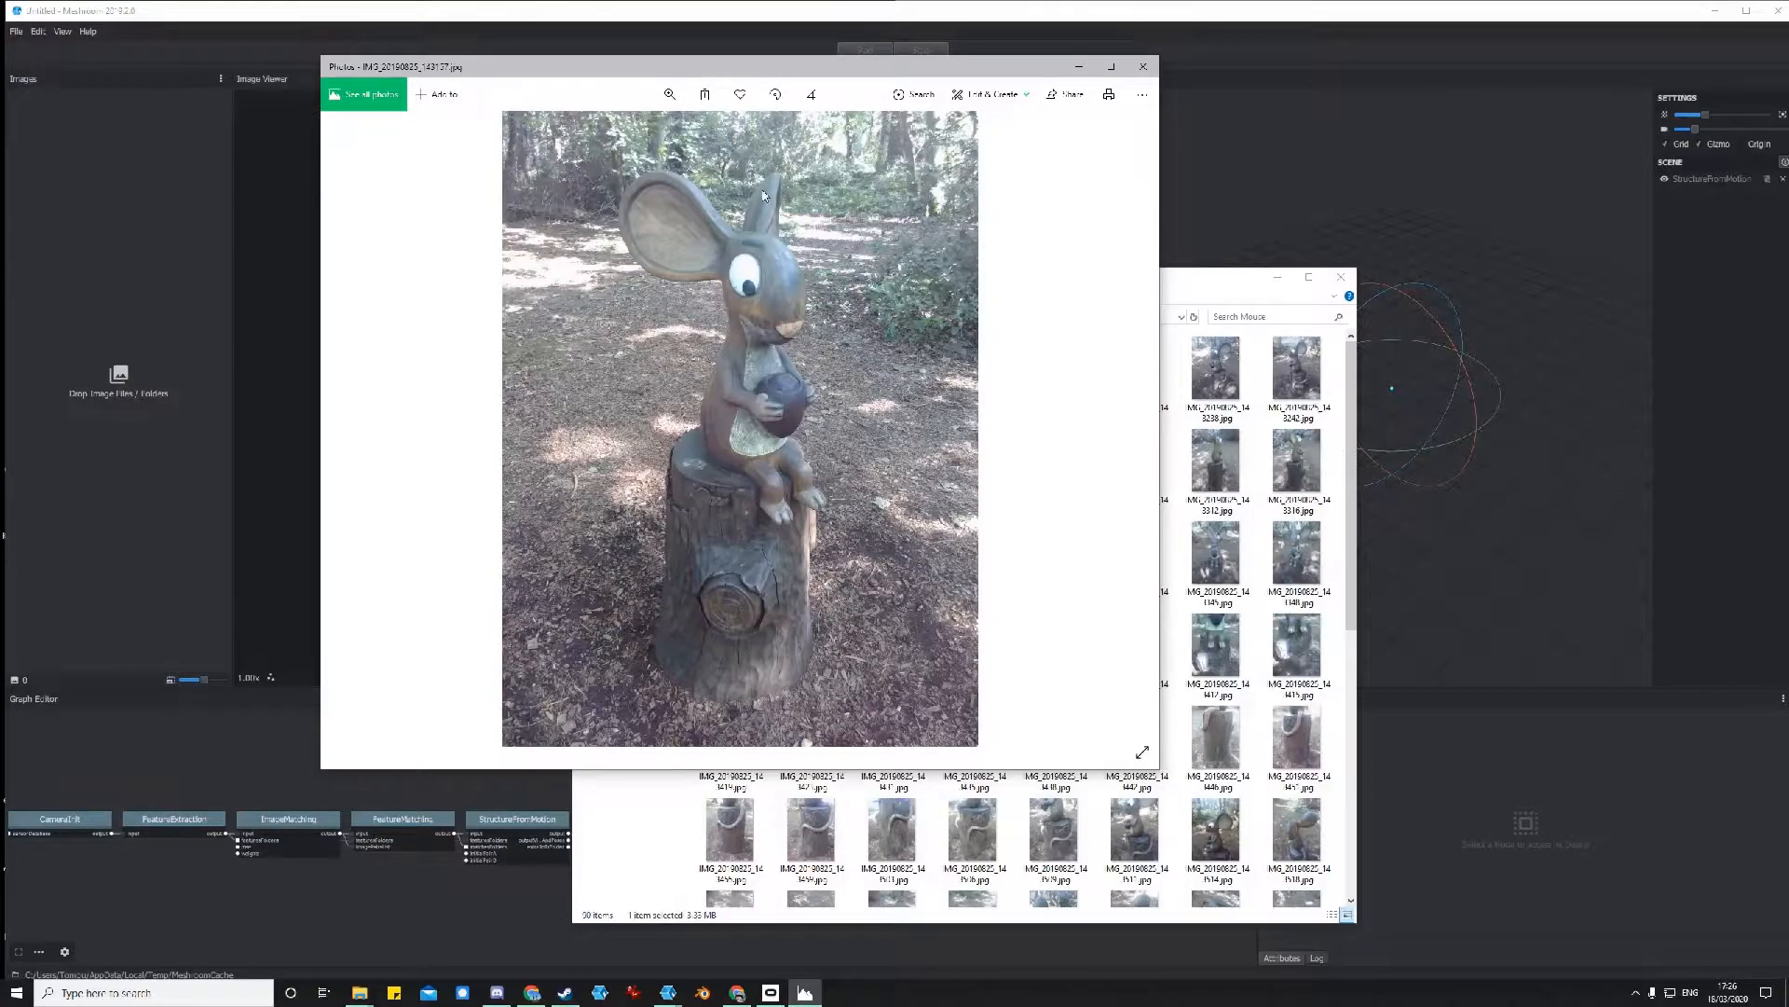
# Arrange the photo viewer and the Mouse folder side by side, and look through the folder's image thumbnails.
pyautogui.moveTo(972, 68); pyautogui.dragTo(921, 75)
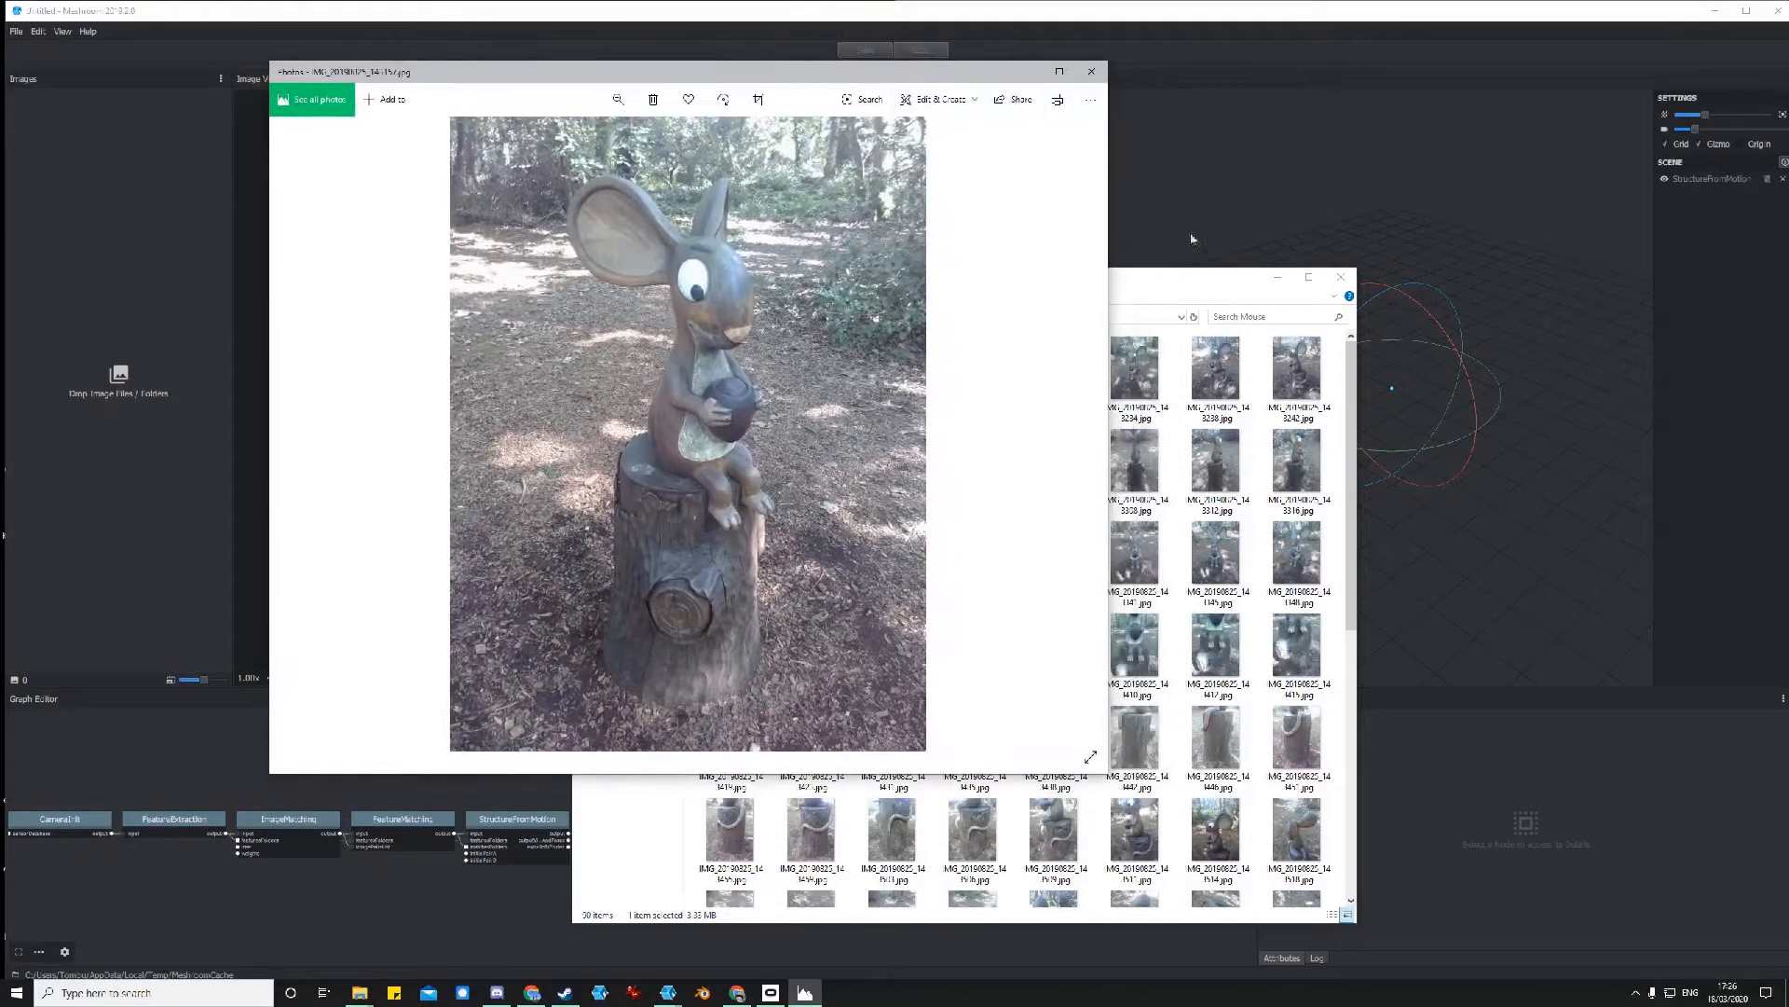
pyautogui.moveTo(1191, 303); pyautogui.dragTo(1497, 191)
pyautogui.scroll(-5, 1318, 552)
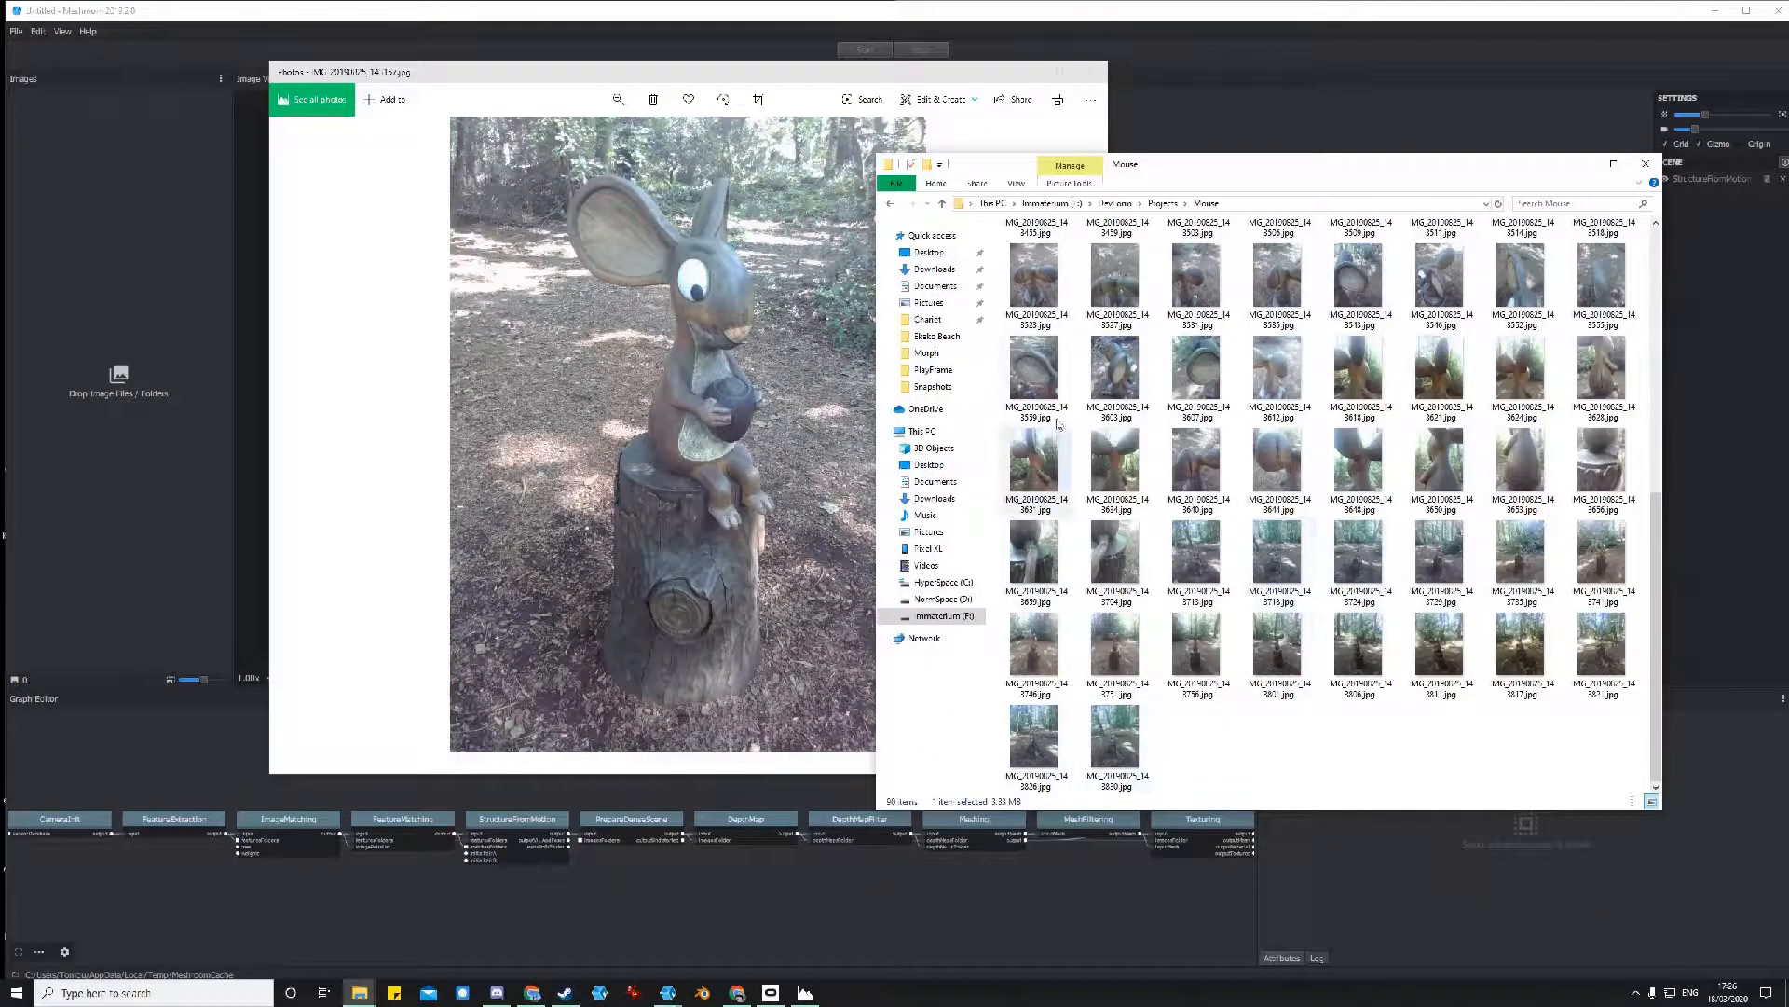
pyautogui.scroll(5, 1414, 355)
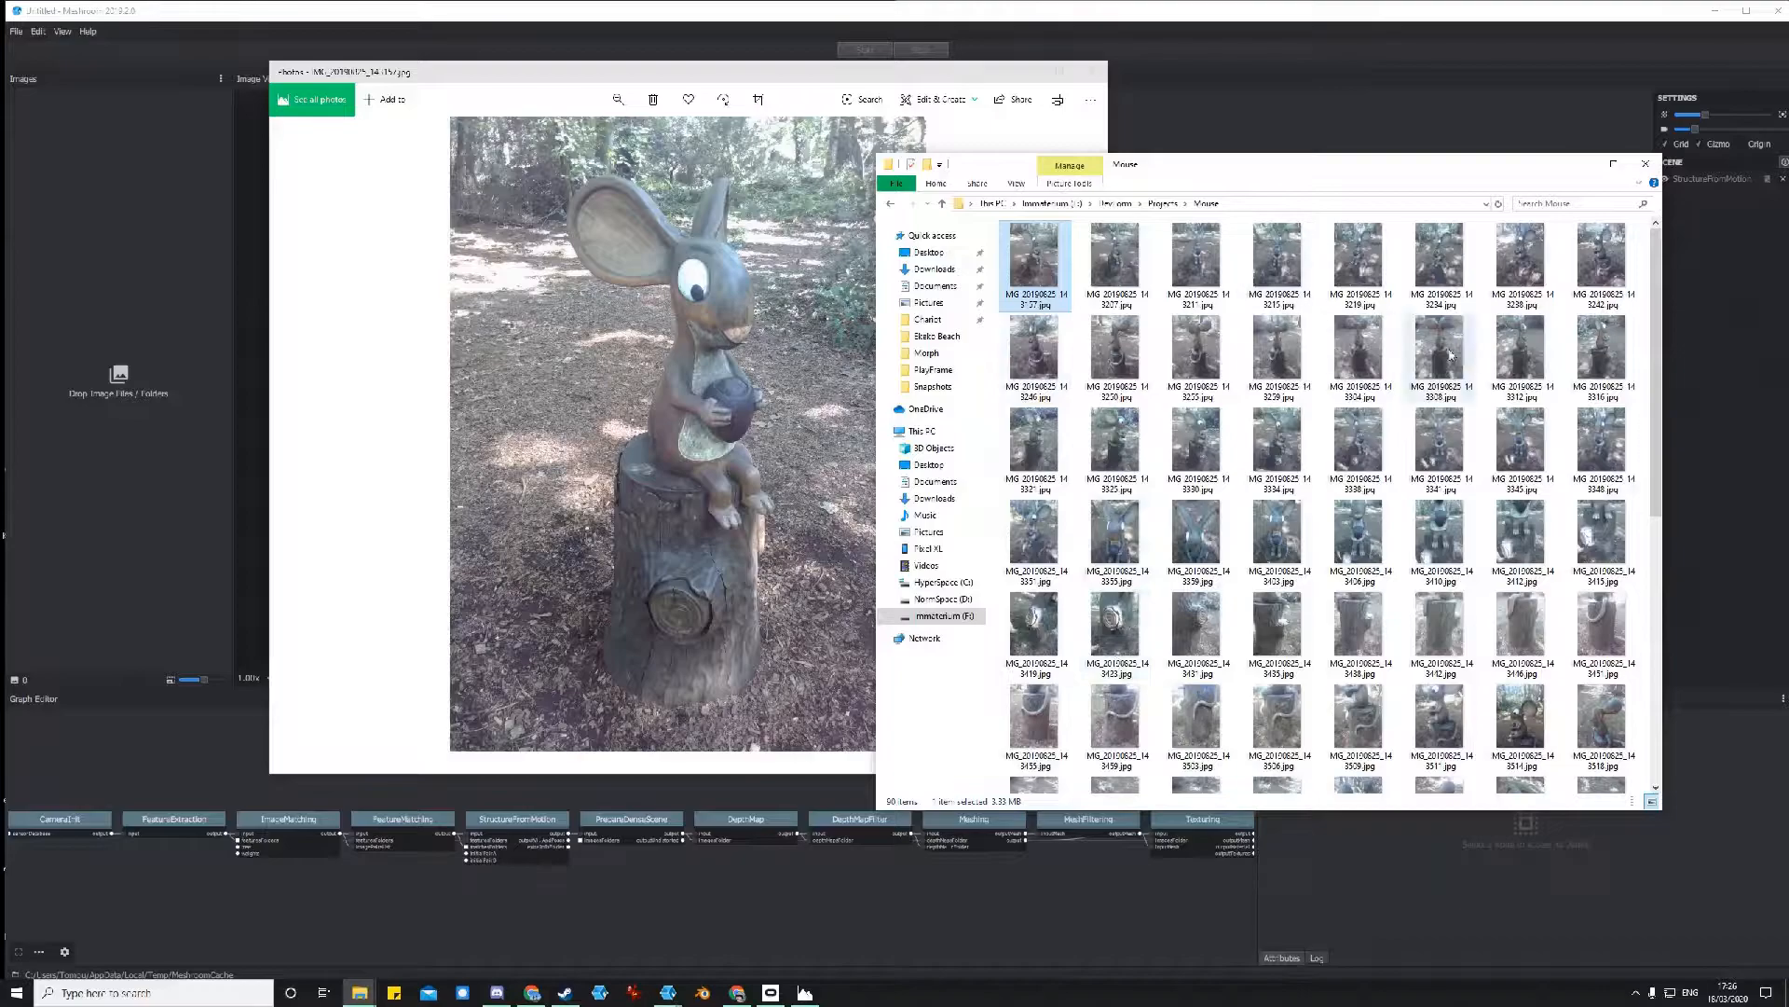
pyautogui.moveTo(1348, 178); pyautogui.dragTo(1482, 145)
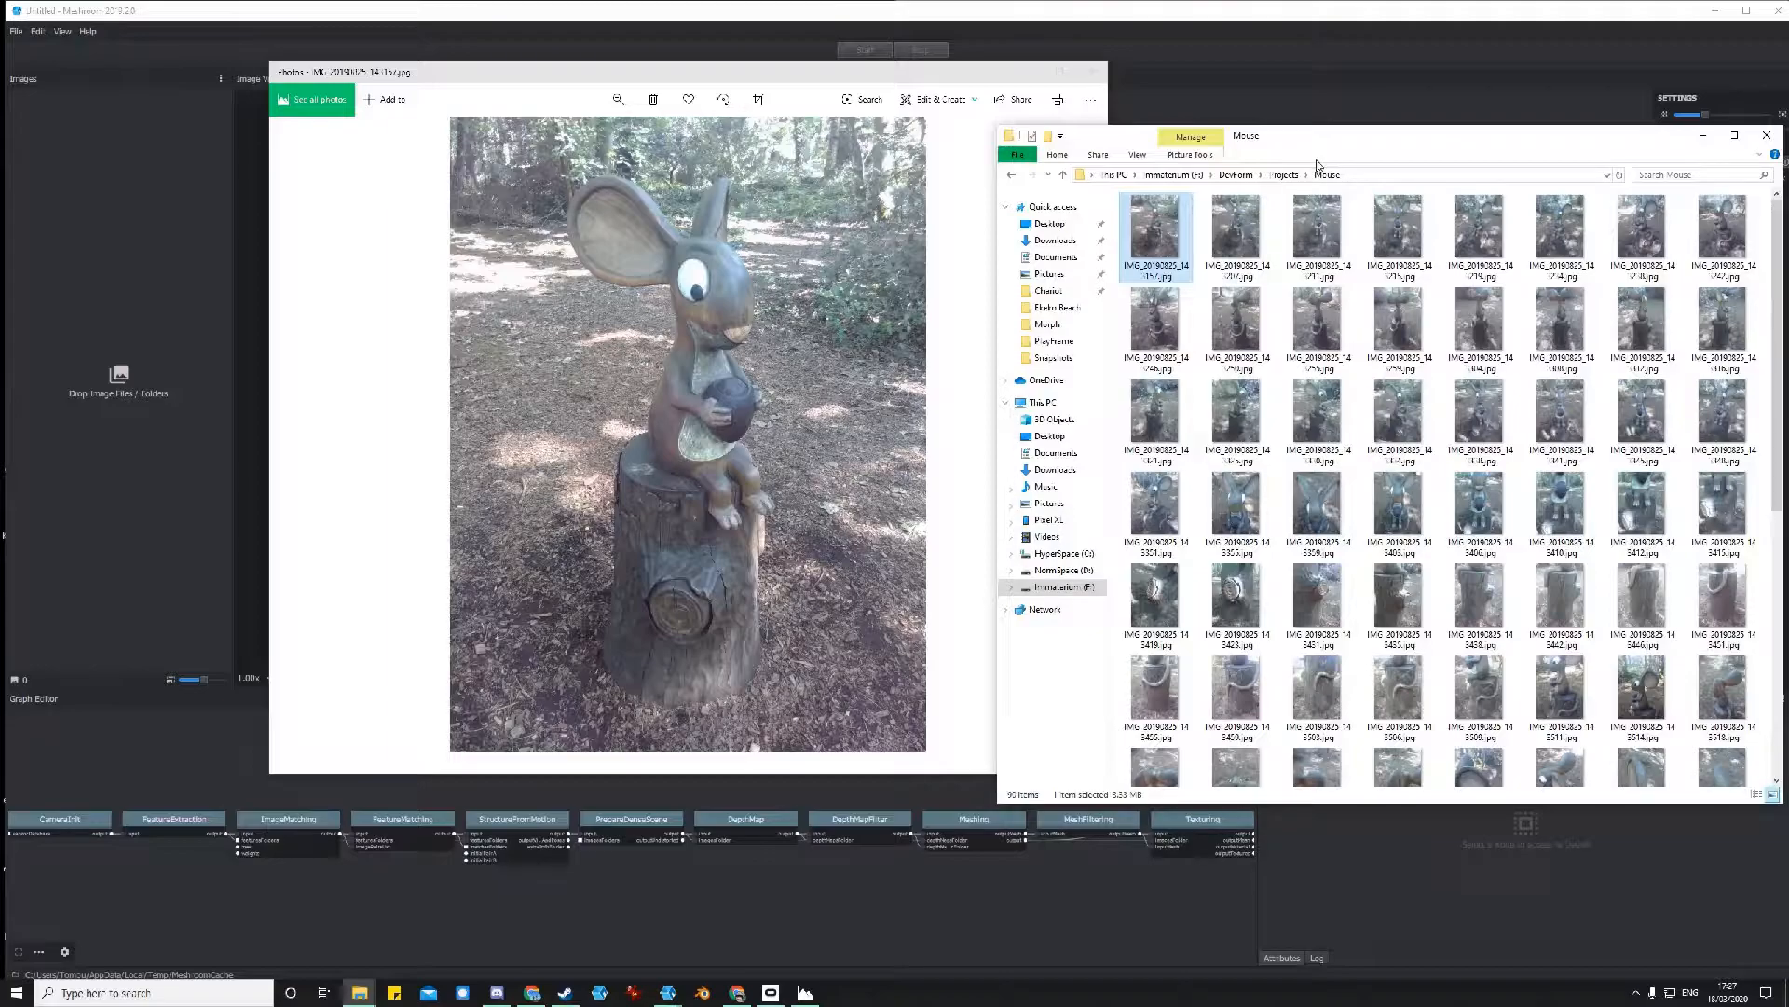
# Step through the full-figure photos of the mouse sculpture from its front around to its back.
pyautogui.click(1233, 237)
pyautogui.click(956, 319)
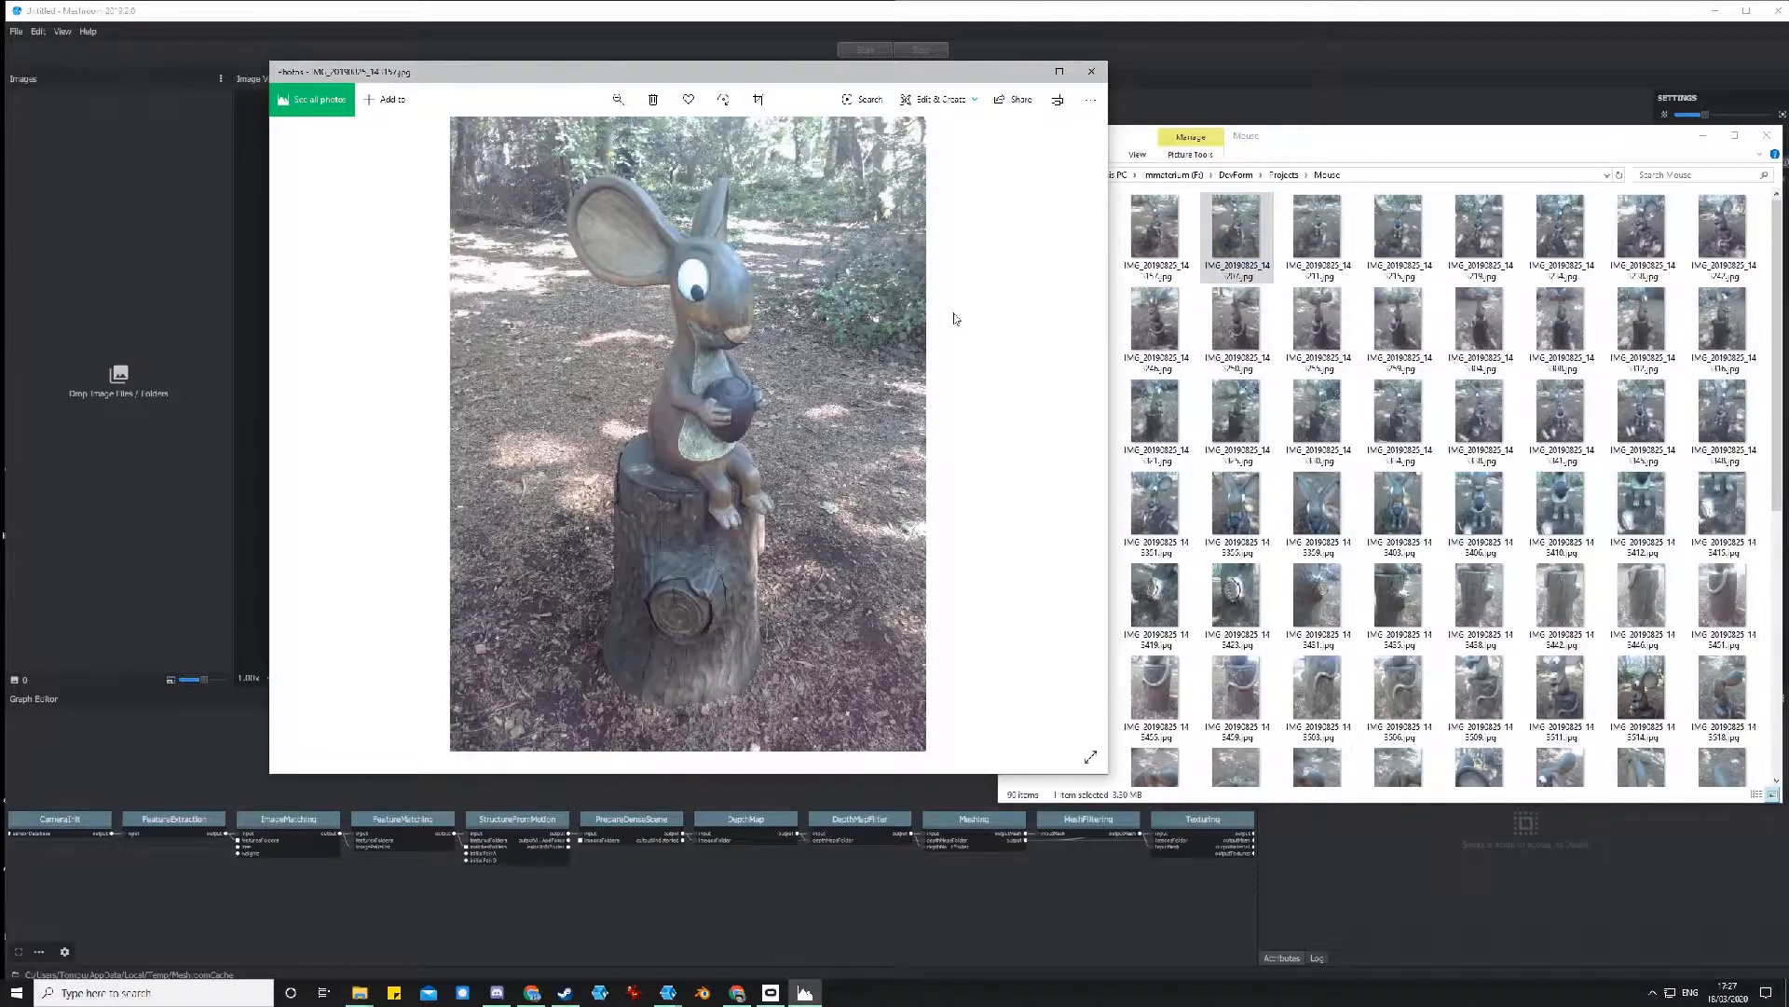
pyautogui.press('Right')
pyautogui.press('Right')
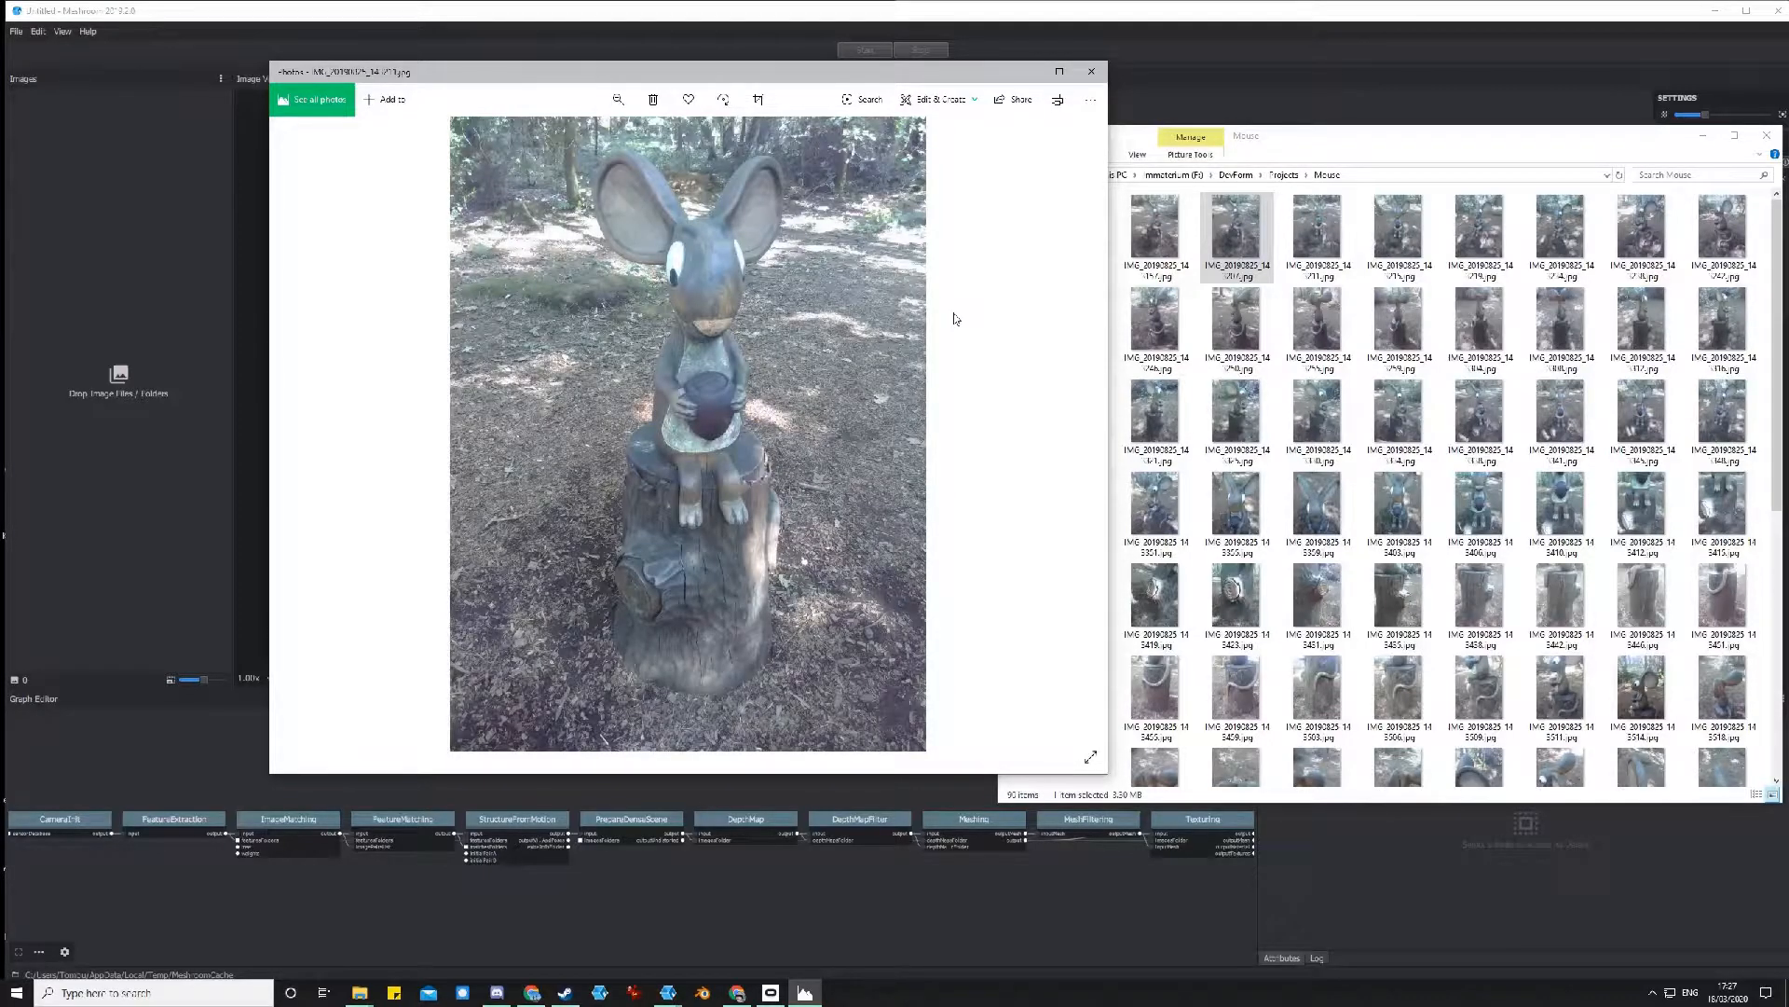
pyautogui.press('Right')
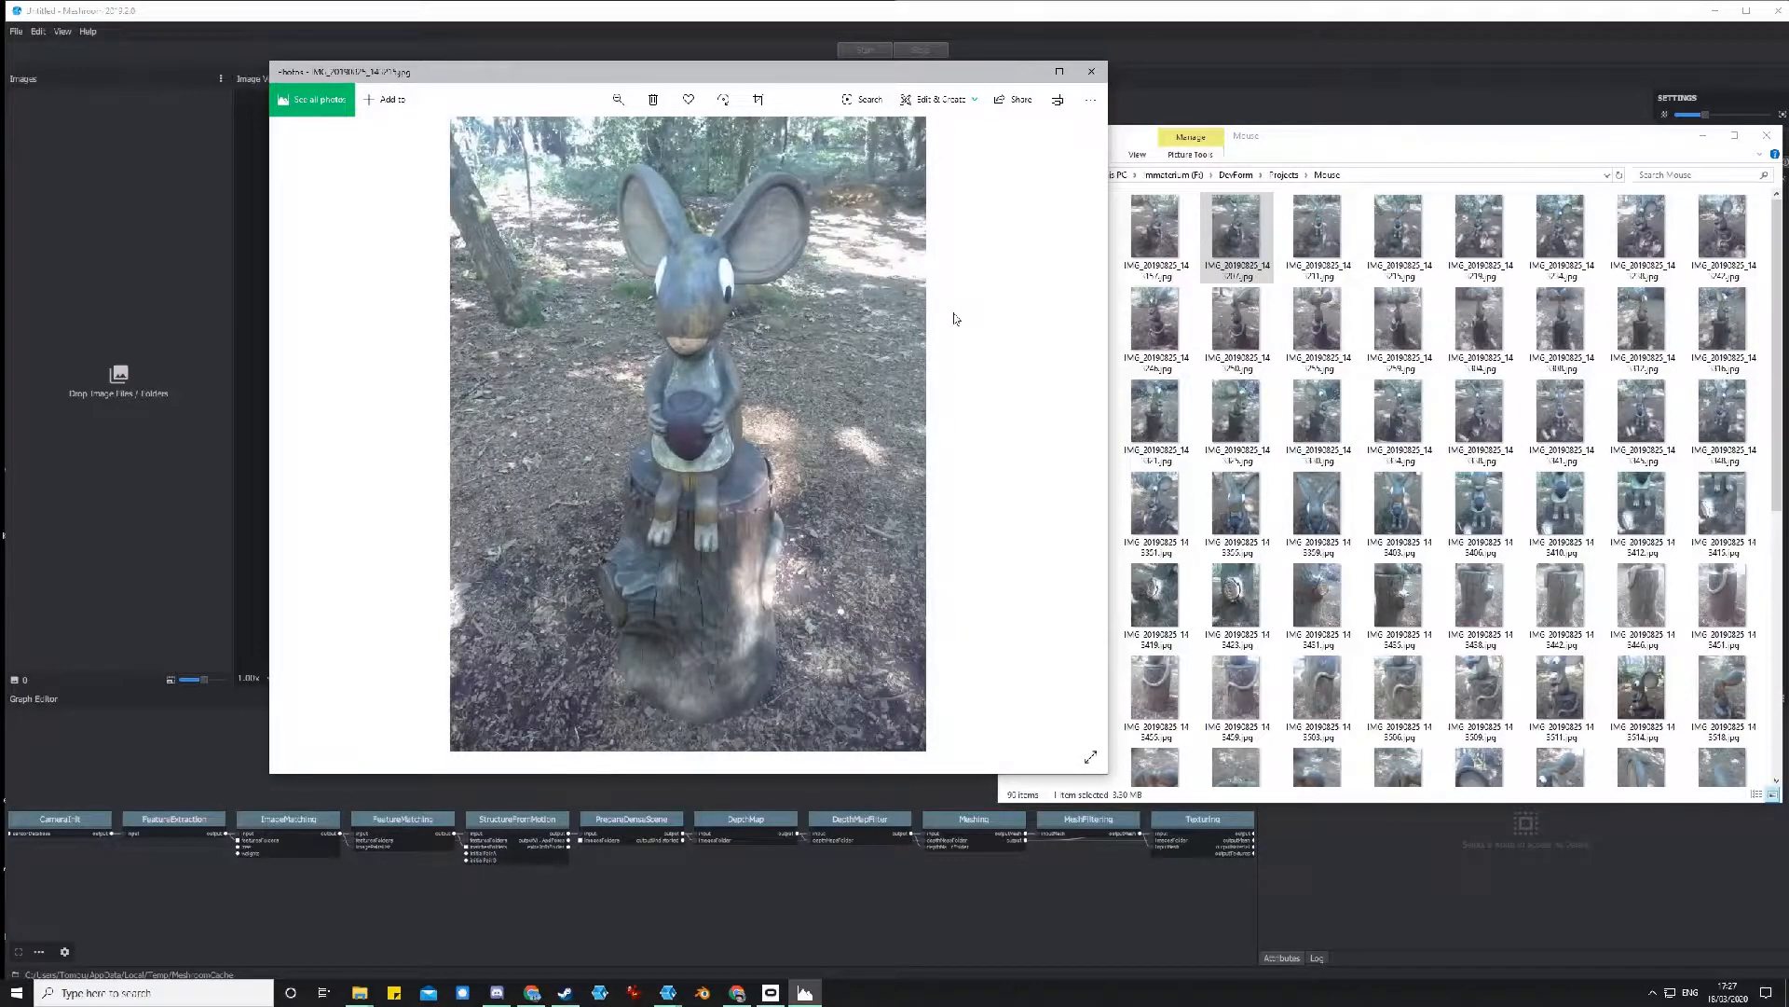
pyautogui.press('Right')
pyautogui.press('Right')
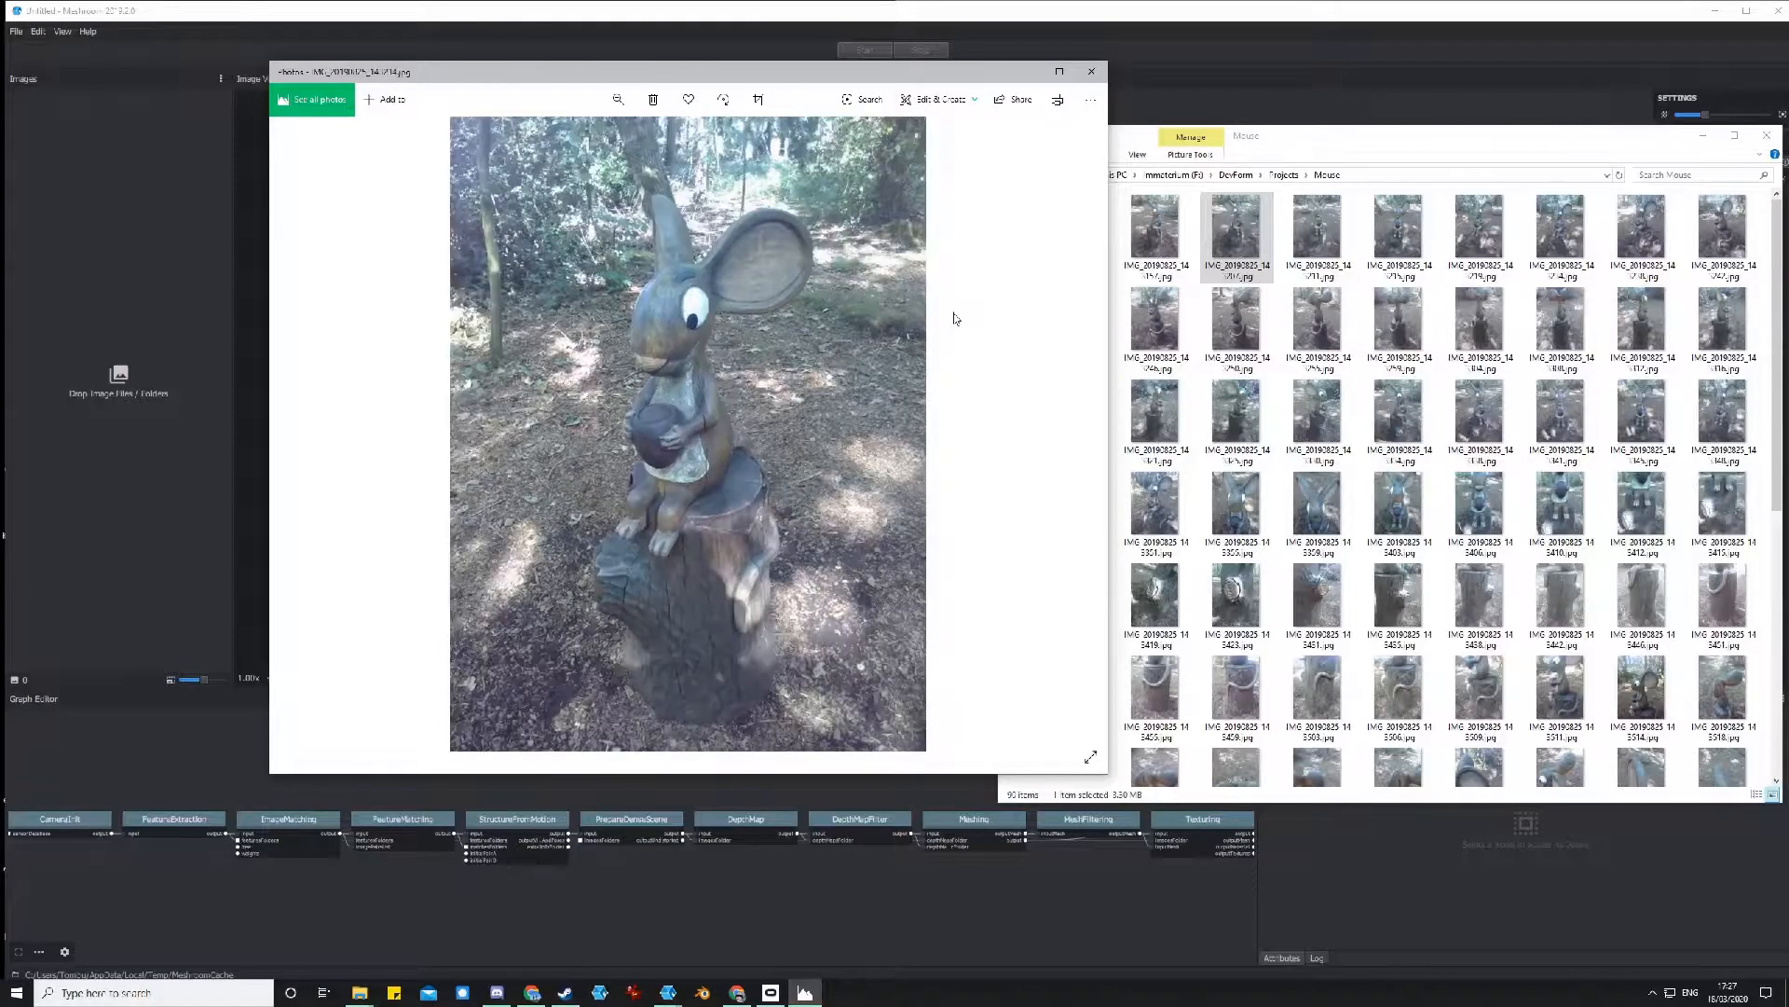
pyautogui.press('Right')
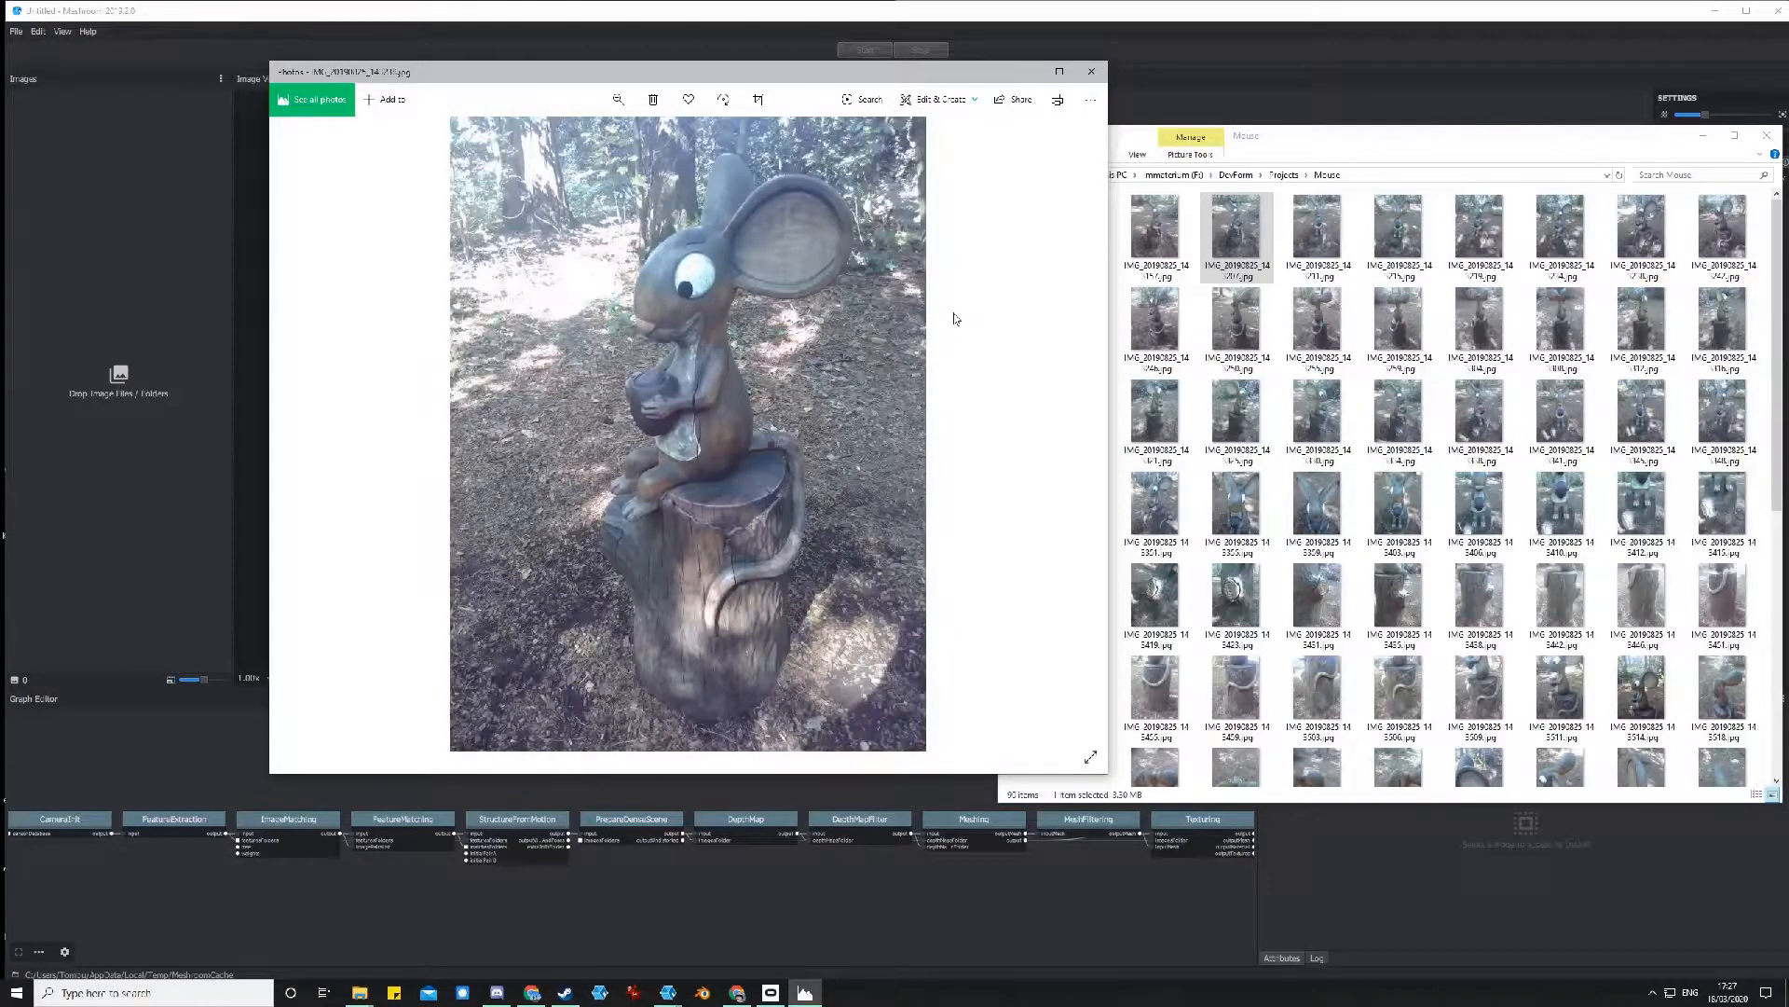
pyautogui.press('Right')
pyautogui.press('Right')
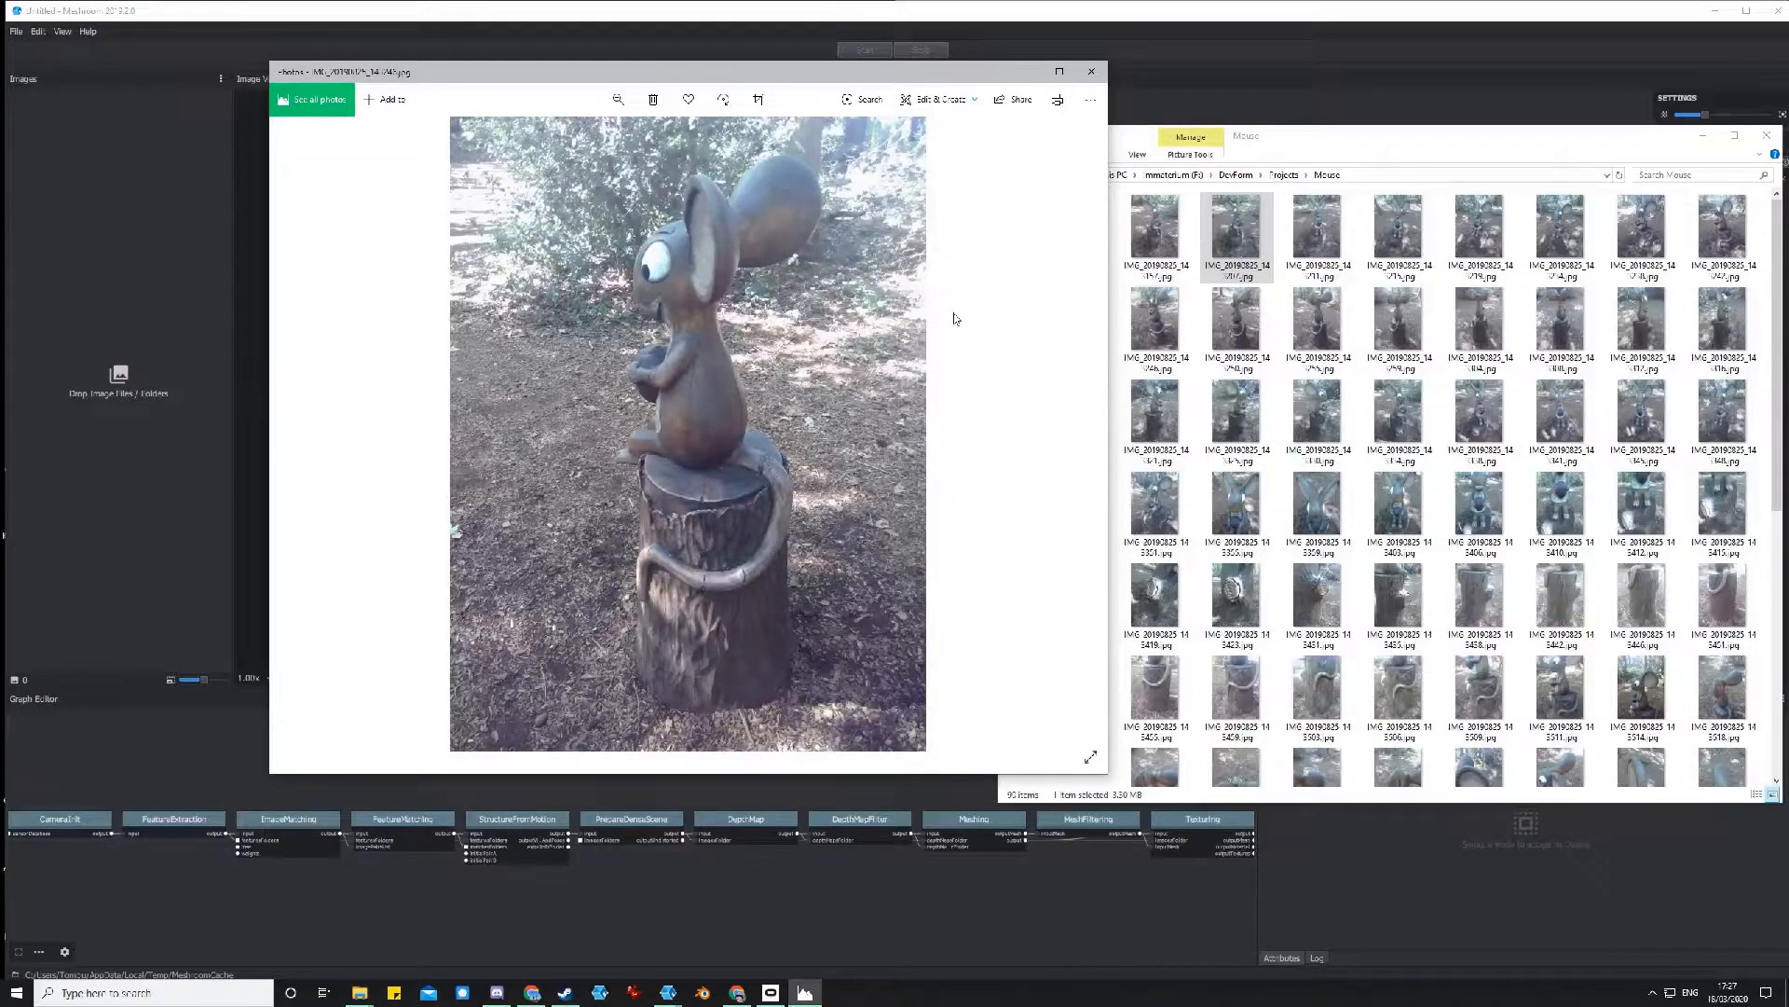
pyautogui.press('Right')
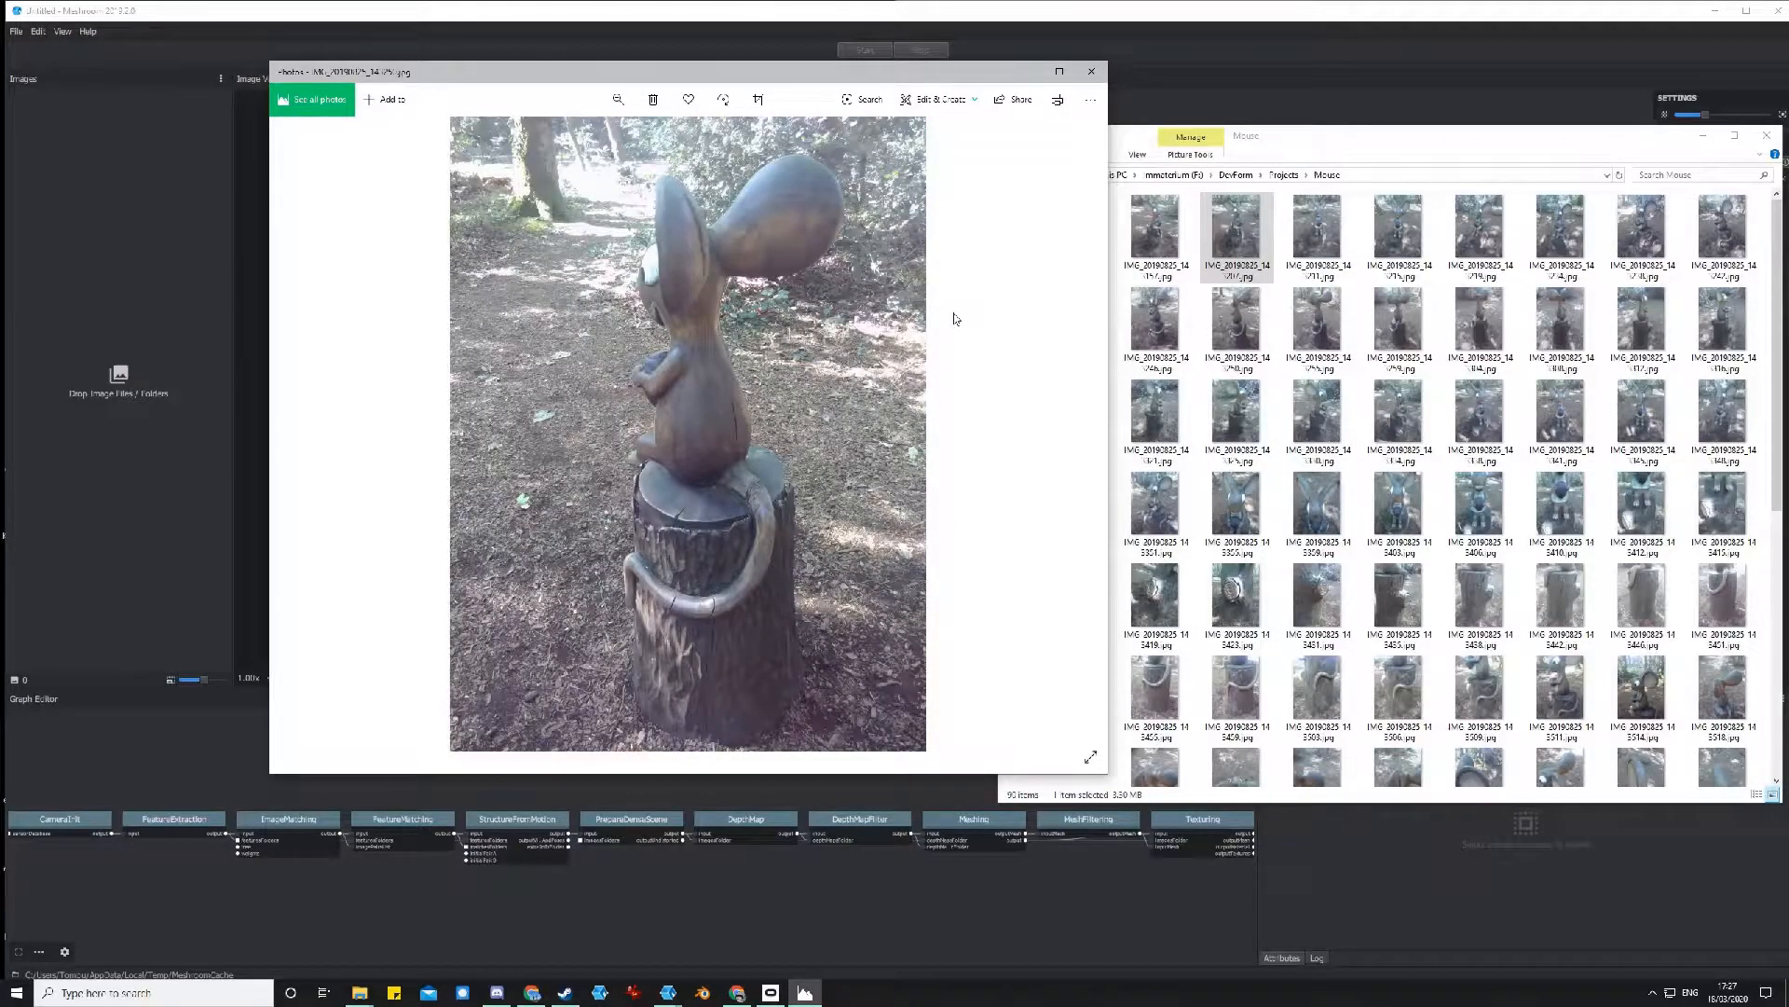
pyautogui.press('Right')
pyautogui.press('Right')
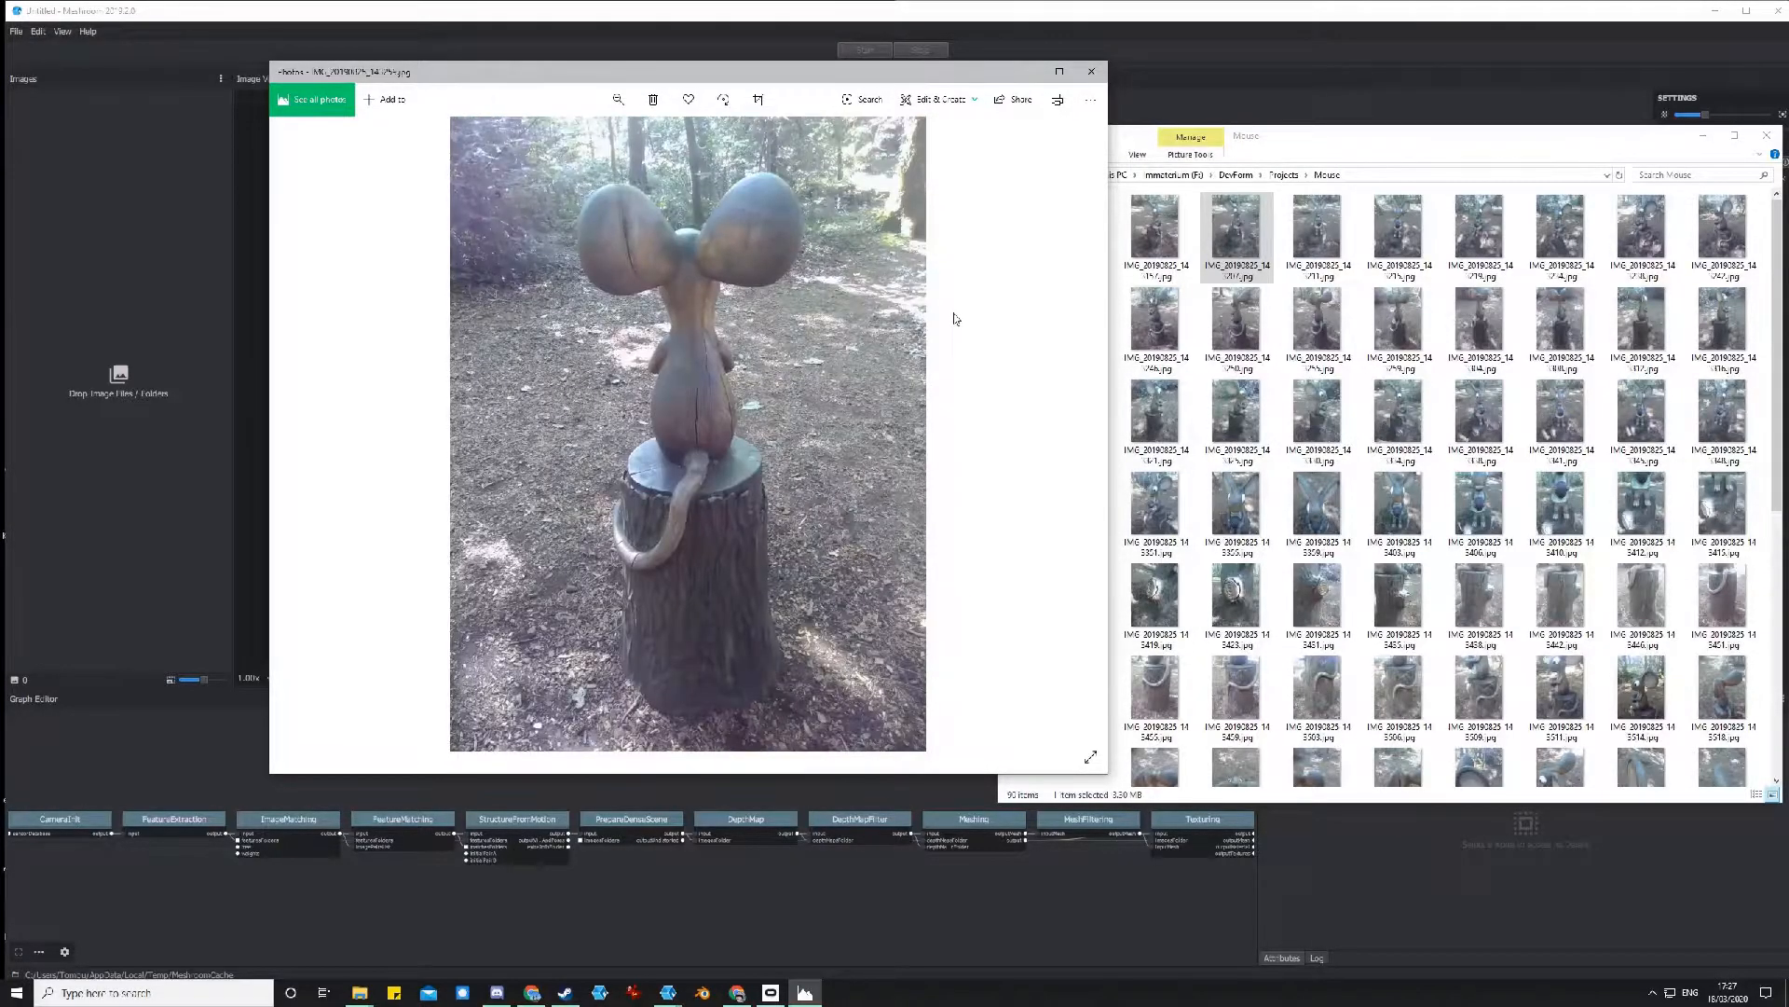
# Continue through the full-figure photos from the sculpture's back around to its front, checking the overlap between shots.
pyautogui.press('Right')
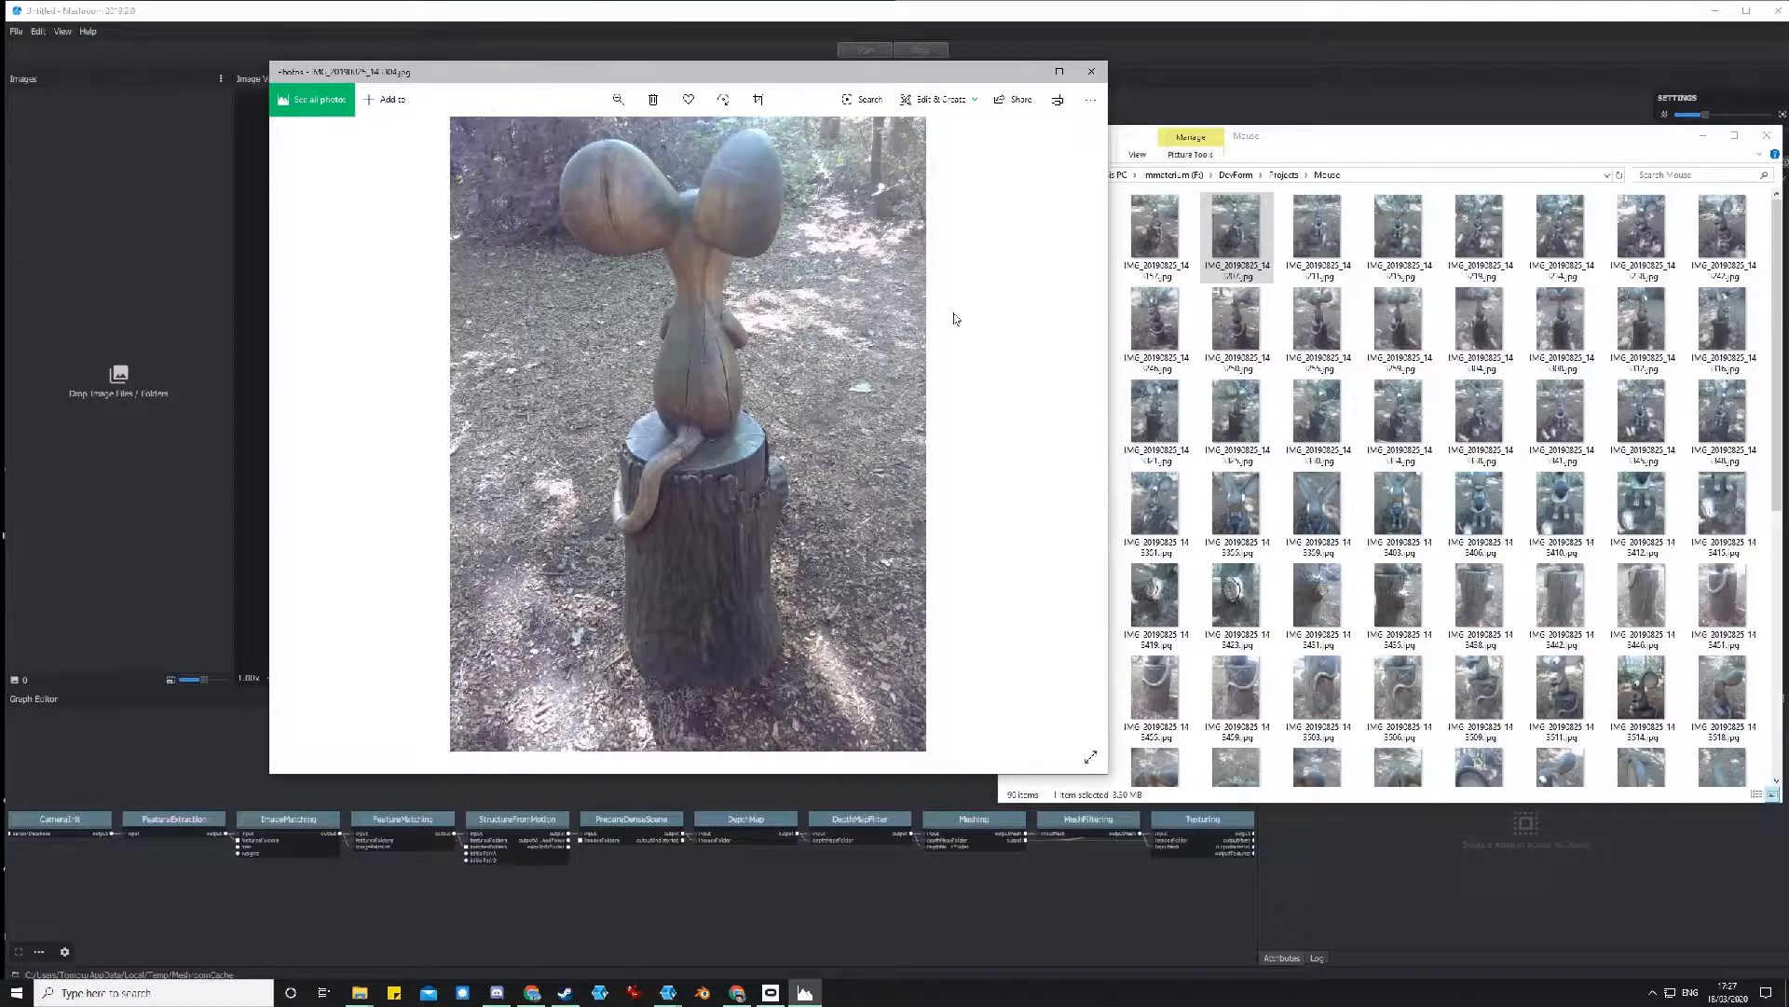
pyautogui.press('Right')
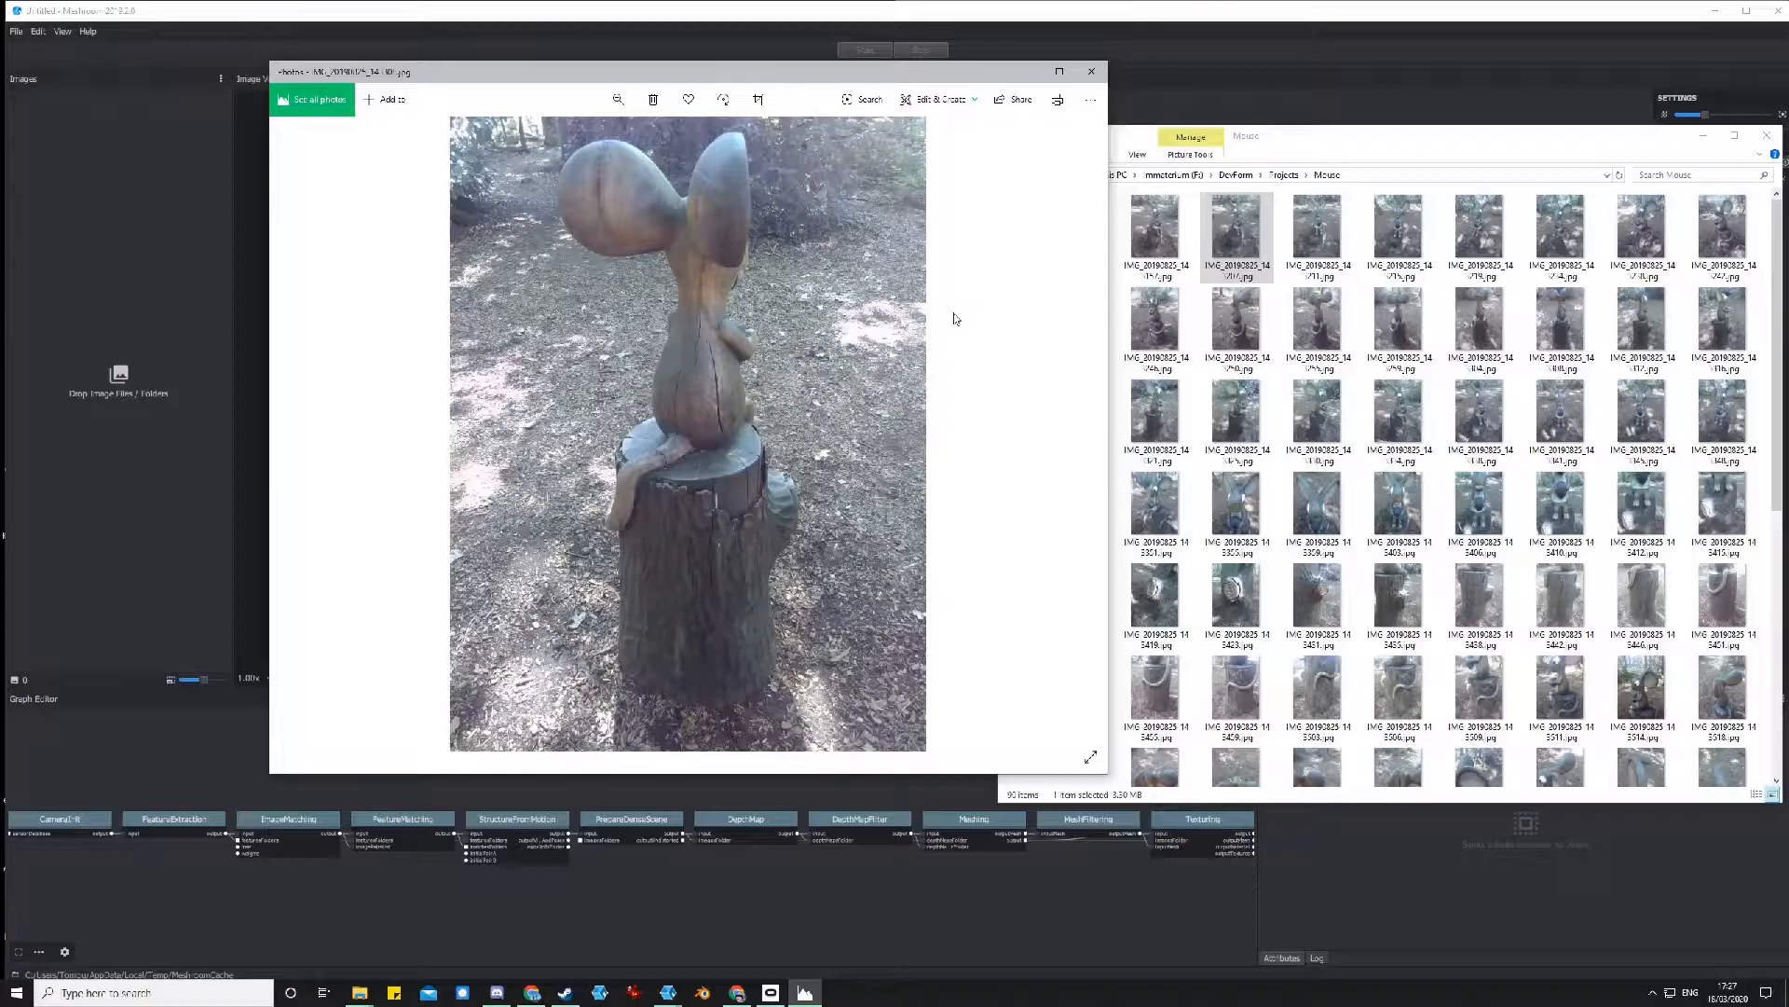
pyautogui.press('Right')
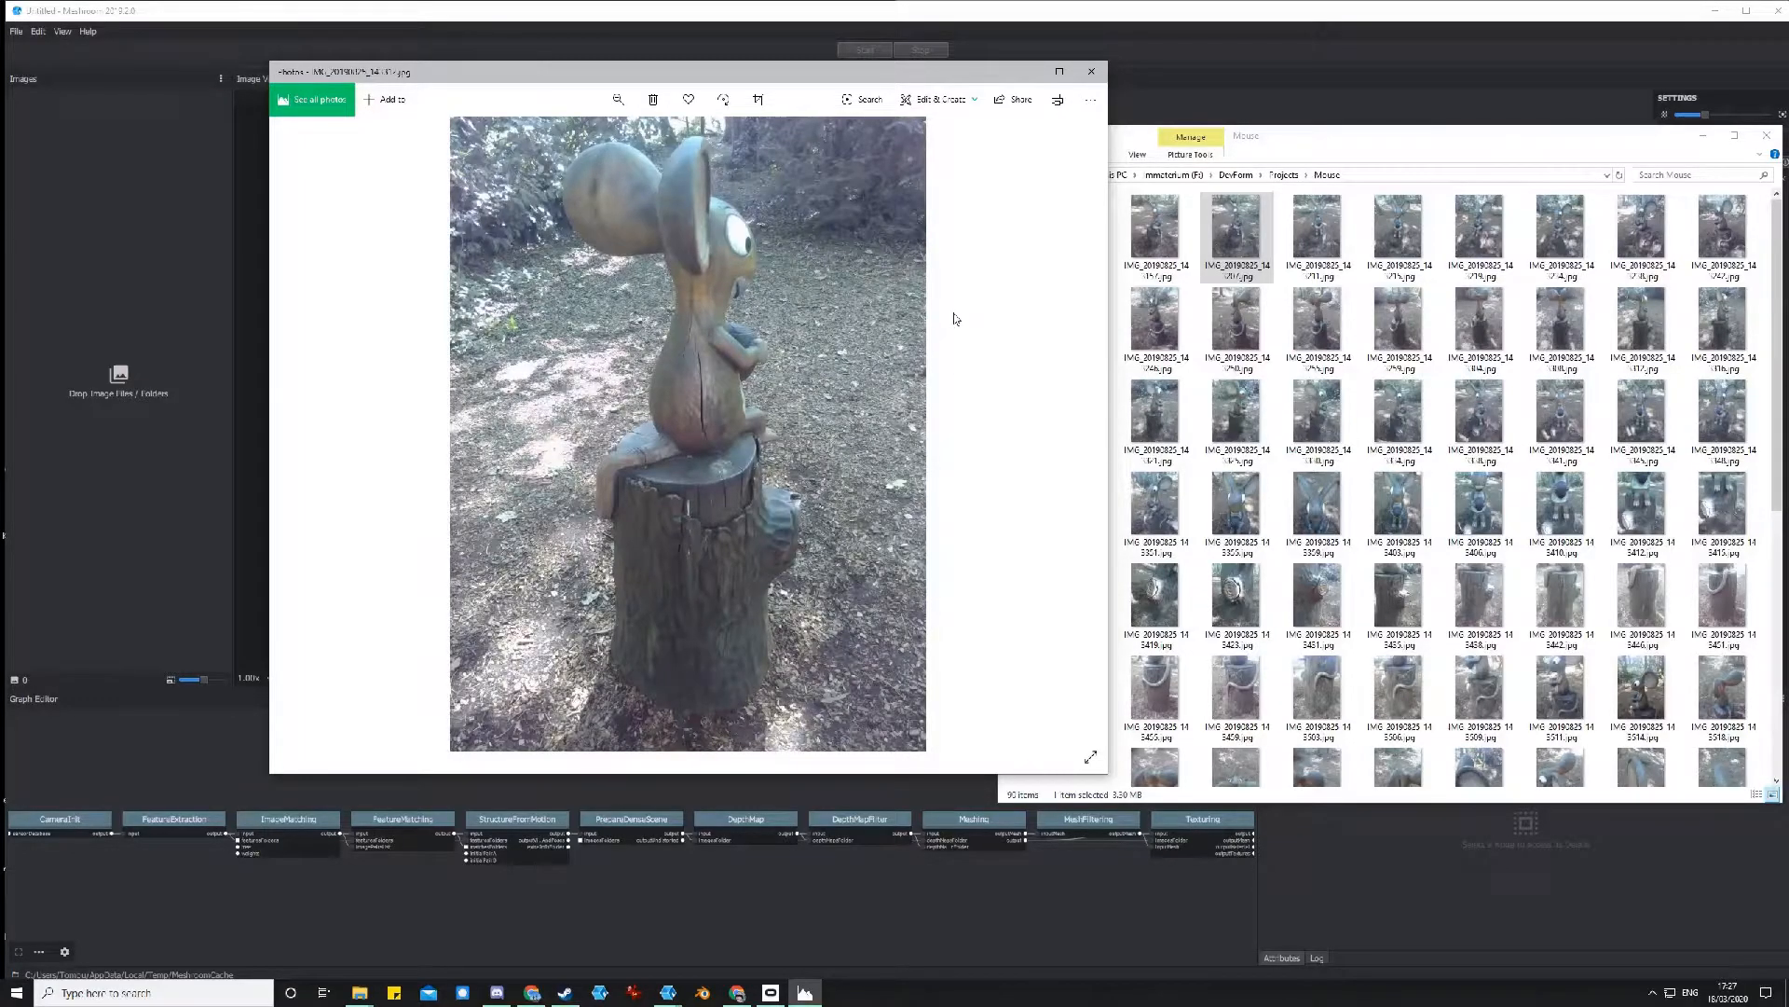
pyautogui.press('Right')
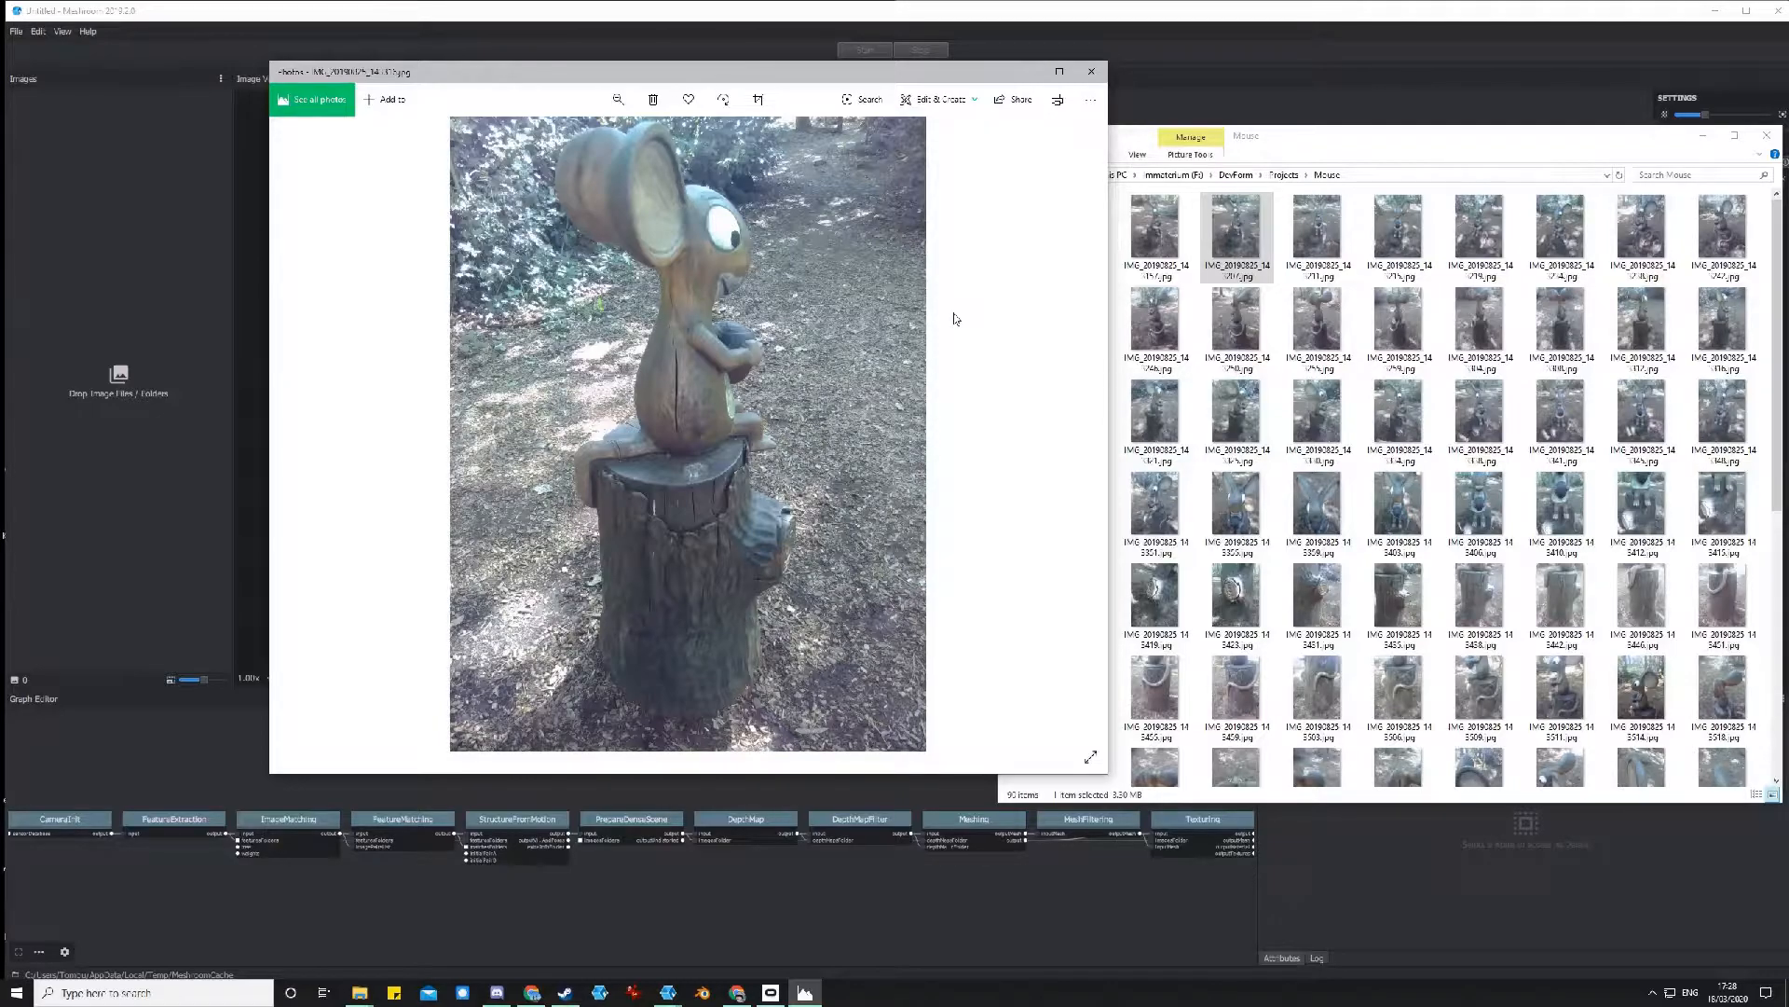
pyautogui.press('Right')
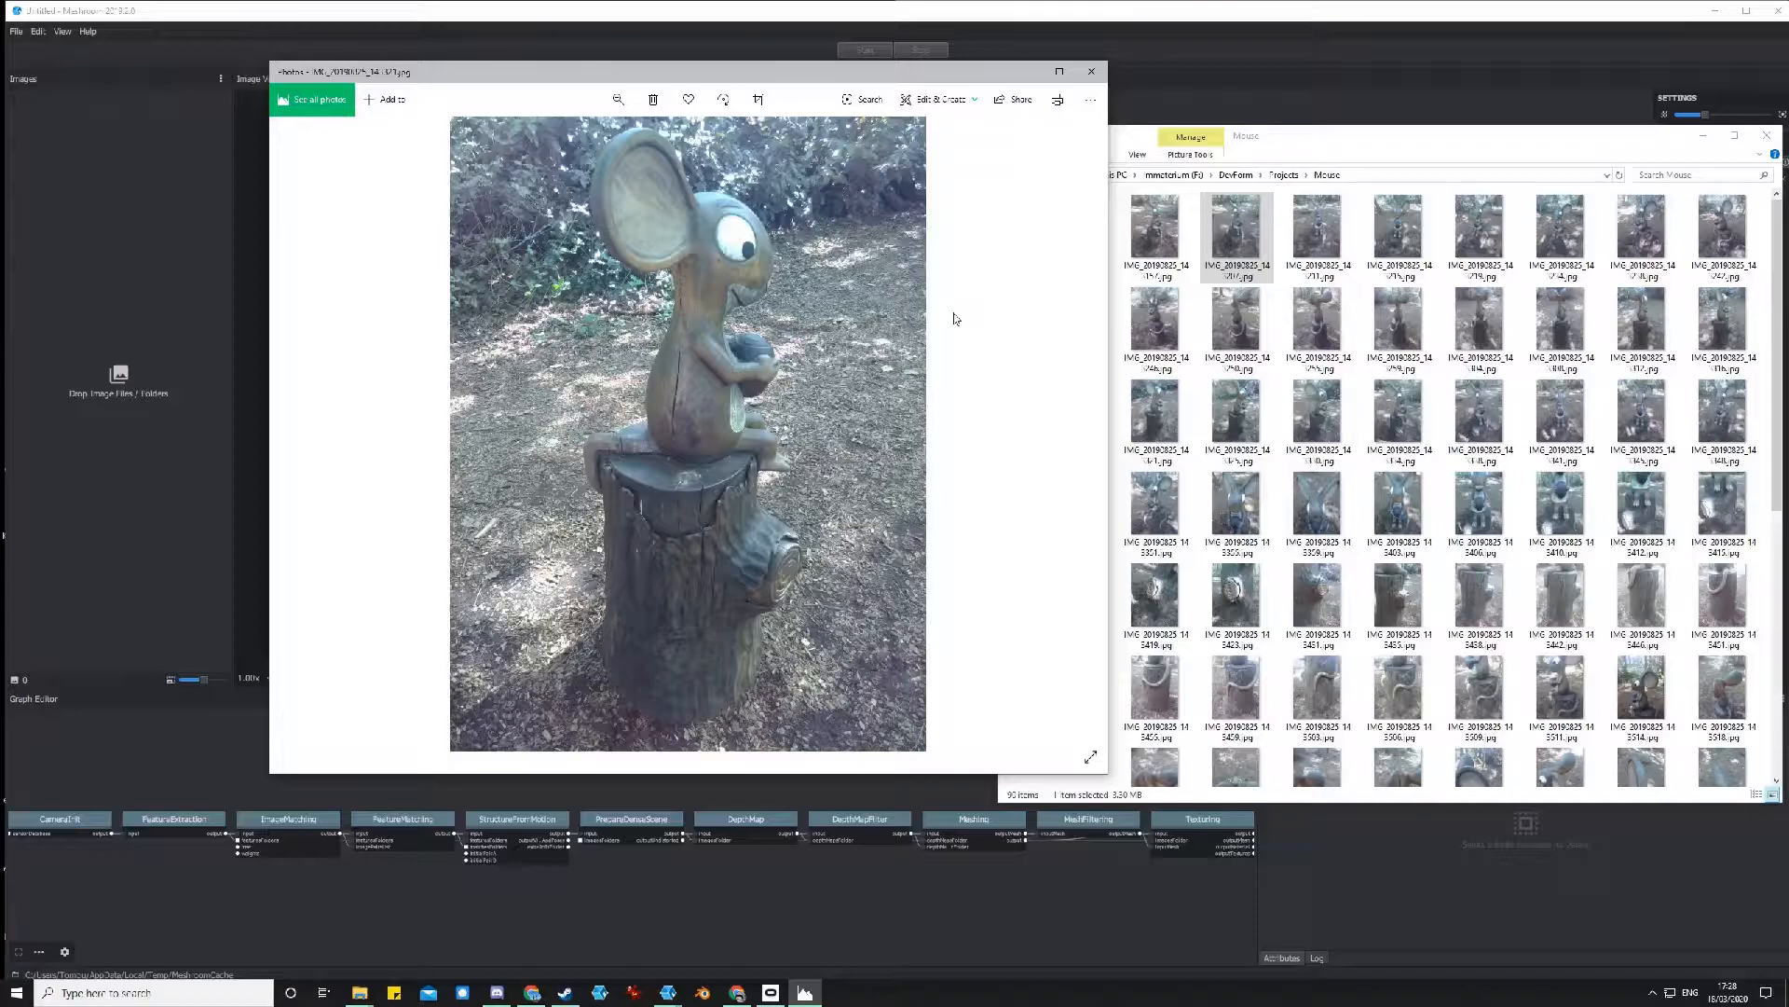
pyautogui.press('Right')
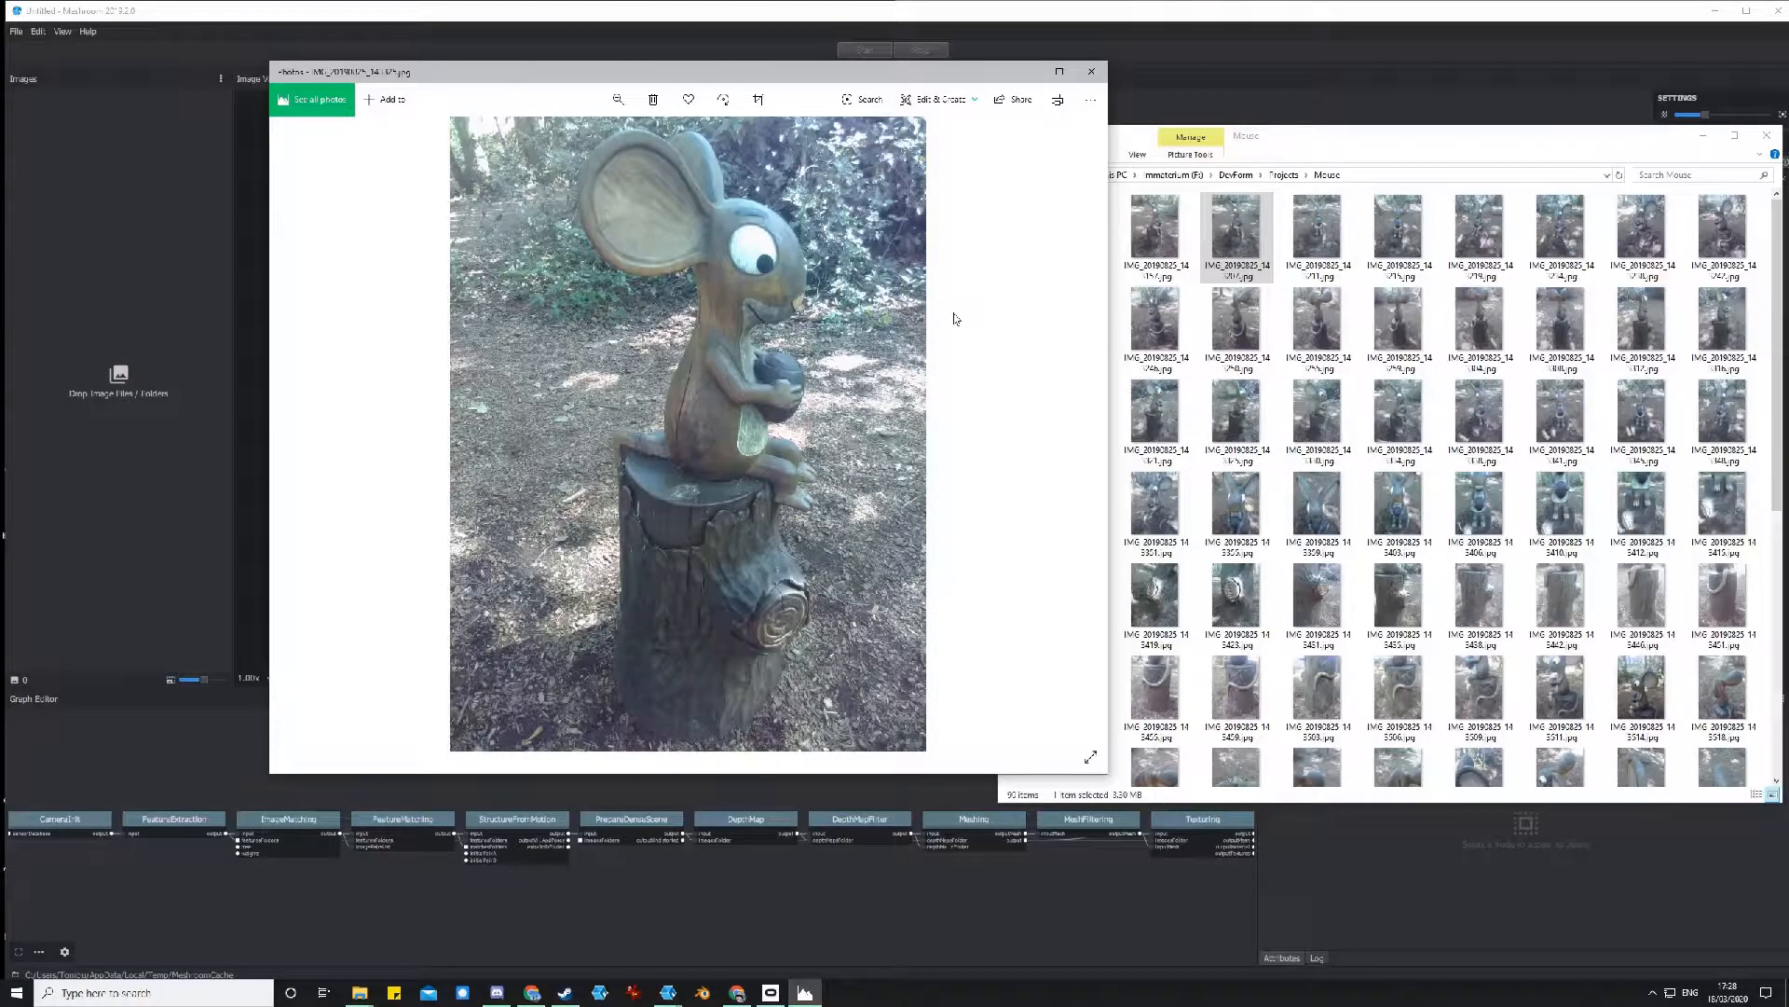
pyautogui.press('Right')
pyautogui.press('Right')
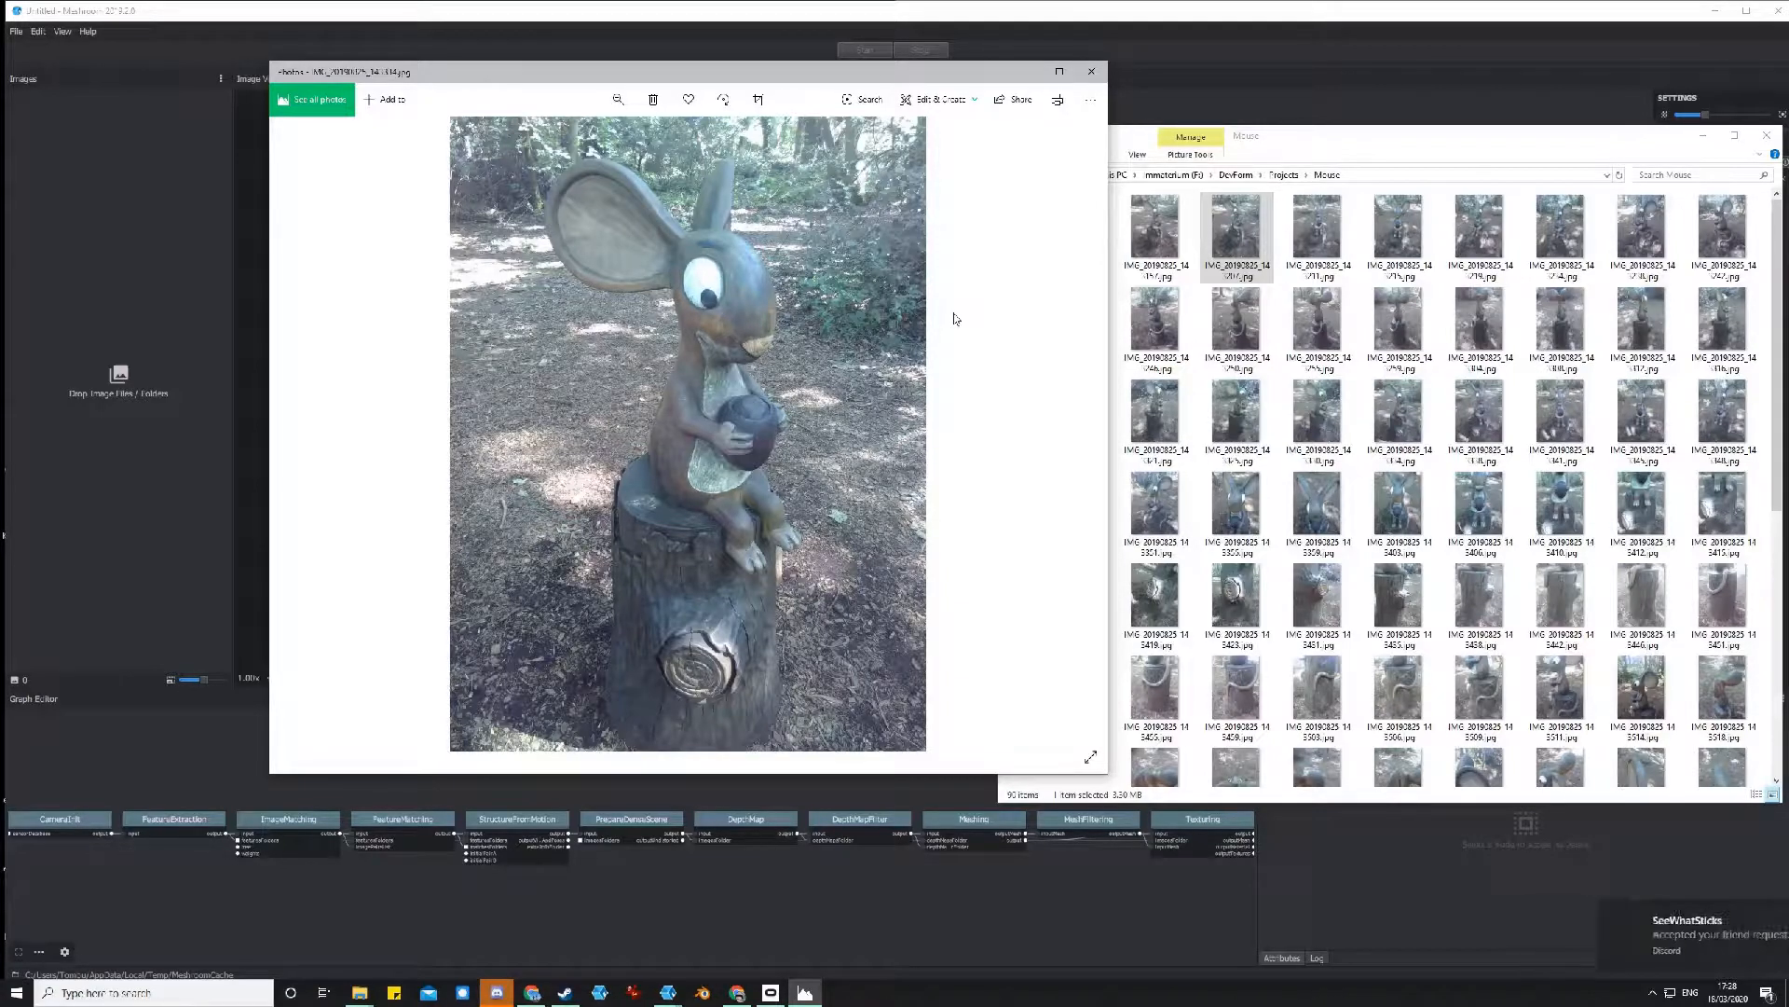
pyautogui.press('Right')
pyautogui.press('Right')
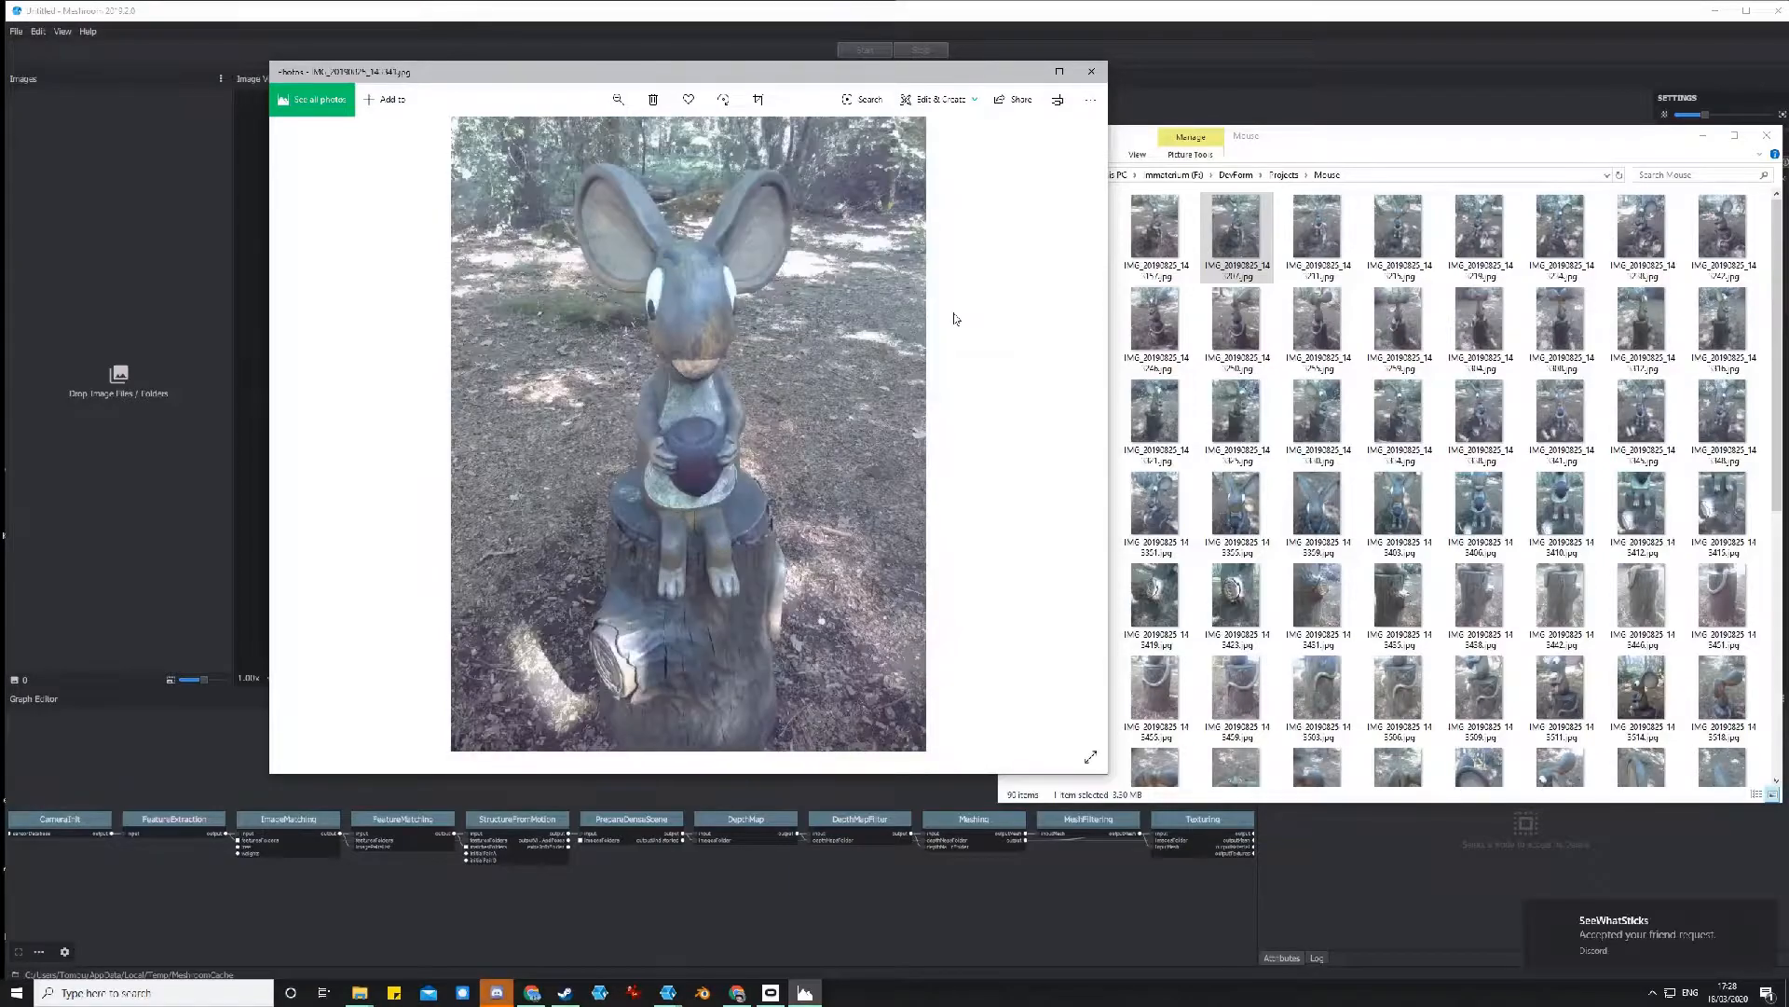
pyautogui.press('Right')
pyautogui.press('Right')
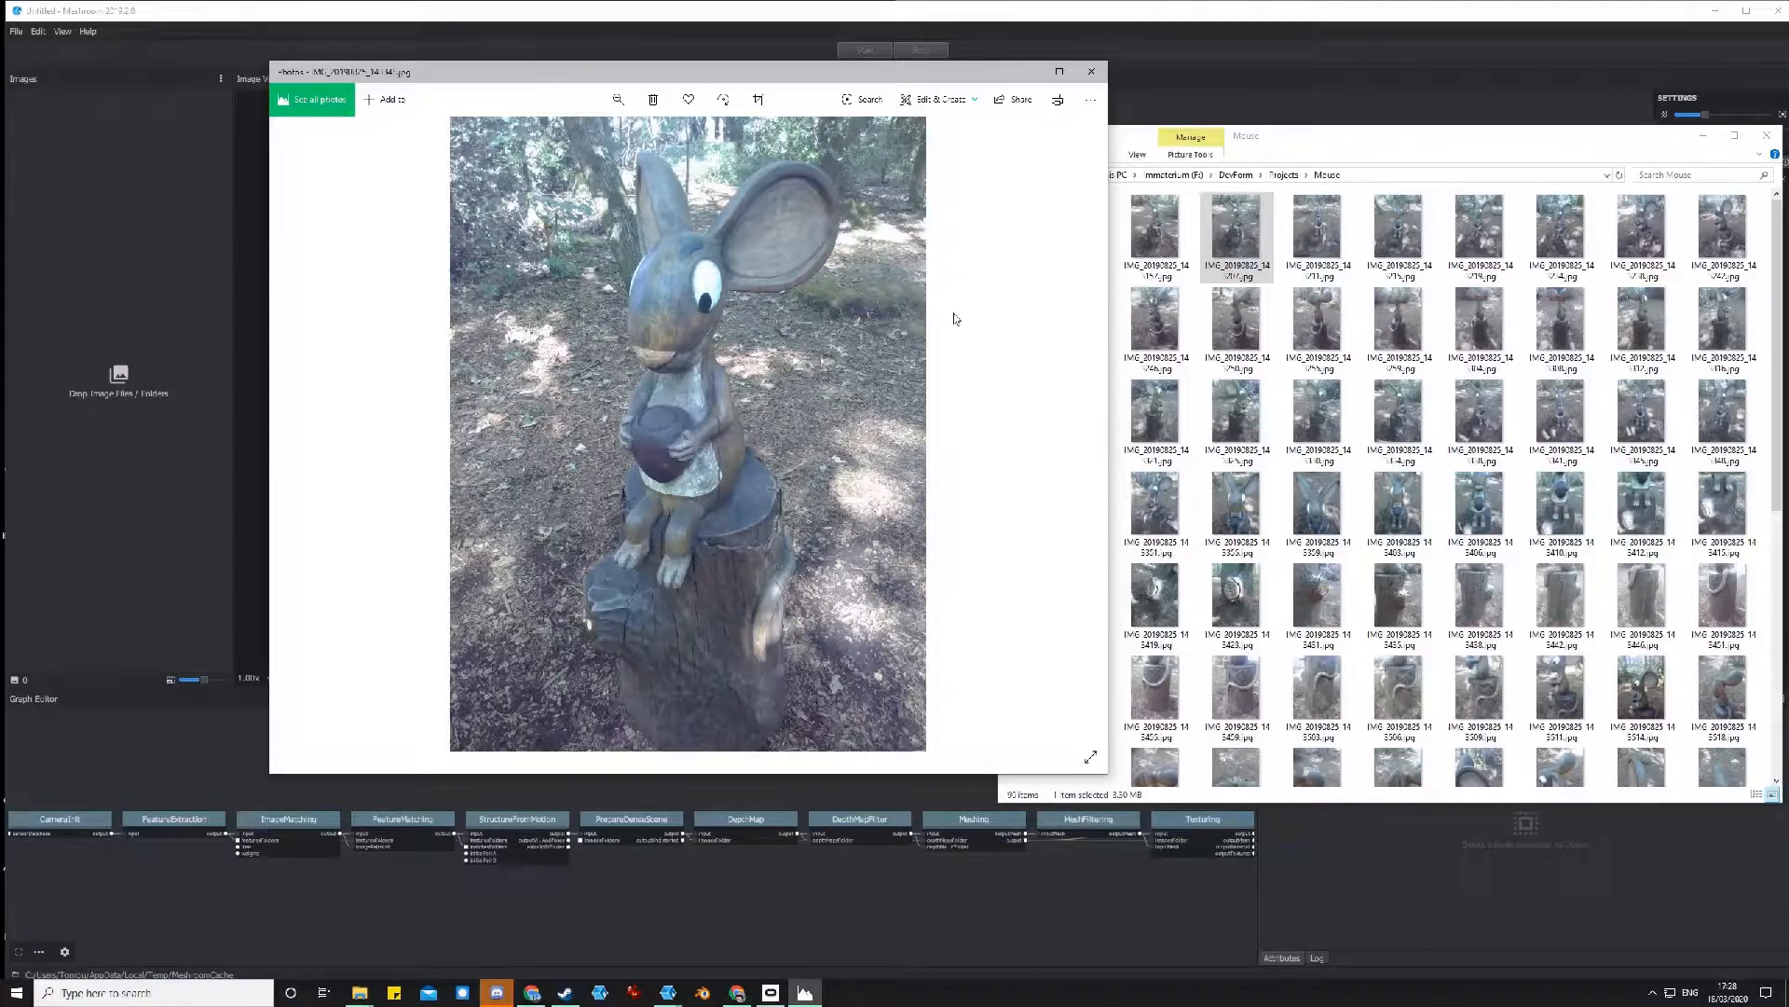
pyautogui.press('Right')
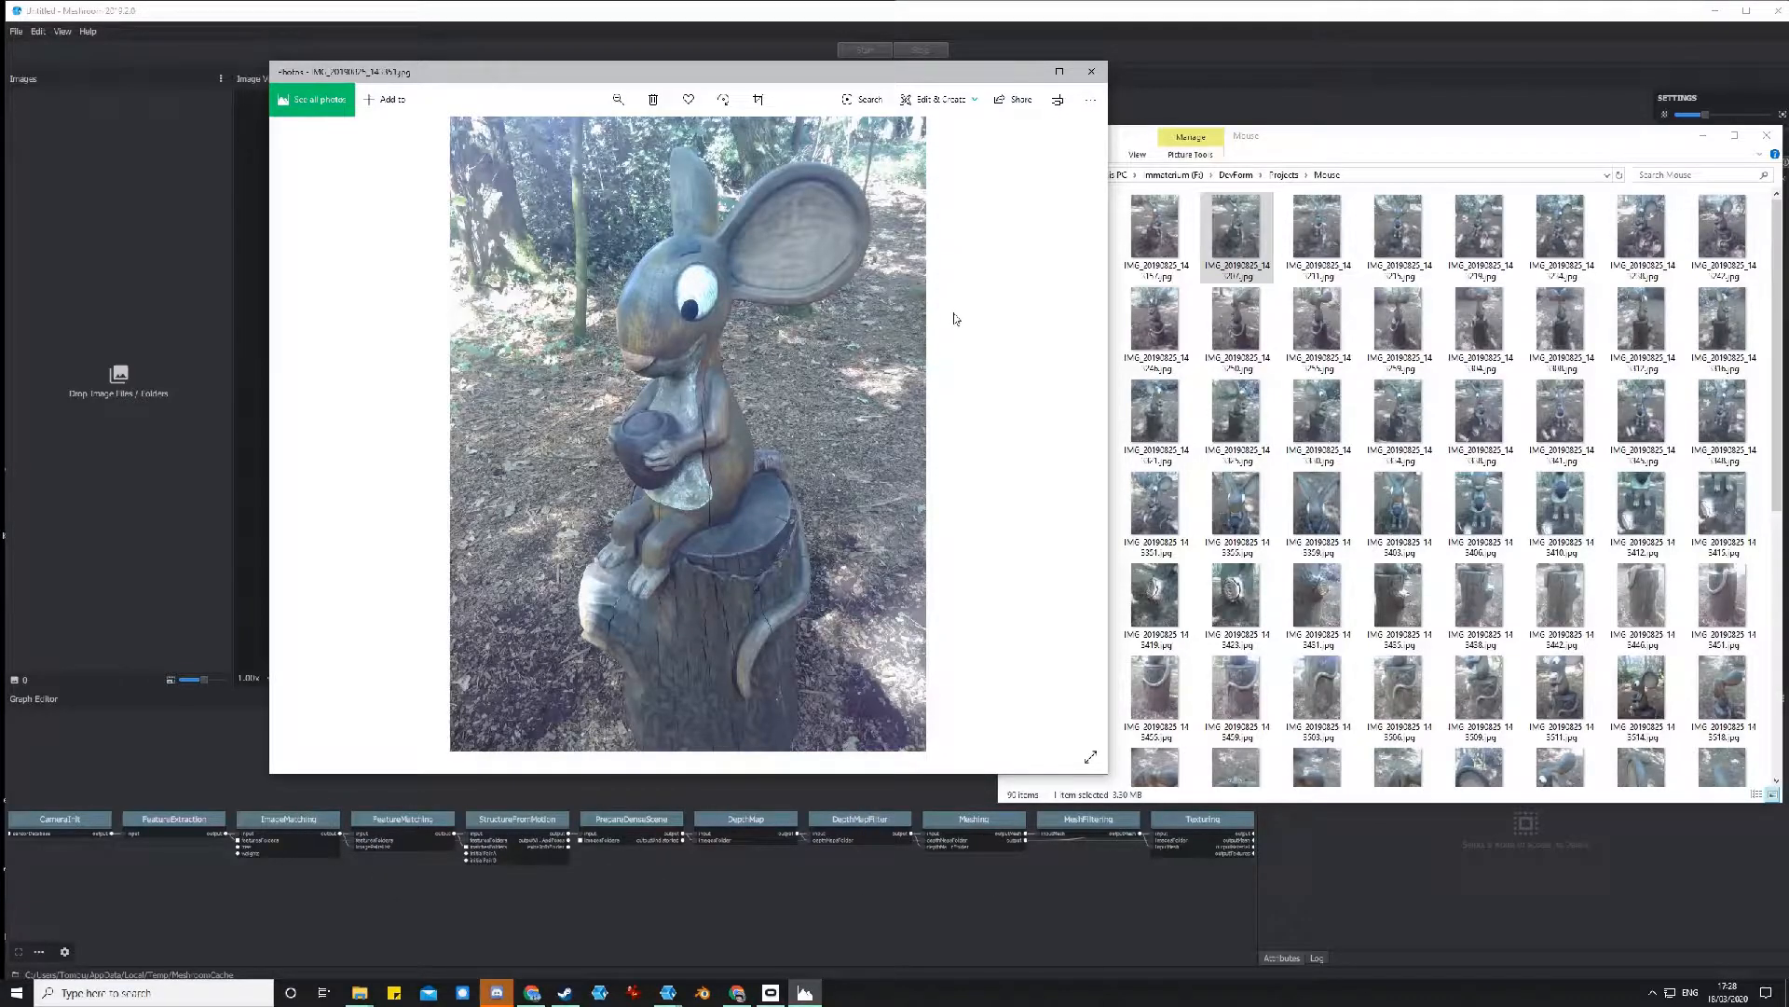
# Examine the close-up photos of the sculpture's head and tree stump, including the carved knot.
pyautogui.press('Right')
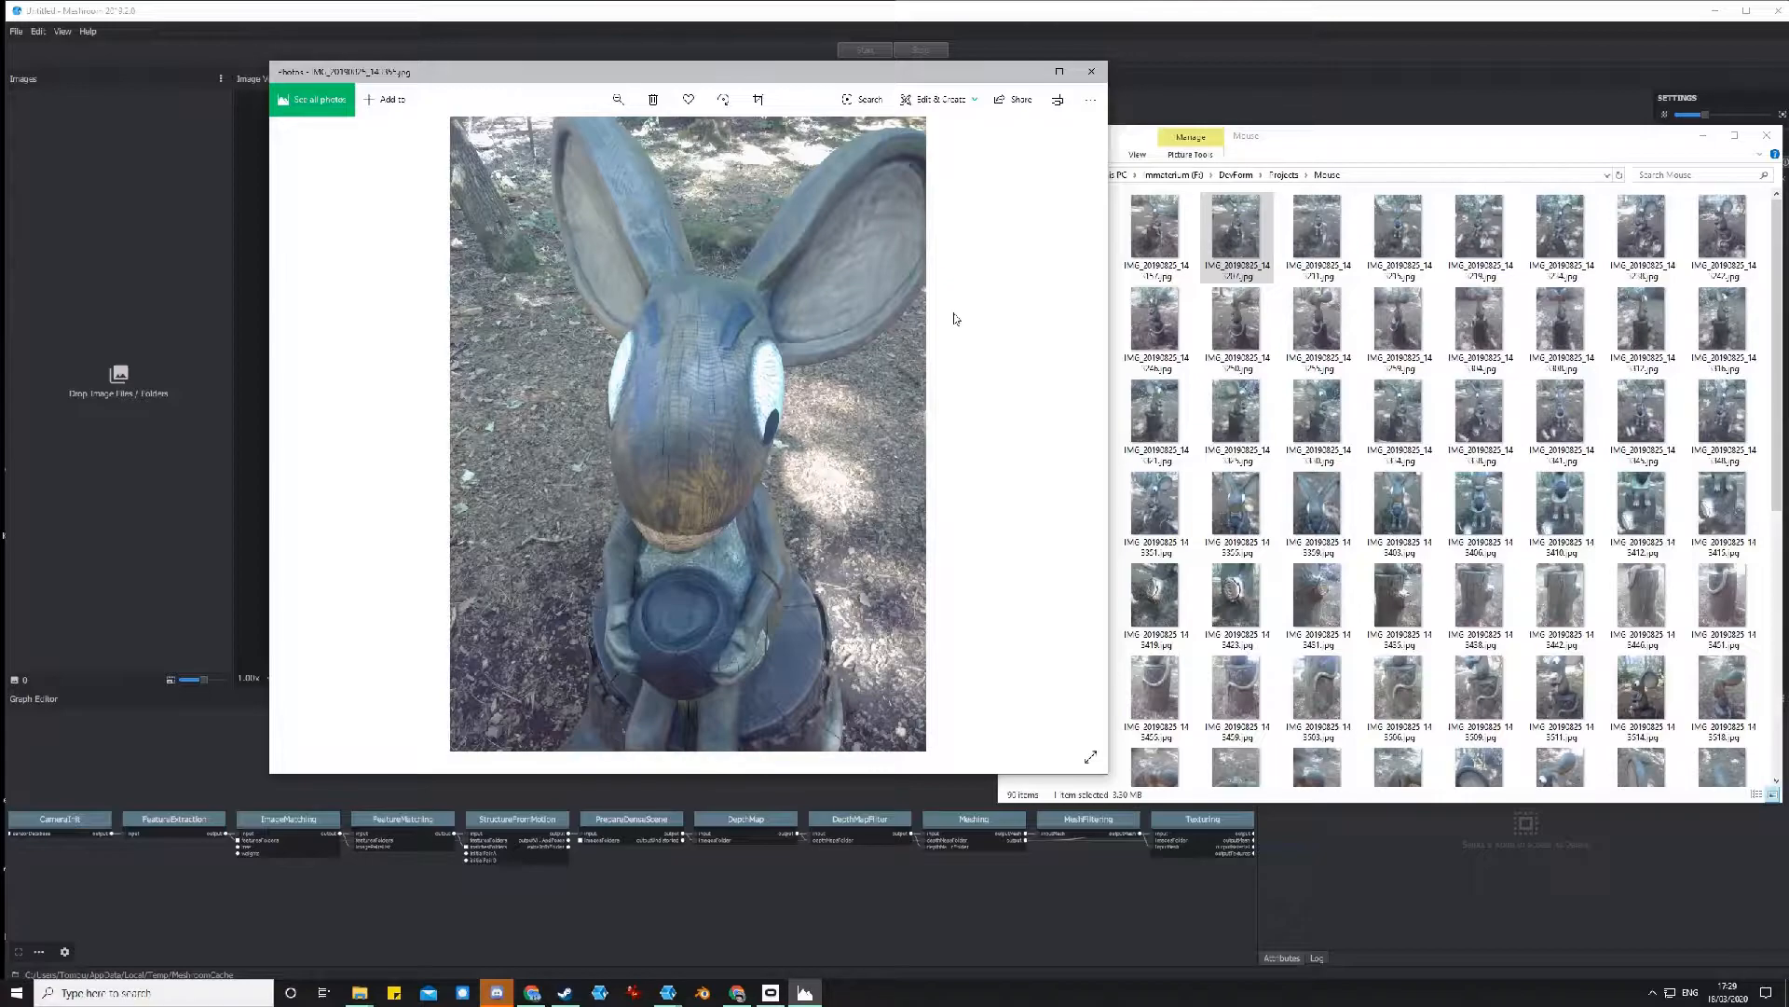
pyautogui.press('Right')
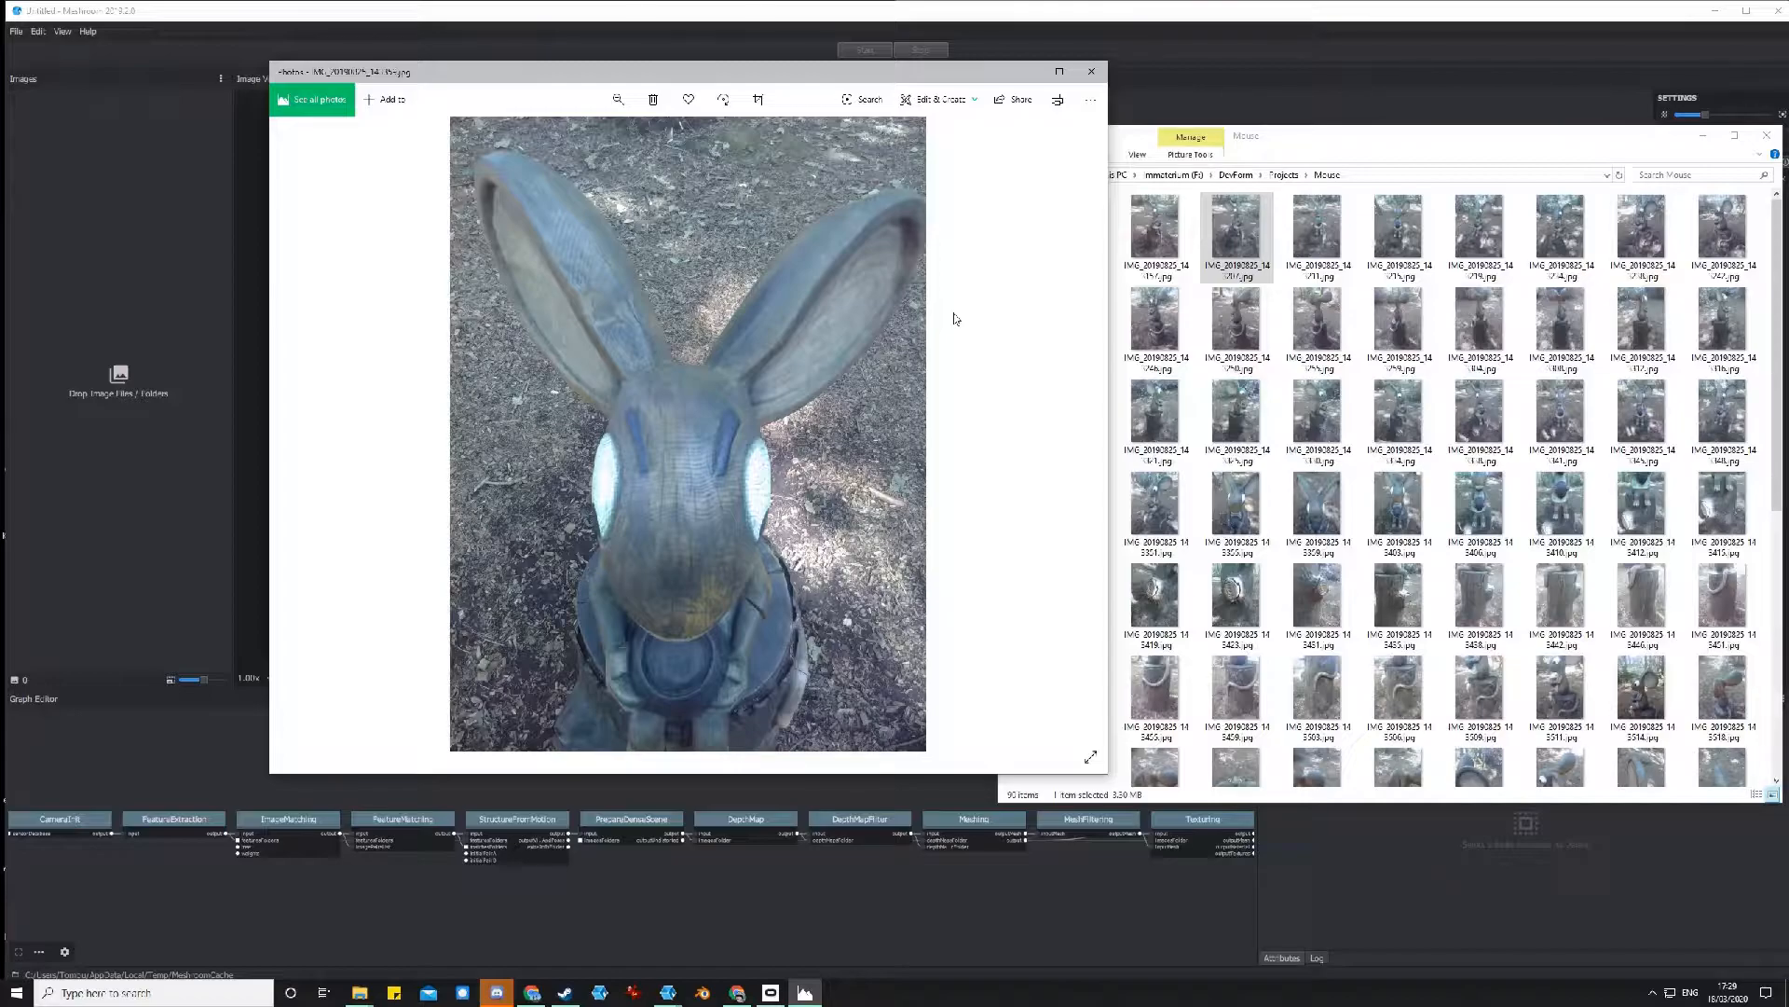
pyautogui.press('Right')
pyautogui.press('Right')
pyautogui.press('Right')
pyautogui.press('Right')
pyautogui.press('Right')
pyautogui.press('Right')
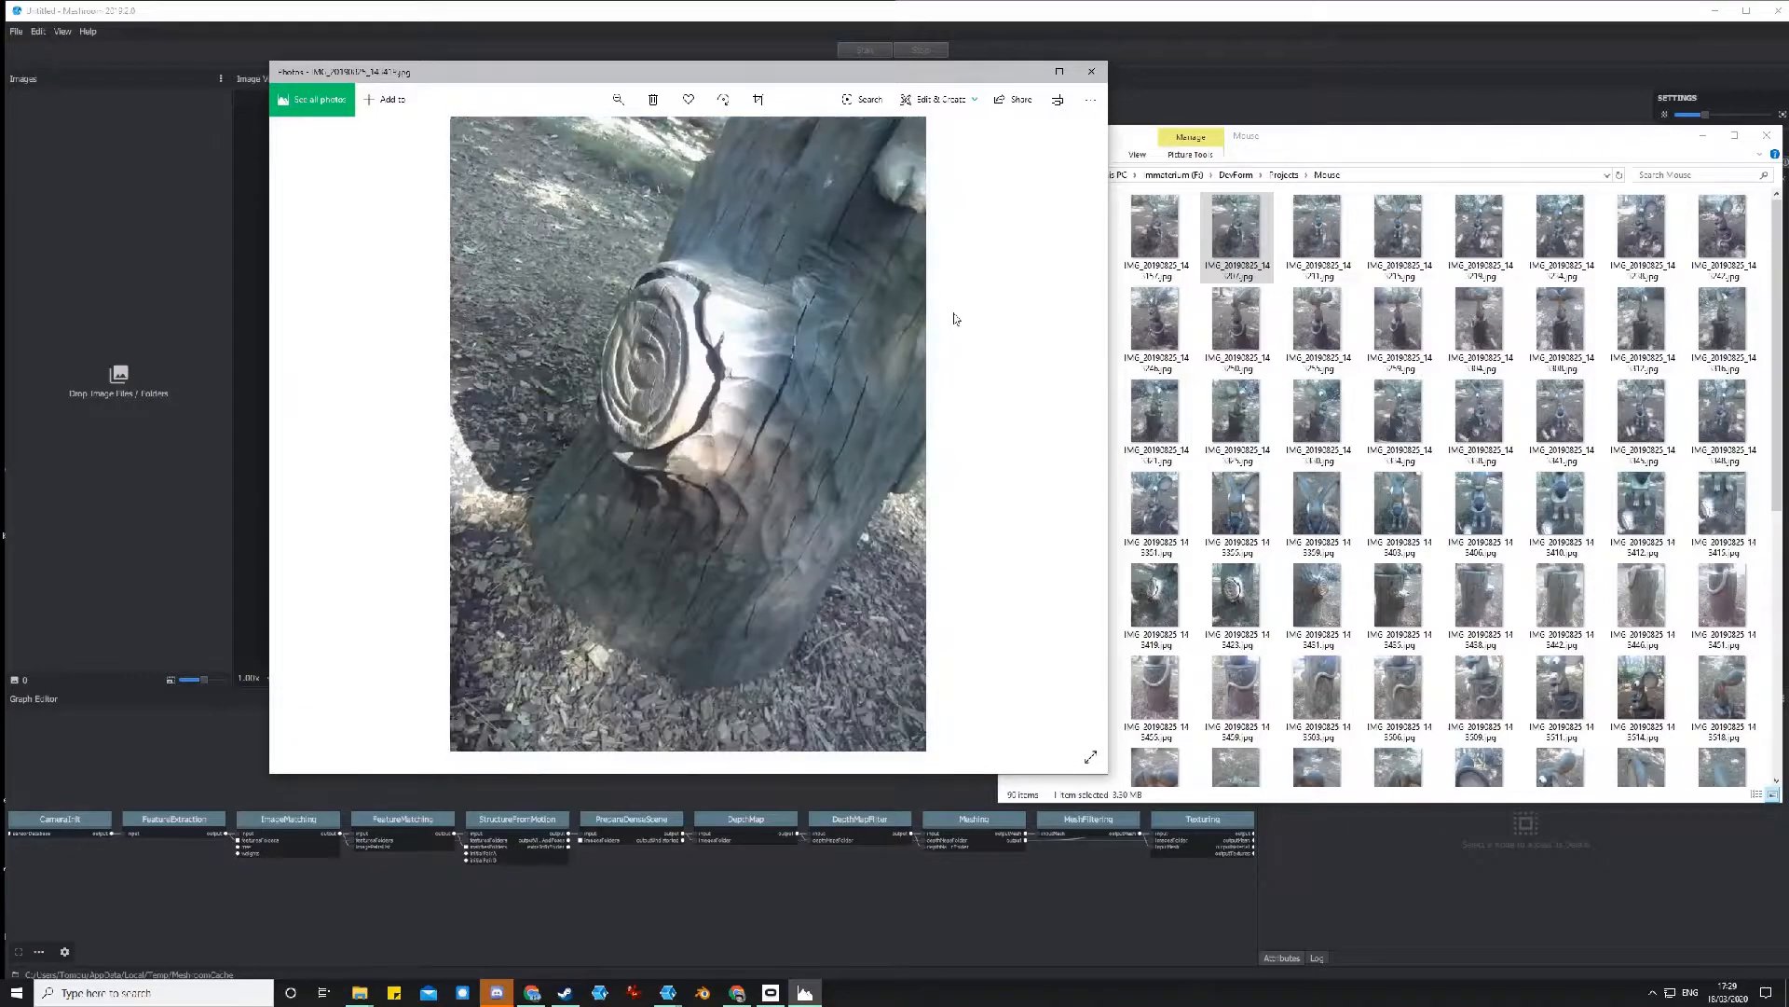
pyautogui.press('Right')
pyautogui.press('Right')
pyautogui.press('Right')
pyautogui.press('Right')
pyautogui.press('Right')
pyautogui.press('Right')
pyautogui.press('Right')
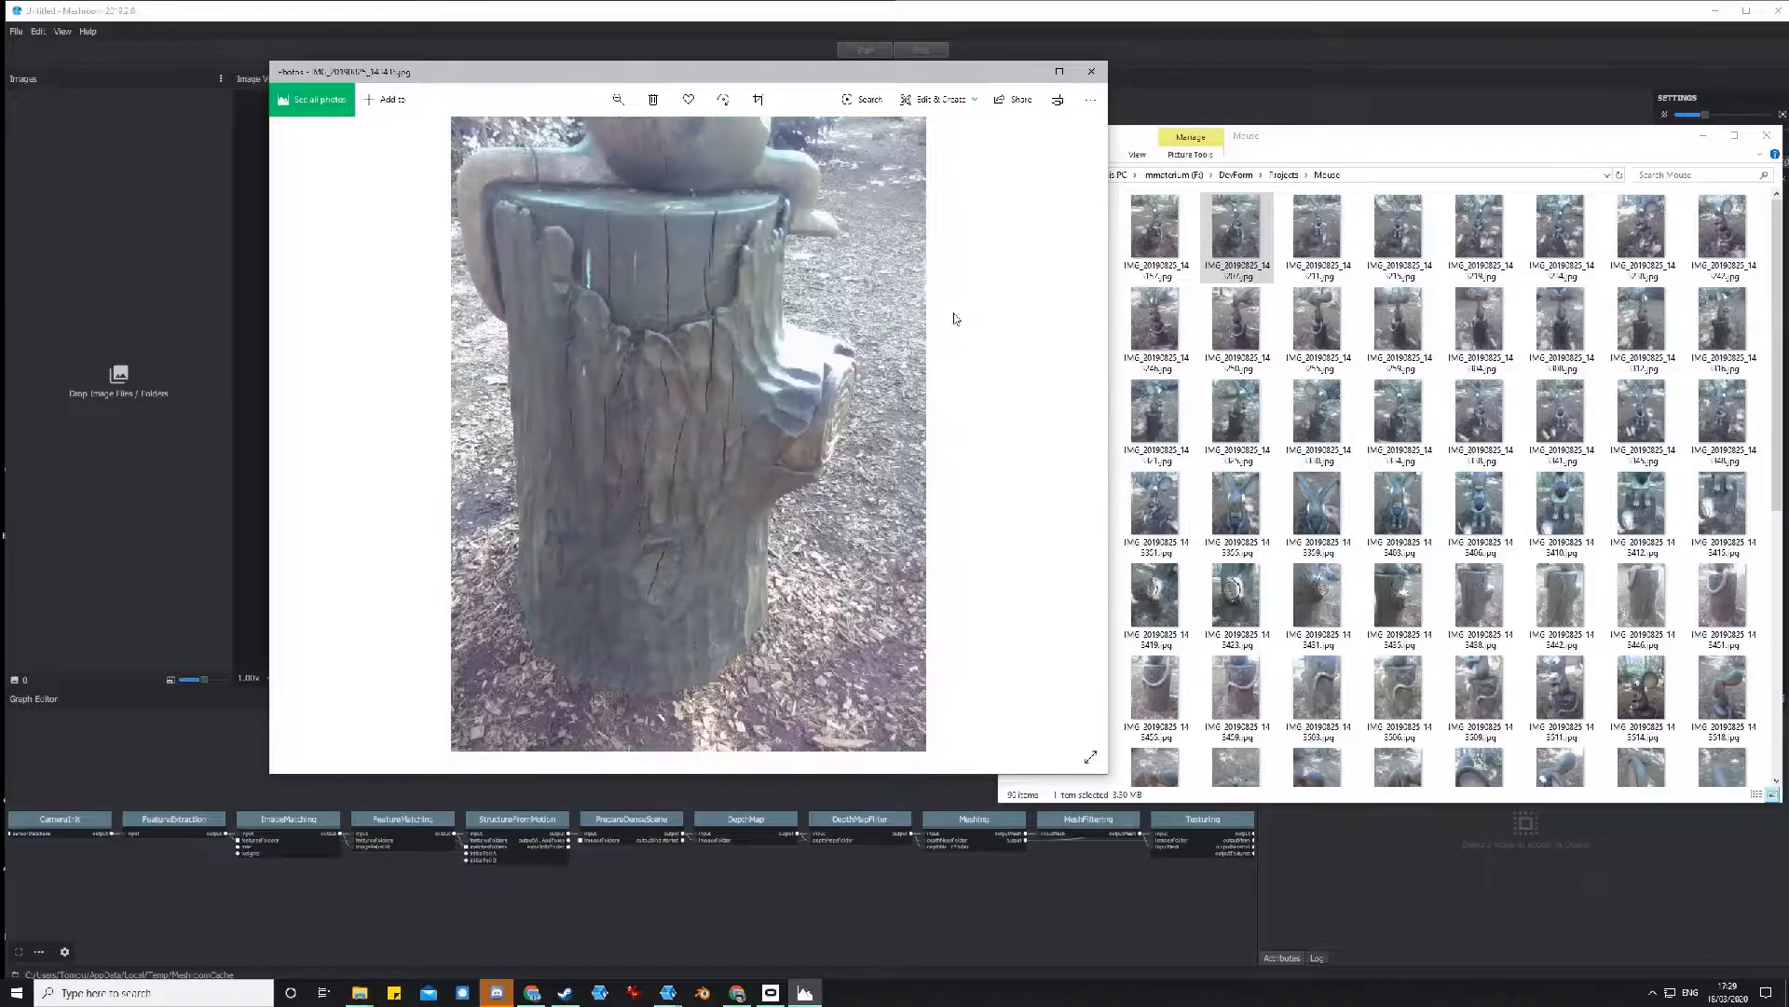
pyautogui.press('Right')
pyautogui.press('Right')
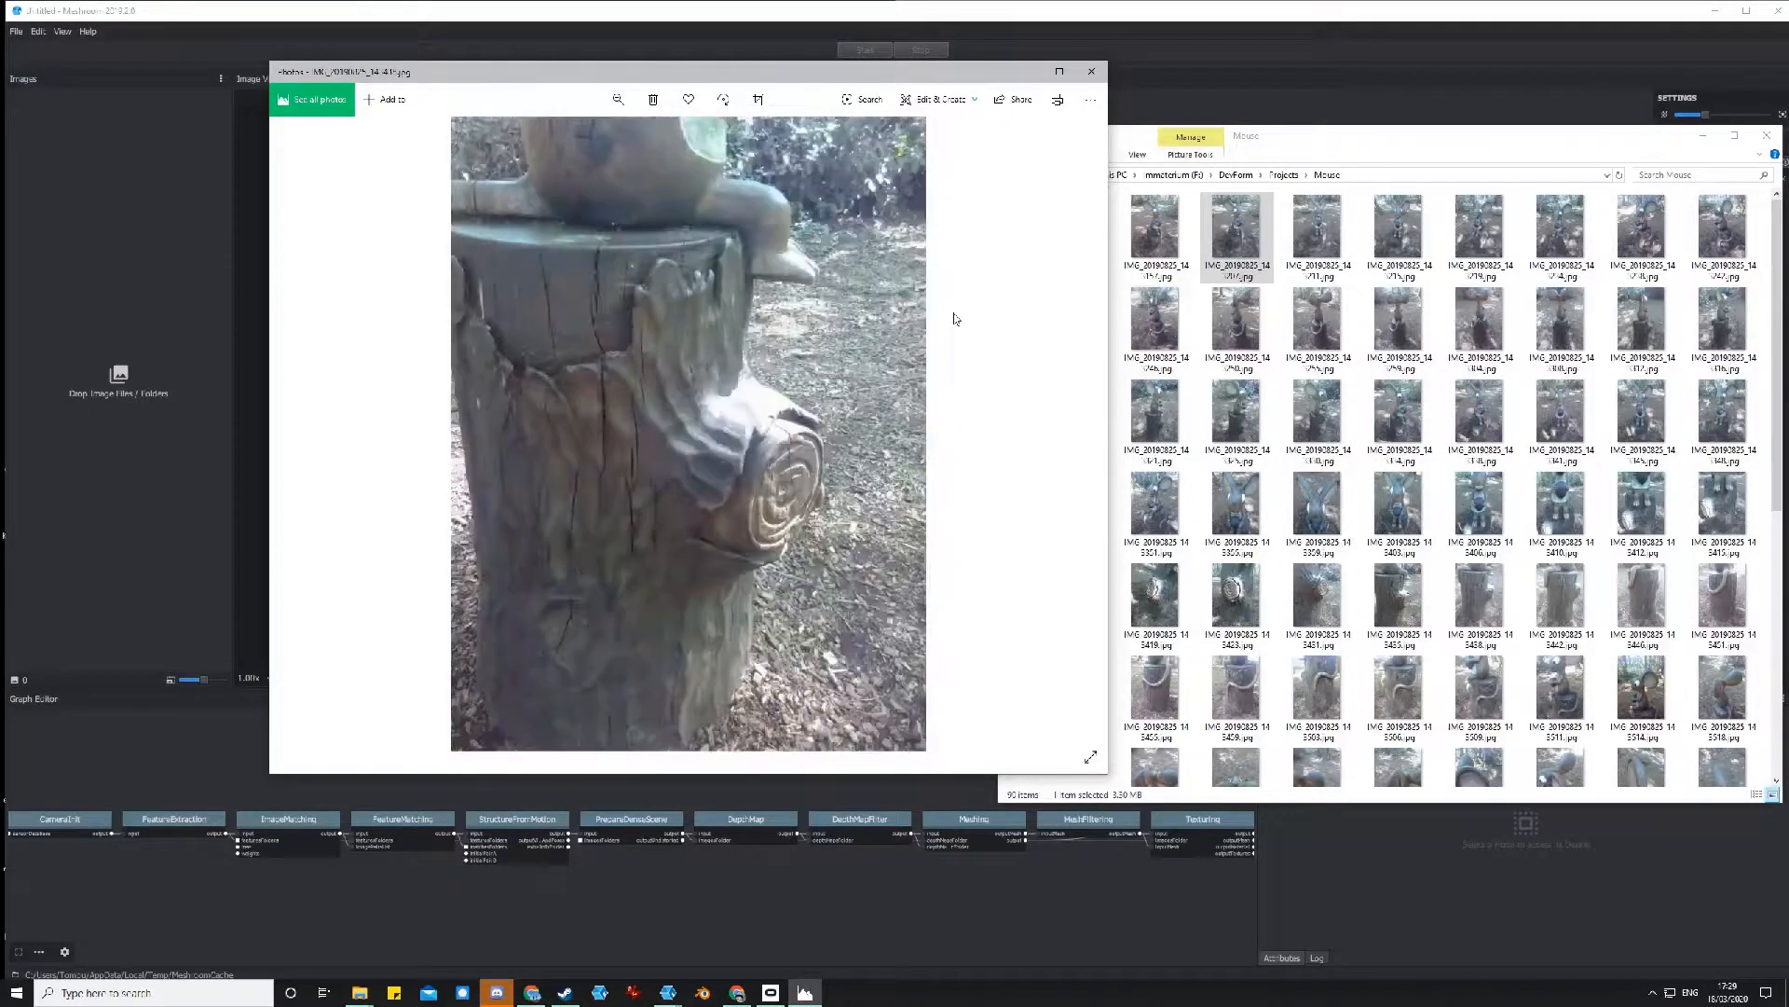
pyautogui.press('Right')
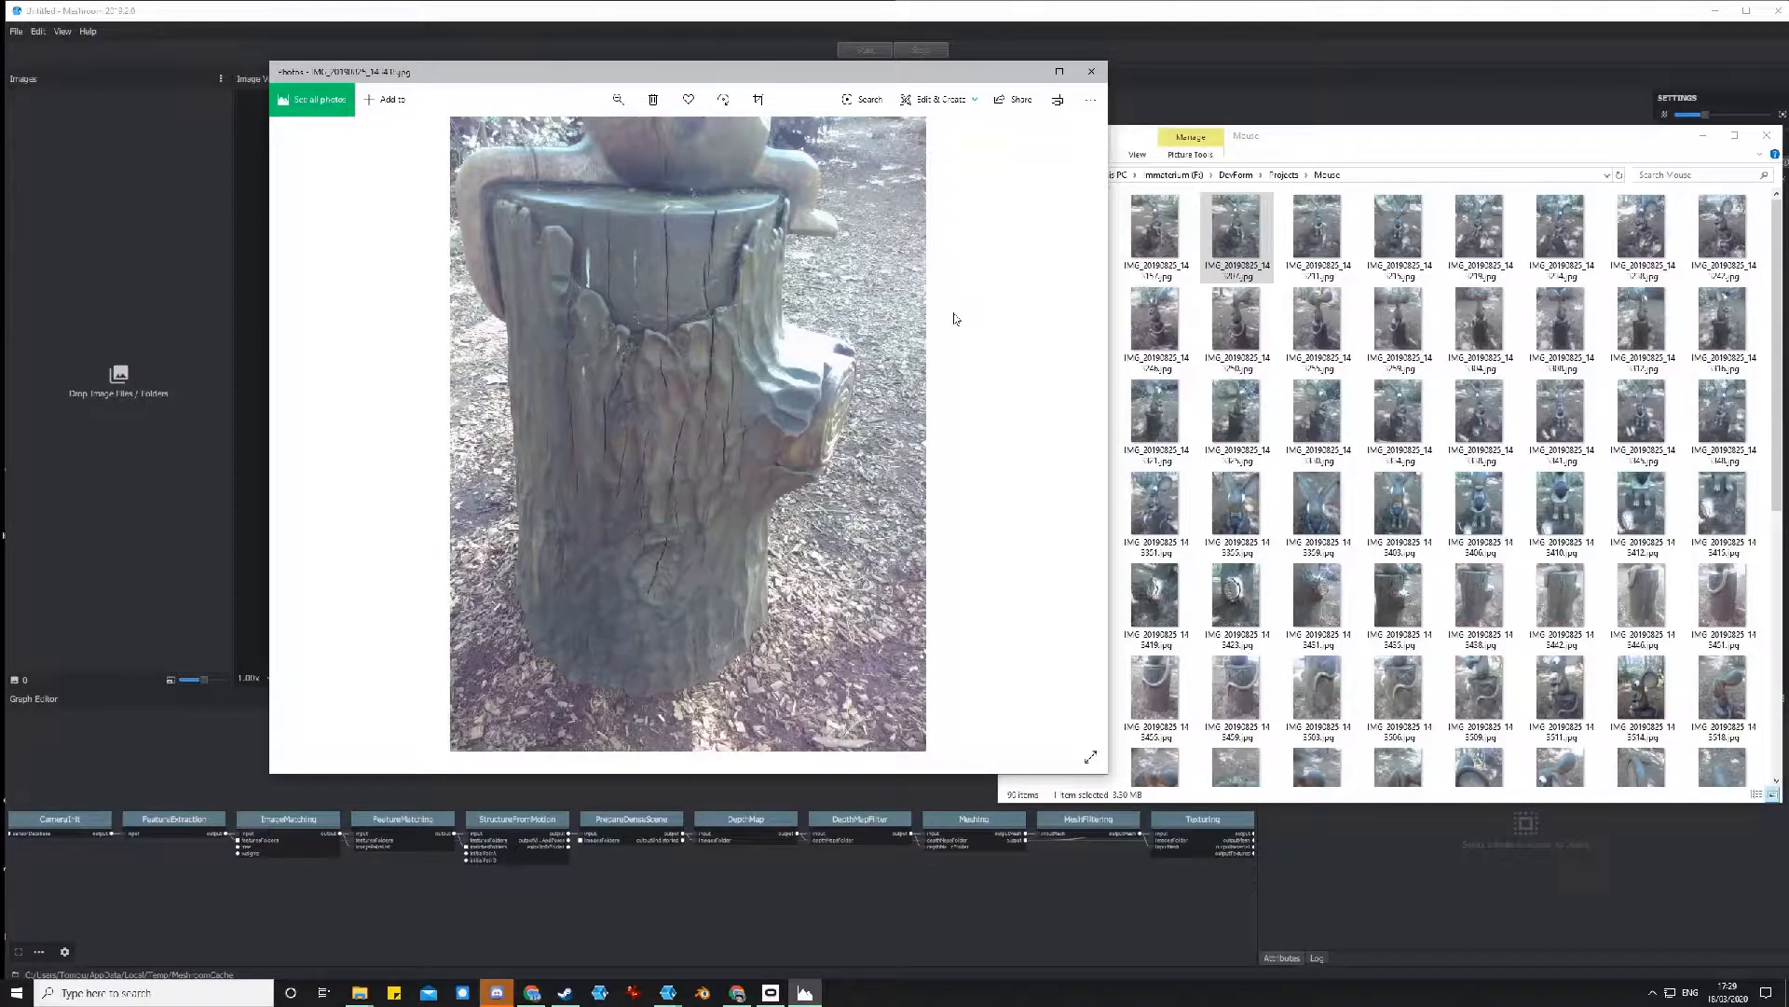
pyautogui.press('Right')
pyautogui.press('Right')
pyautogui.press('Right')
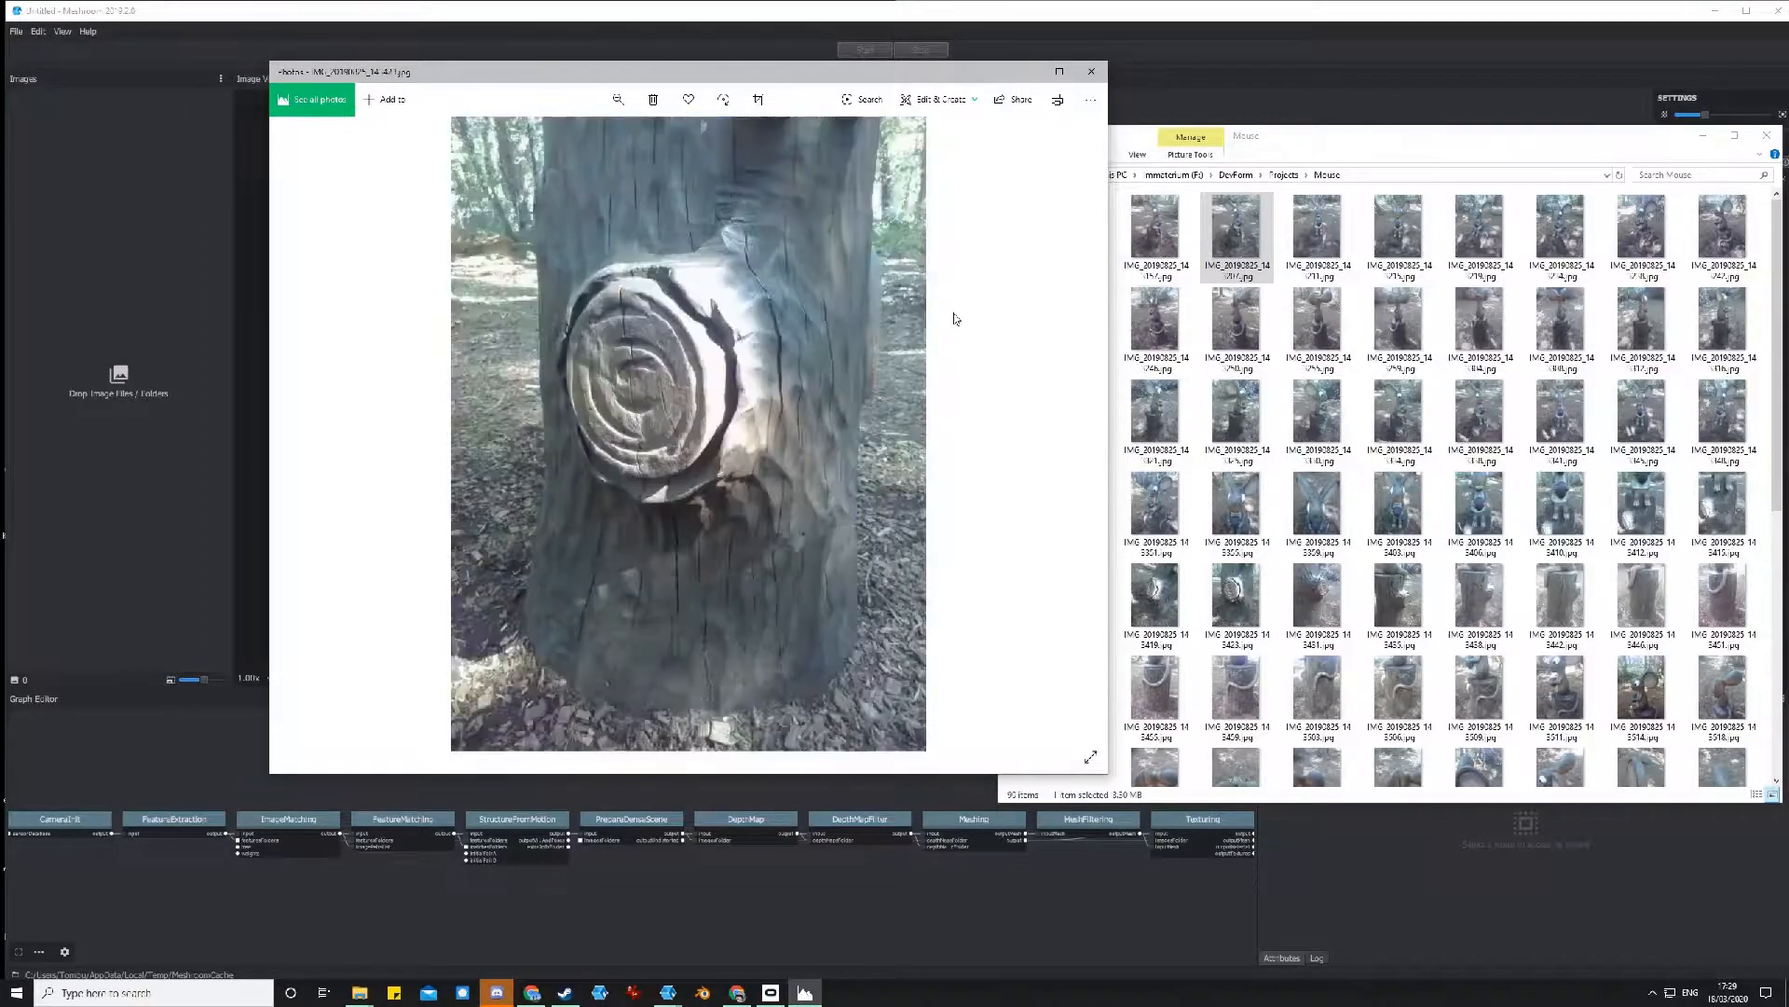
pyautogui.press('Right')
pyautogui.press('Right')
pyautogui.press('Right')
pyautogui.press('Right')
pyautogui.press('Right')
pyautogui.press('Right')
pyautogui.press('Right')
pyautogui.press('Right')
pyautogui.press('Right')
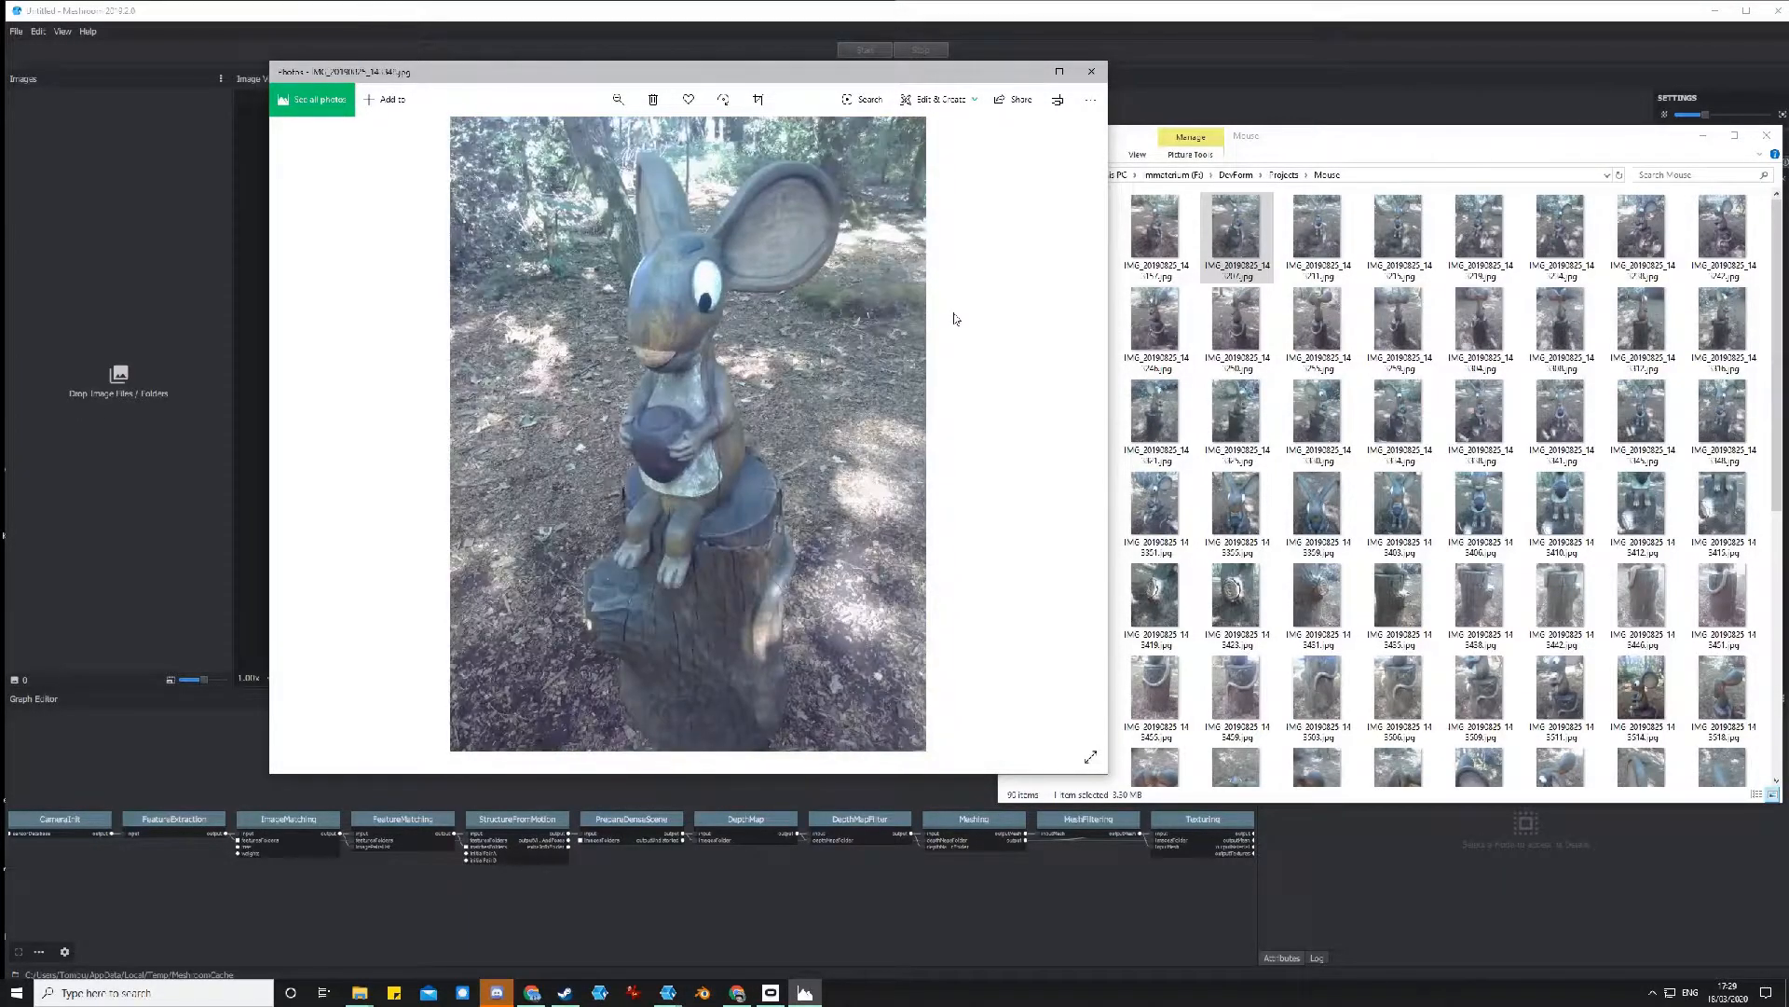
# Close the photo viewer, minimise the Mouse folder window and leave the Meshroom window maximised.
pyautogui.click(1091, 71)
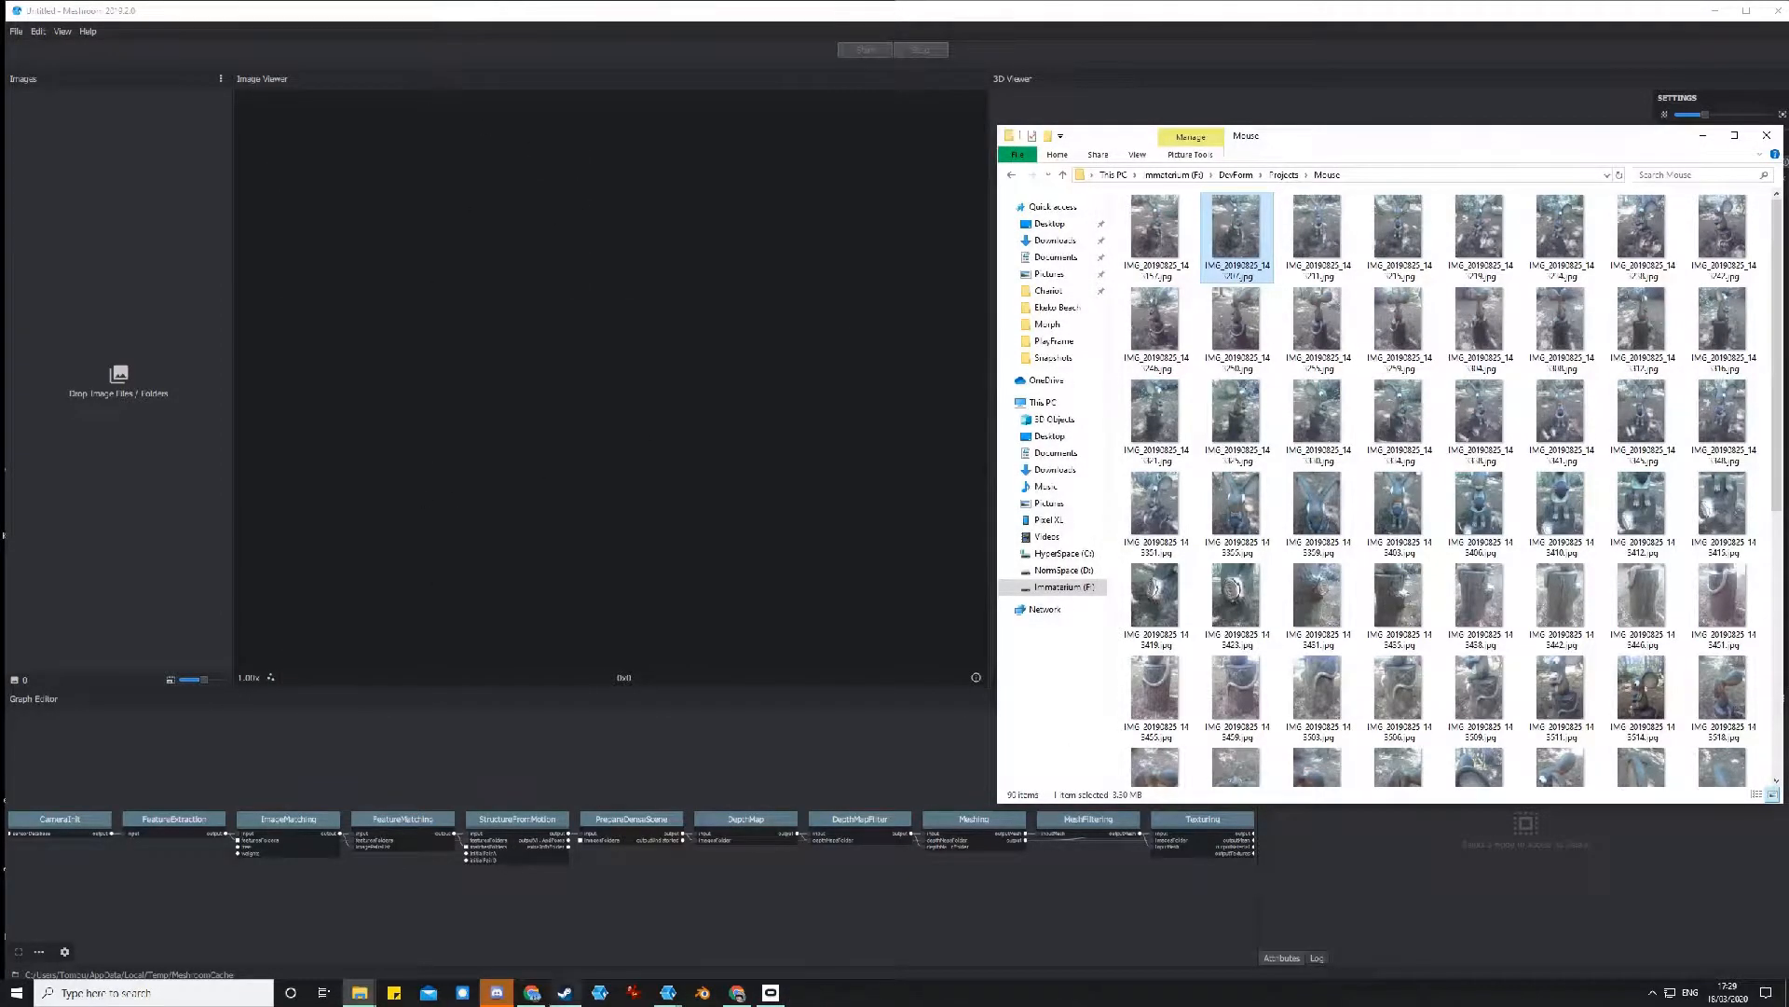
pyautogui.click(1704, 137)
pyautogui.moveTo(1171, 5); pyautogui.dragTo(1207, 56)
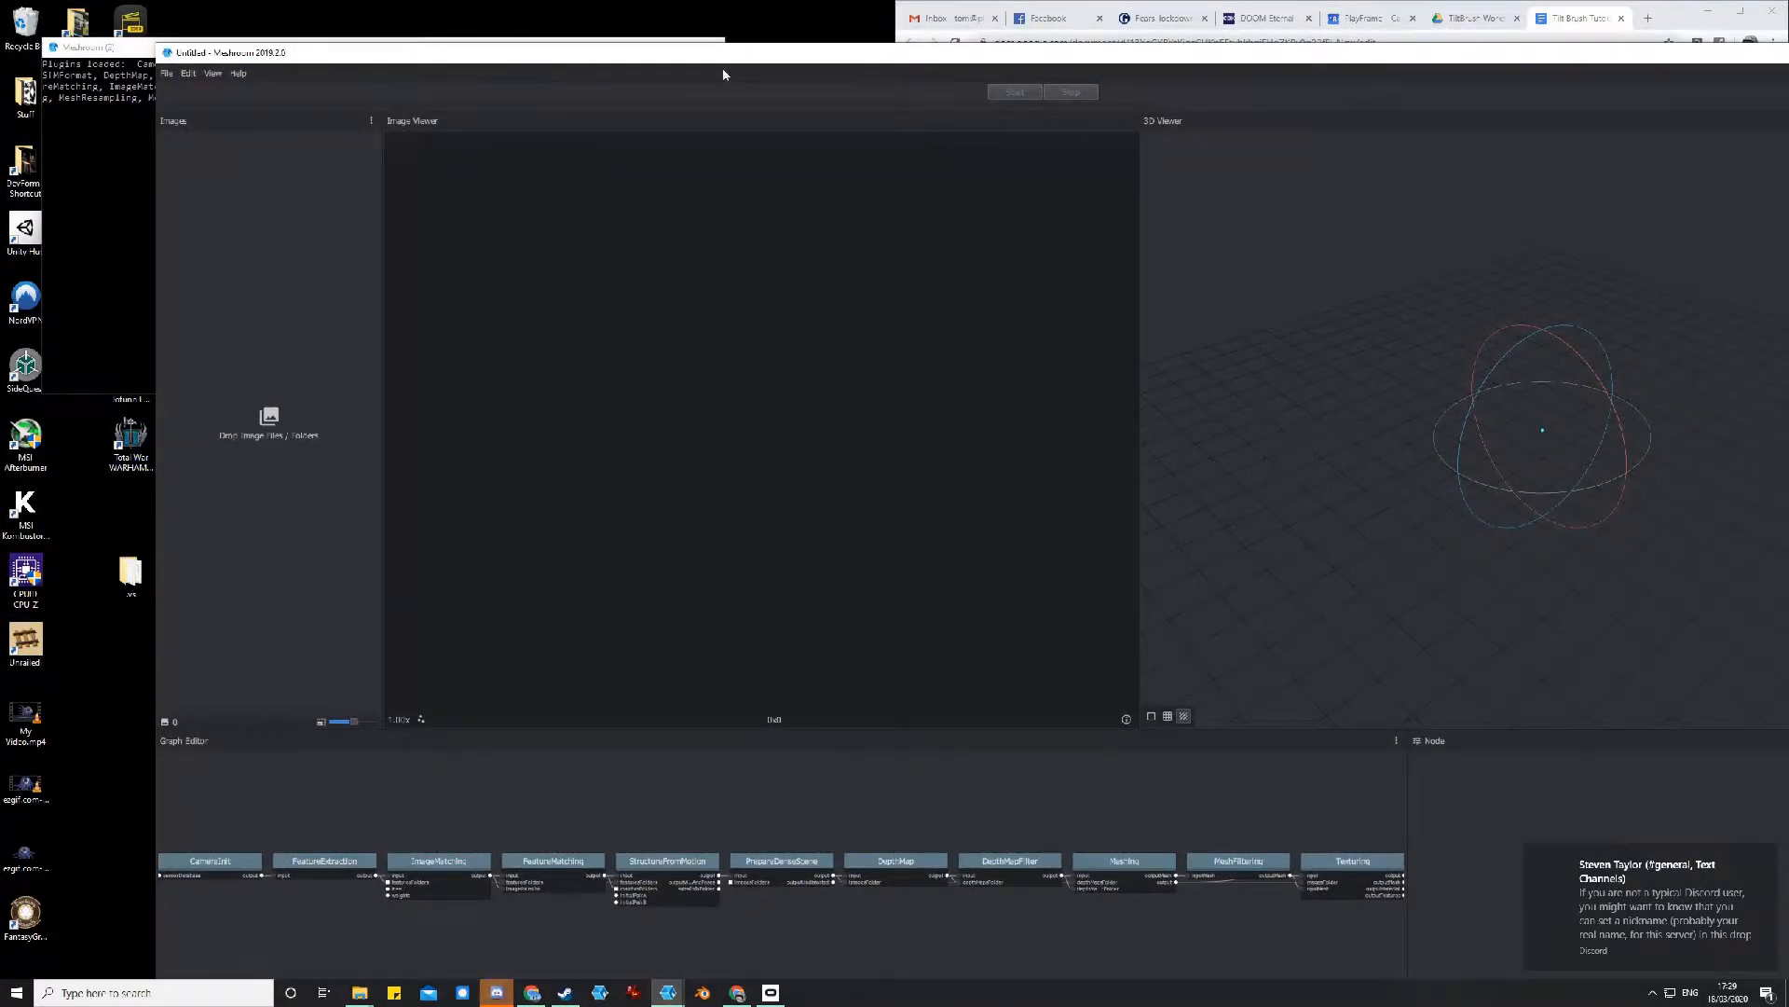
pyautogui.moveTo(723, 56); pyautogui.dragTo(781, 2)
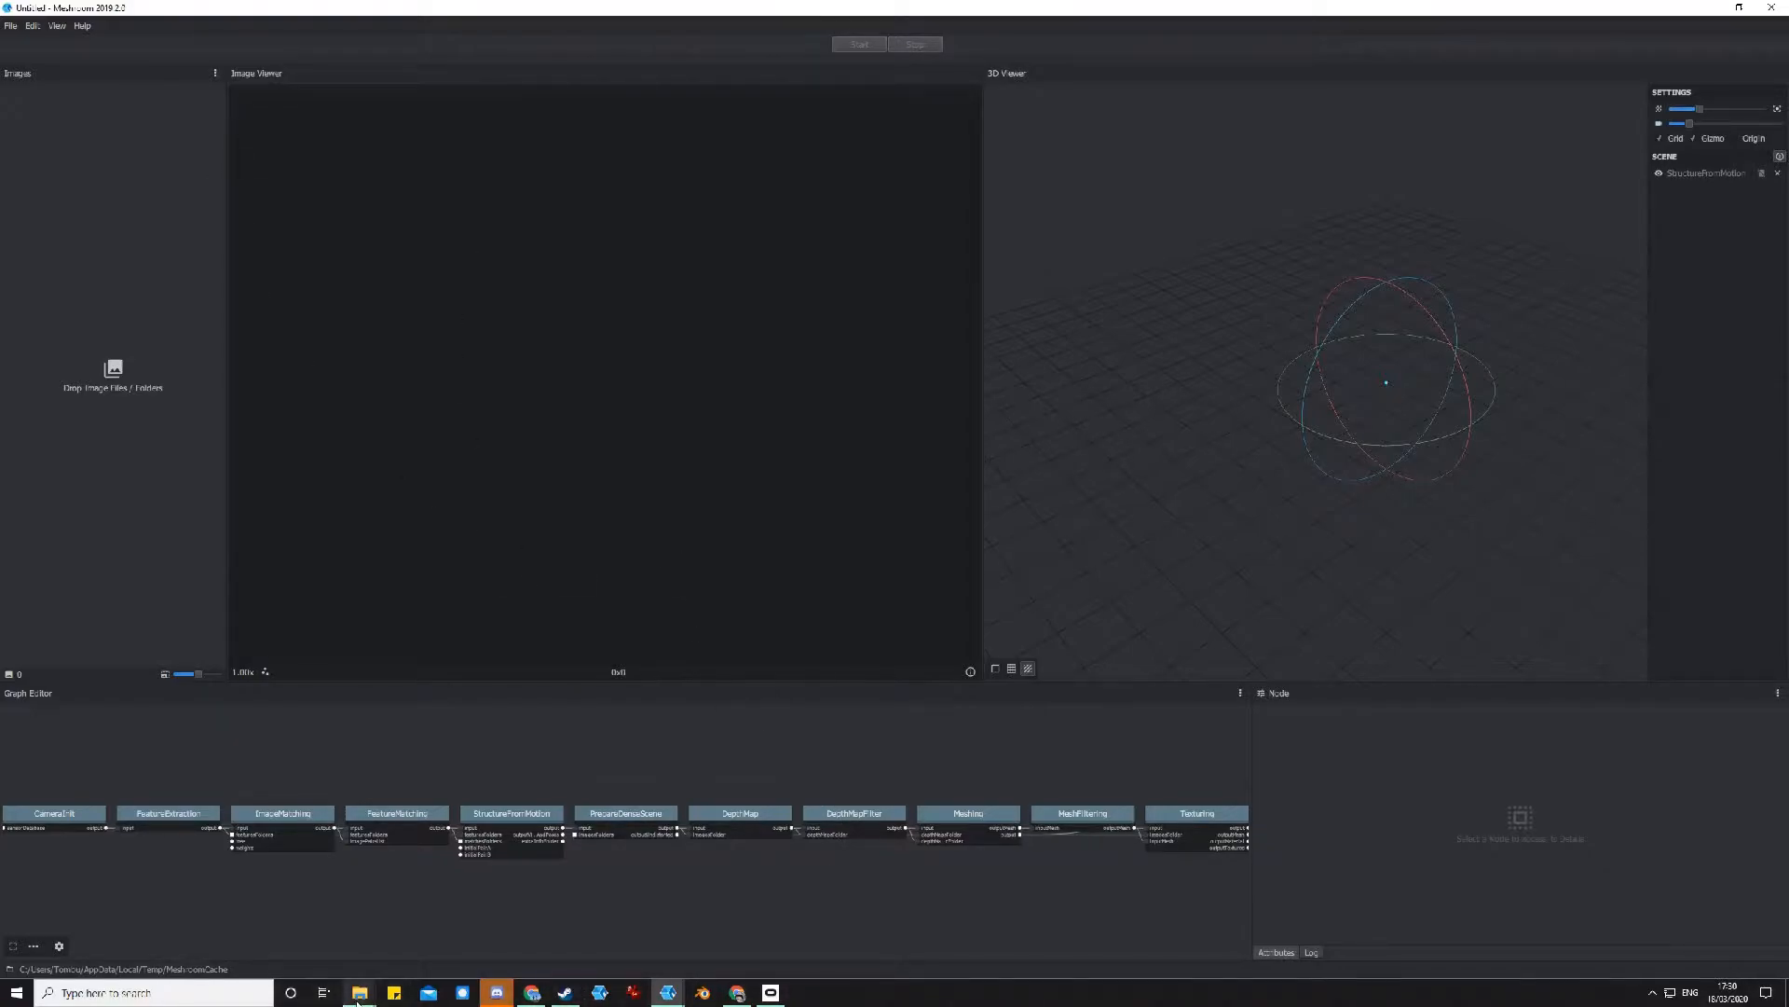
# Import all the photos from the Mouse folder into Meshroom's image list and widen the Images pane to two thumbnail columns.
pyautogui.moveTo(357, 1000)
pyautogui.click(308, 932)
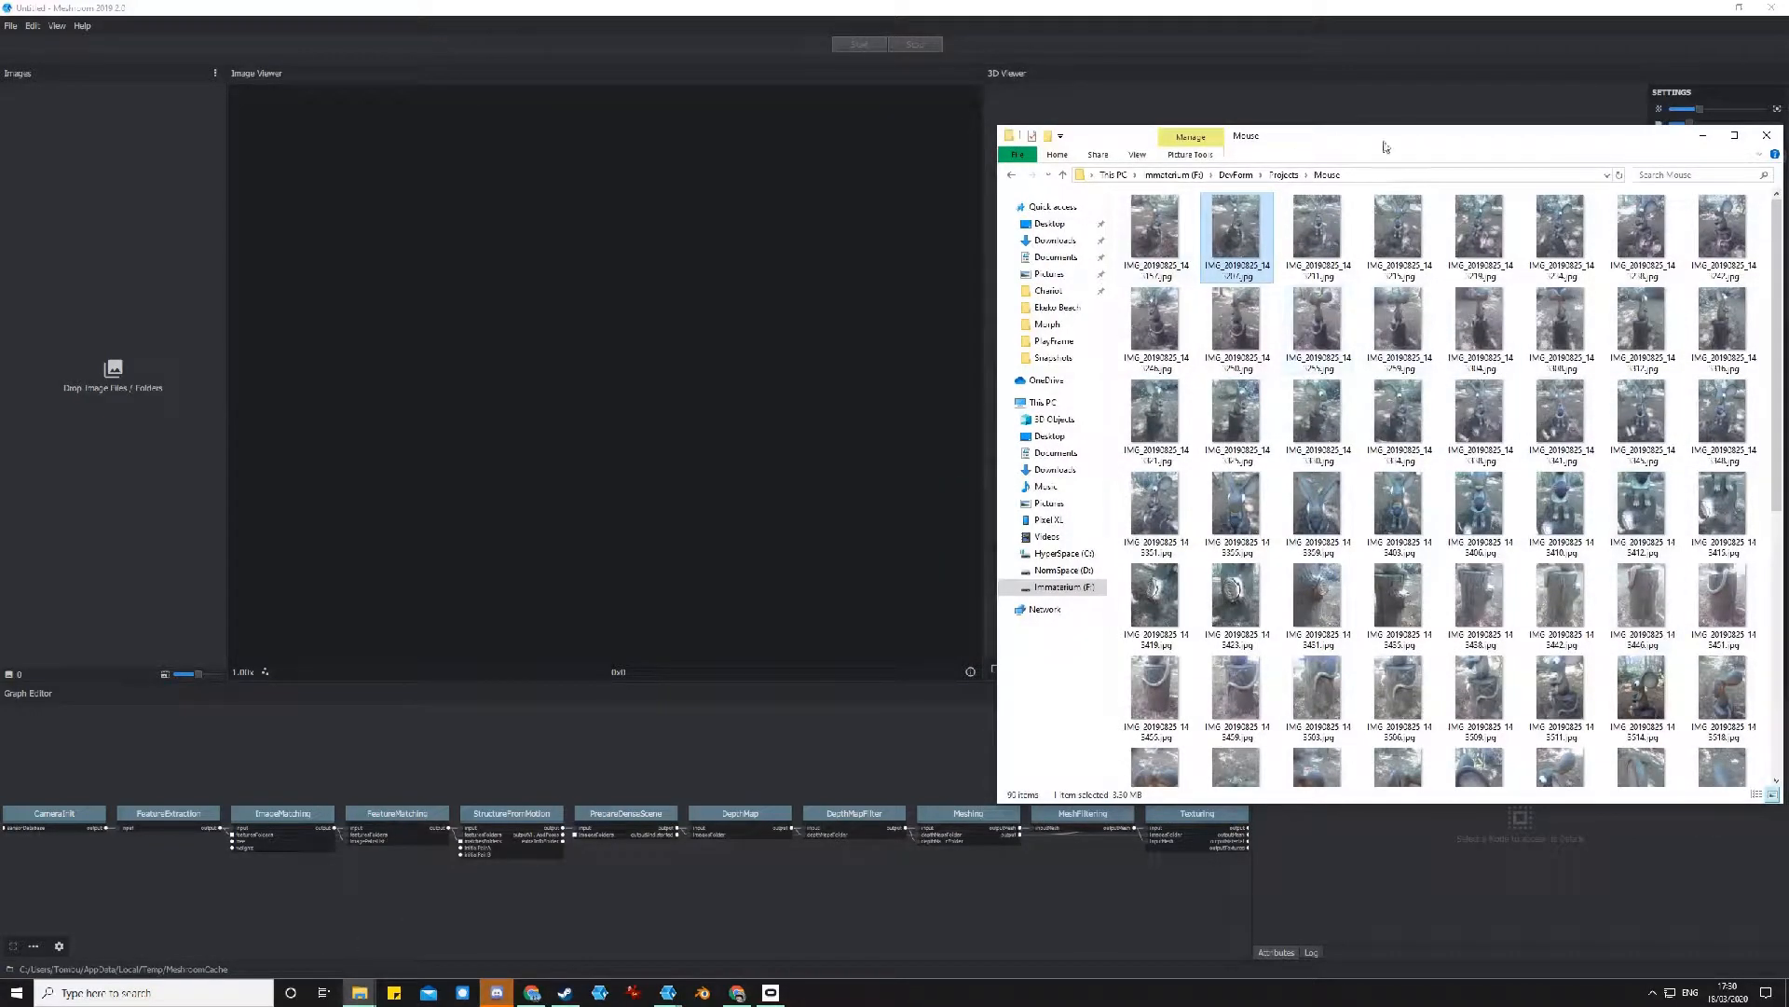
pyautogui.click(1164, 266)
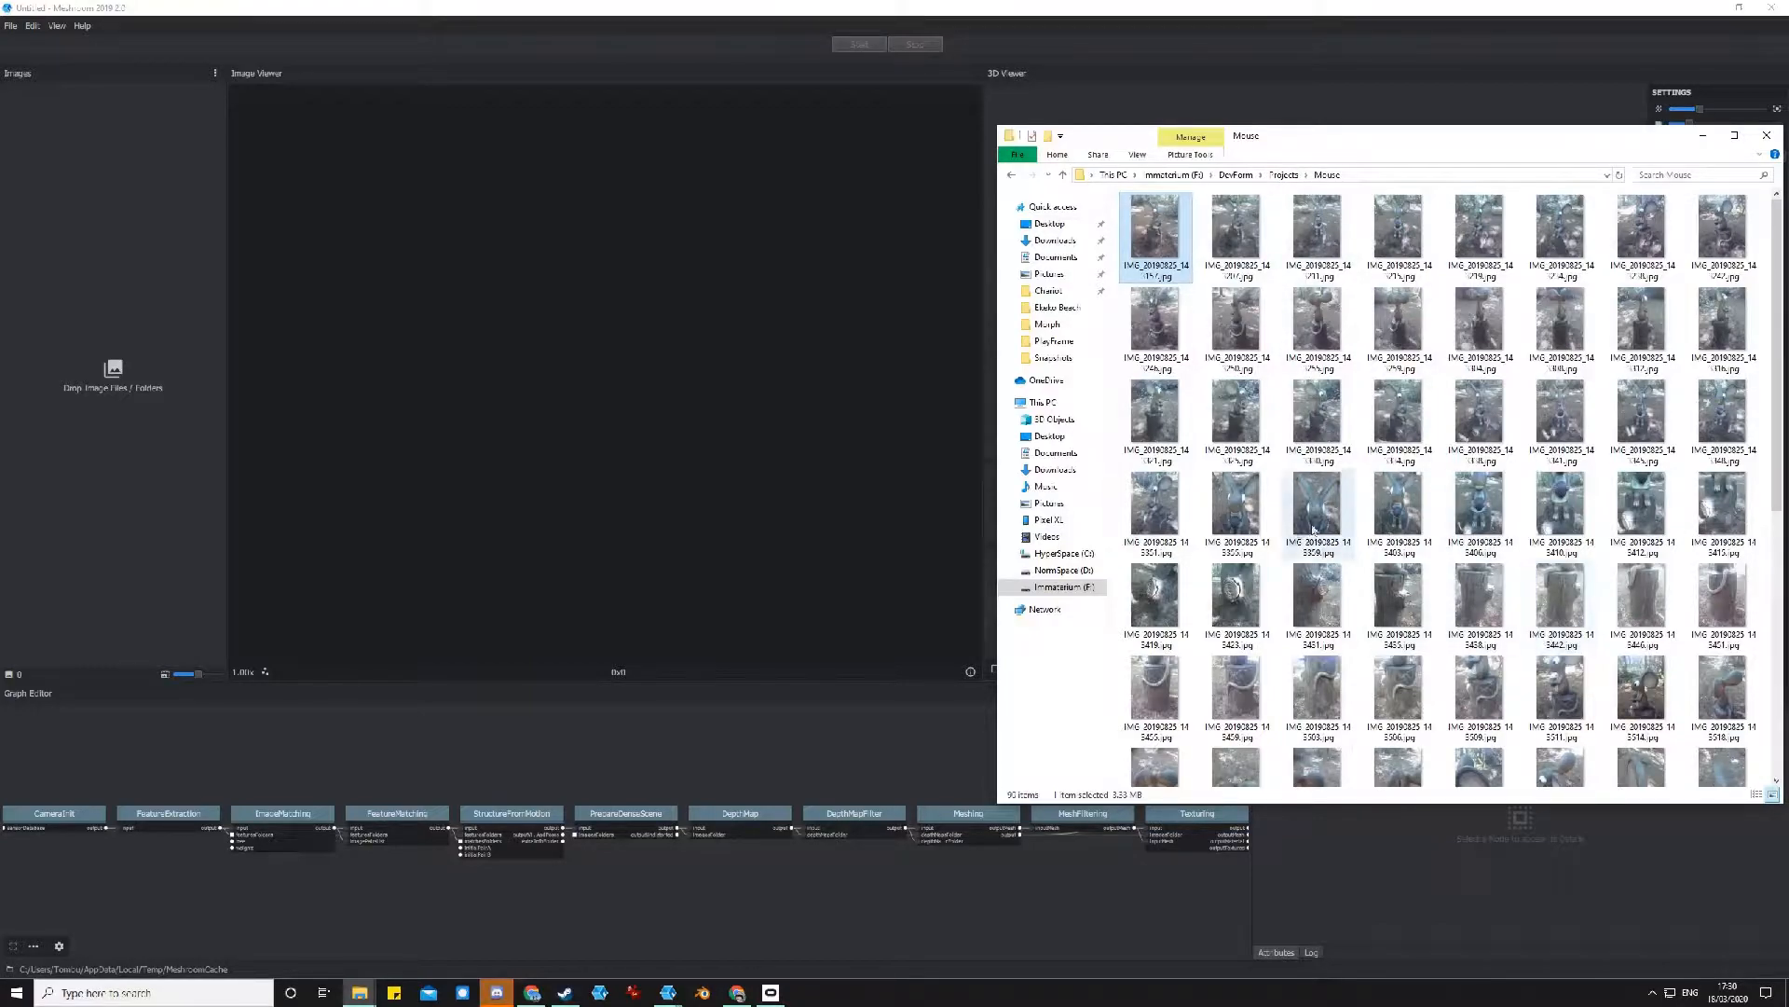
pyautogui.scroll(-5, 1324, 522)
pyautogui.keyDown('shift'); pyautogui.click(1245, 745); pyautogui.keyUp('shift')
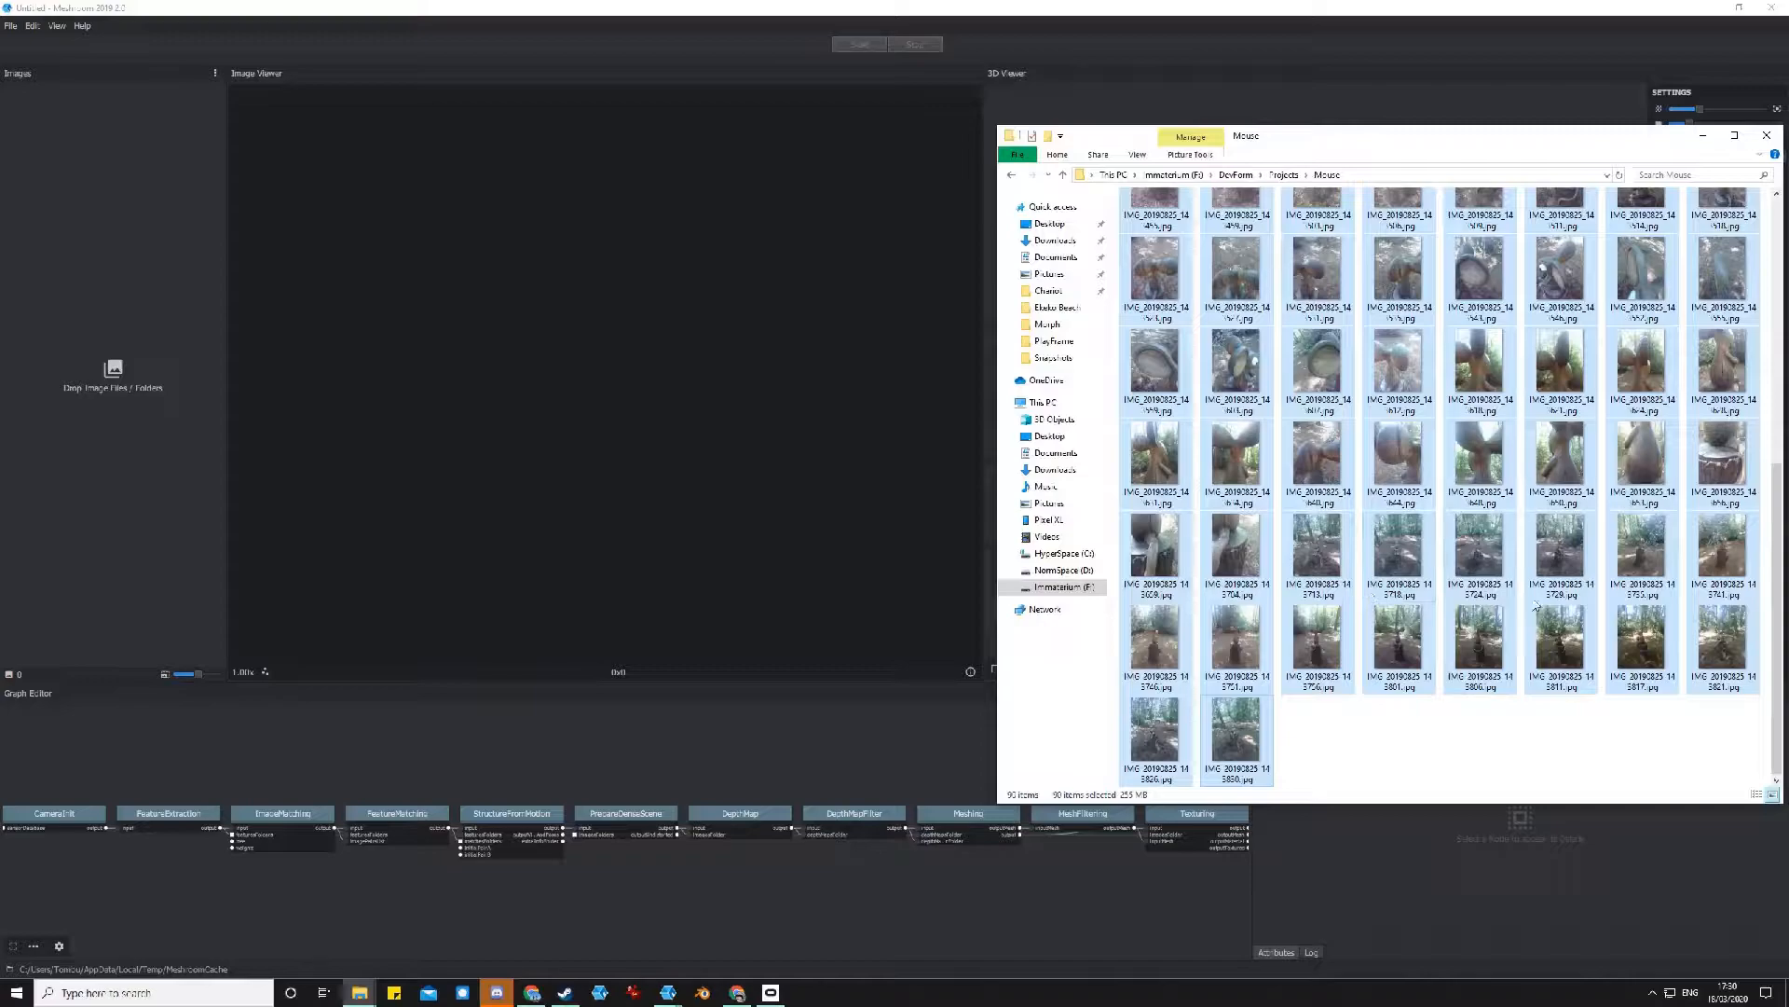
pyautogui.moveTo(1355, 454); pyautogui.dragTo(1444, 586)
pyautogui.hotkey('ctrl', 'a')
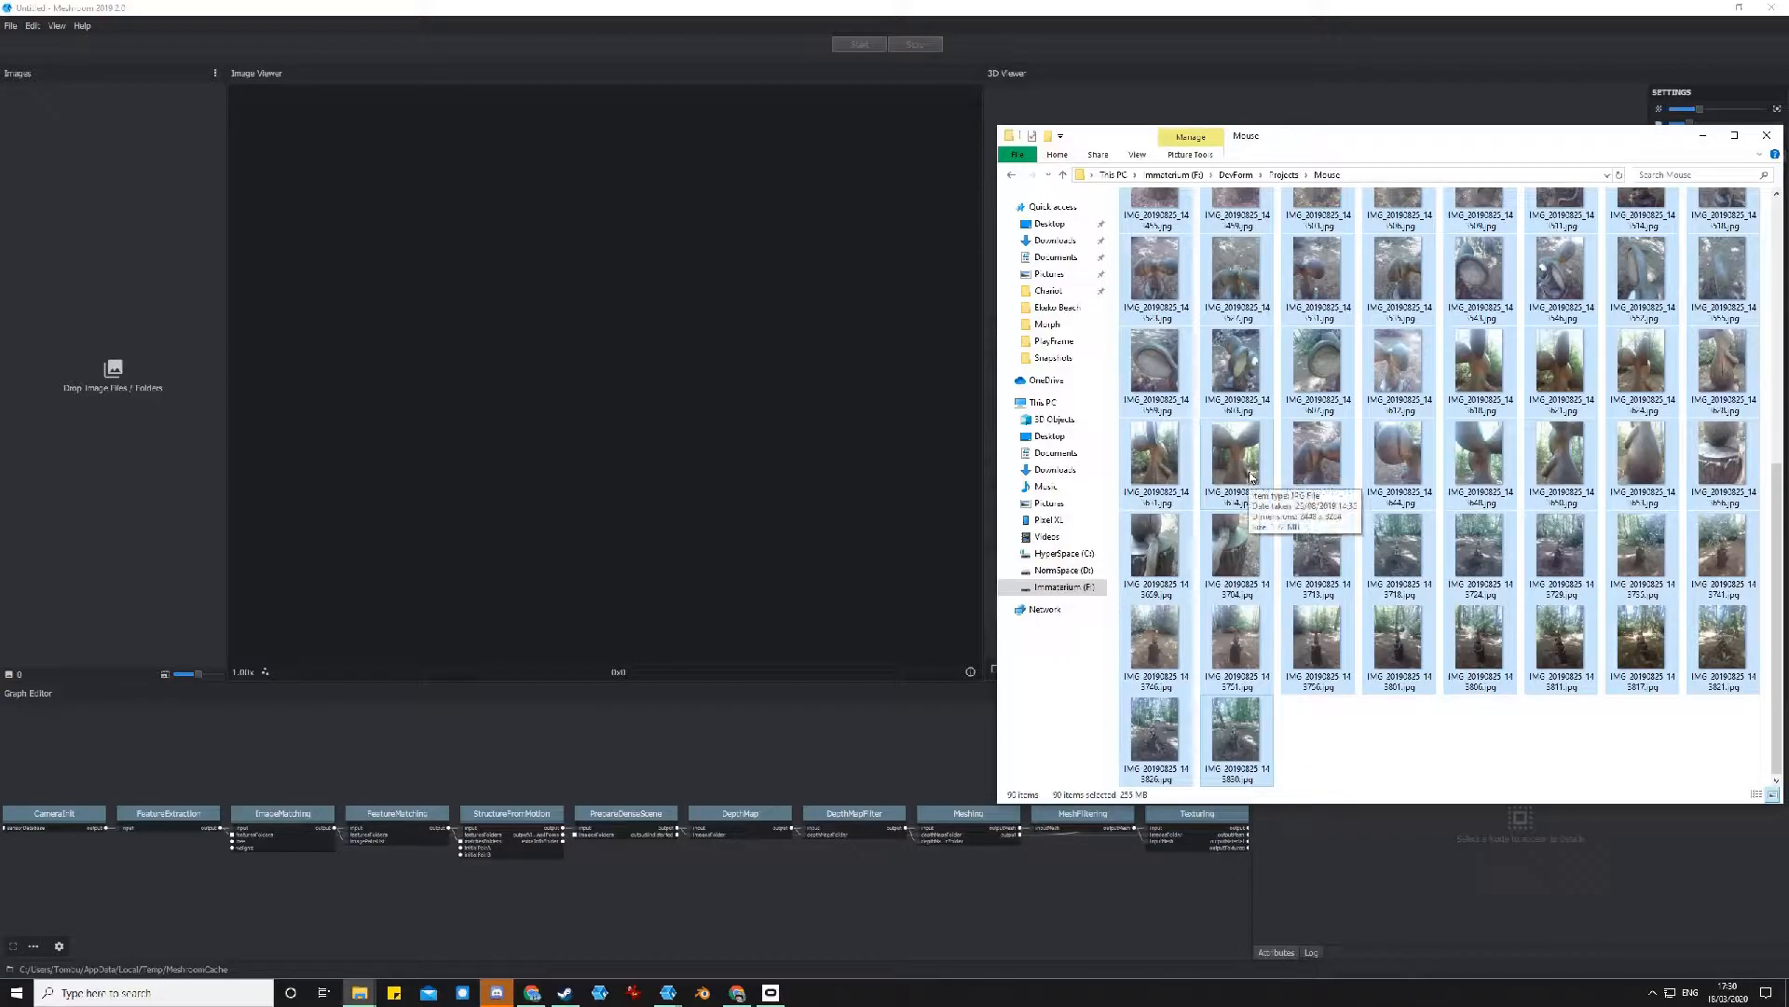
pyautogui.moveTo(1250, 475); pyautogui.dragTo(115, 374)
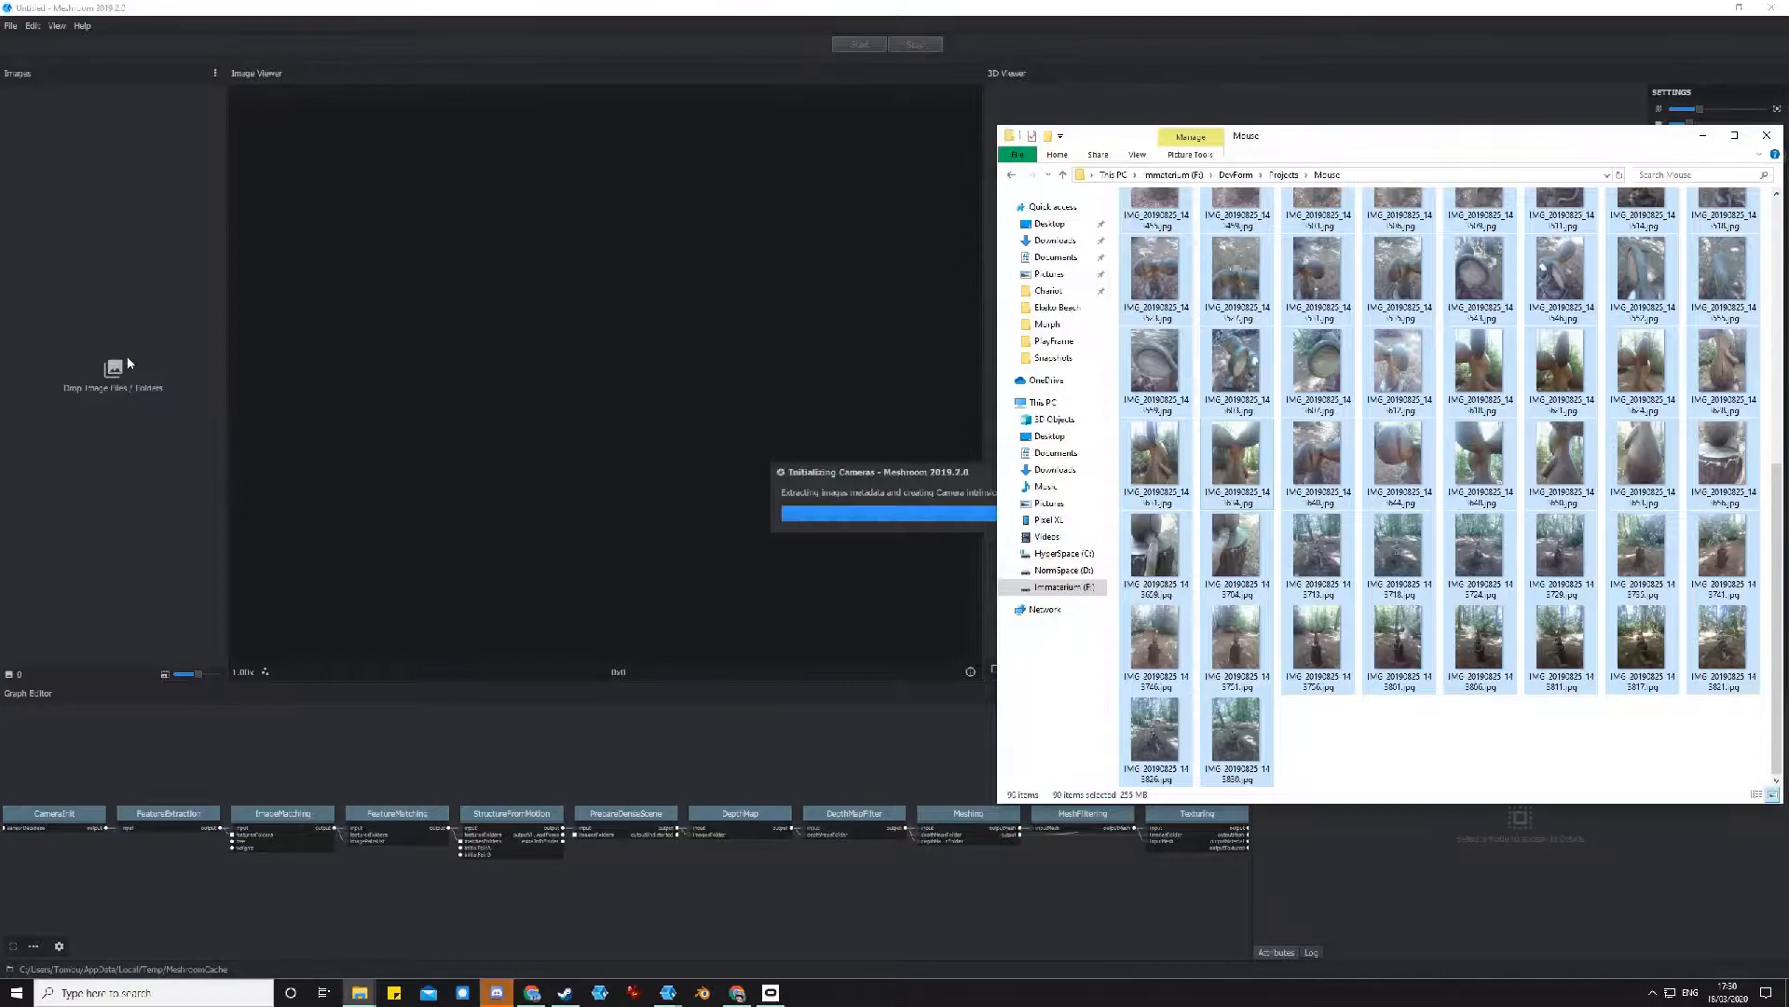
pyautogui.moveTo(230, 343); pyautogui.dragTo(338, 366)
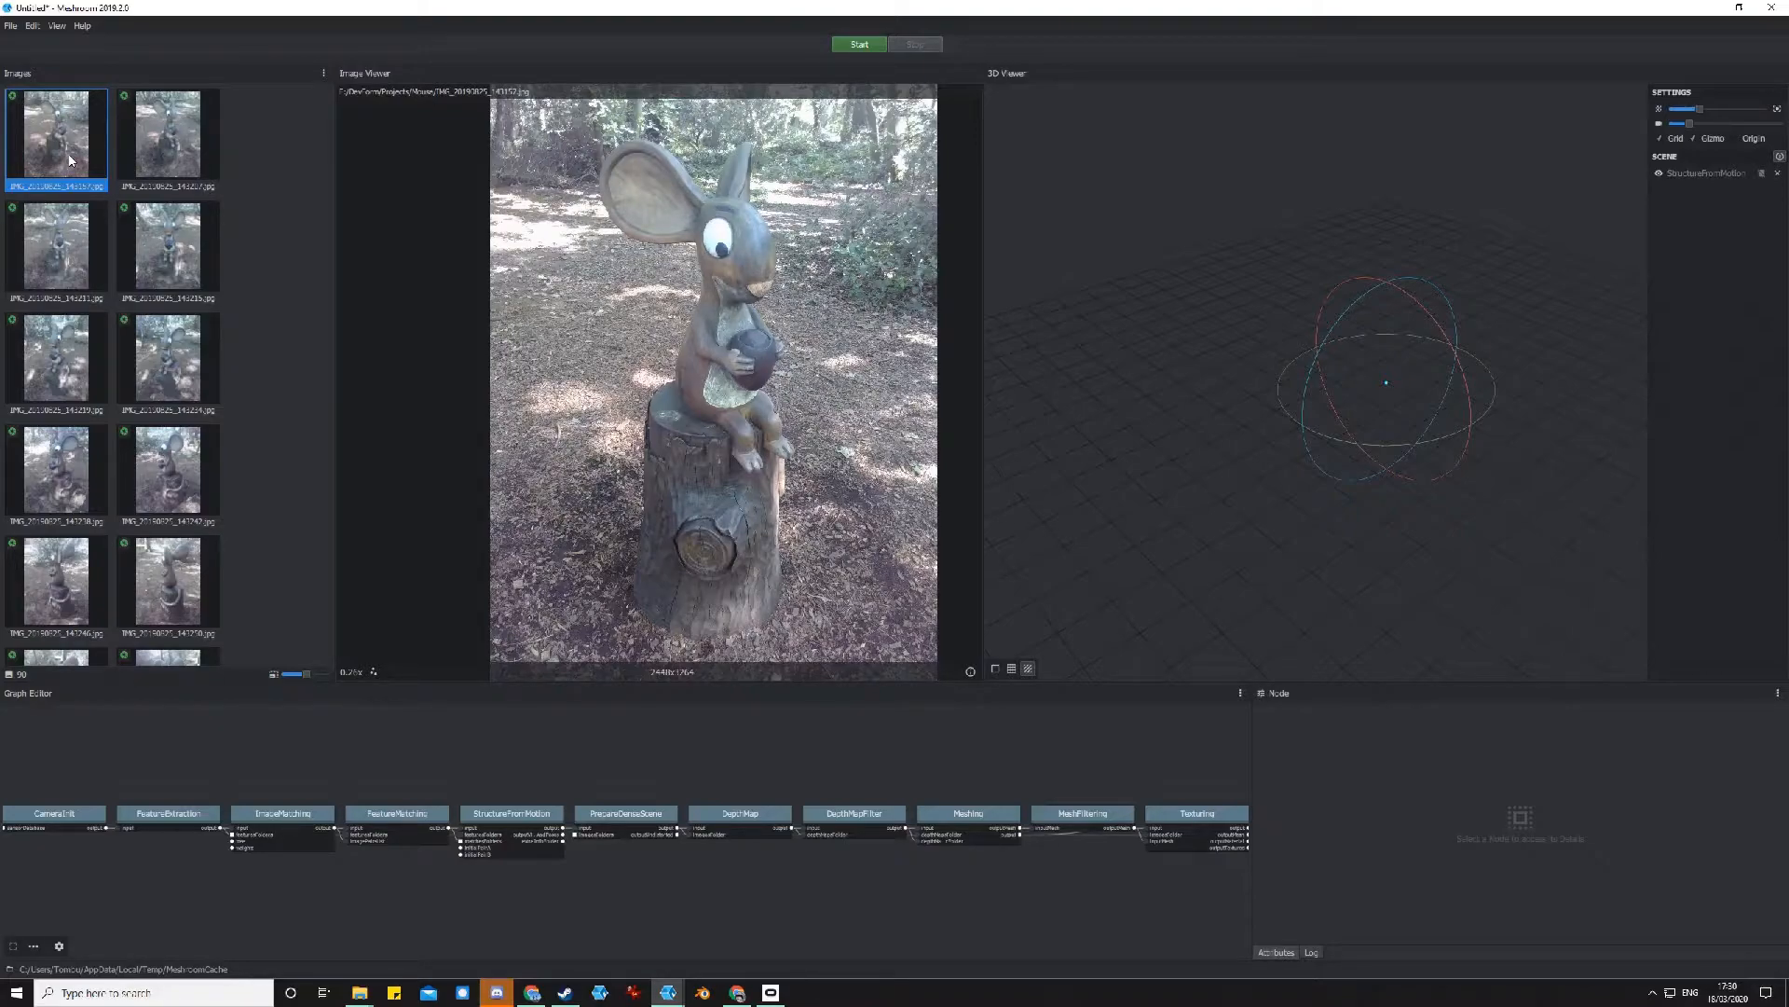
# Compare the first few imported photos of the sculpture by switching back and forth between neighbouring shots.
pyautogui.click(127, 131)
pyautogui.press('Left')
pyautogui.press('Down')
pyautogui.press('Right')
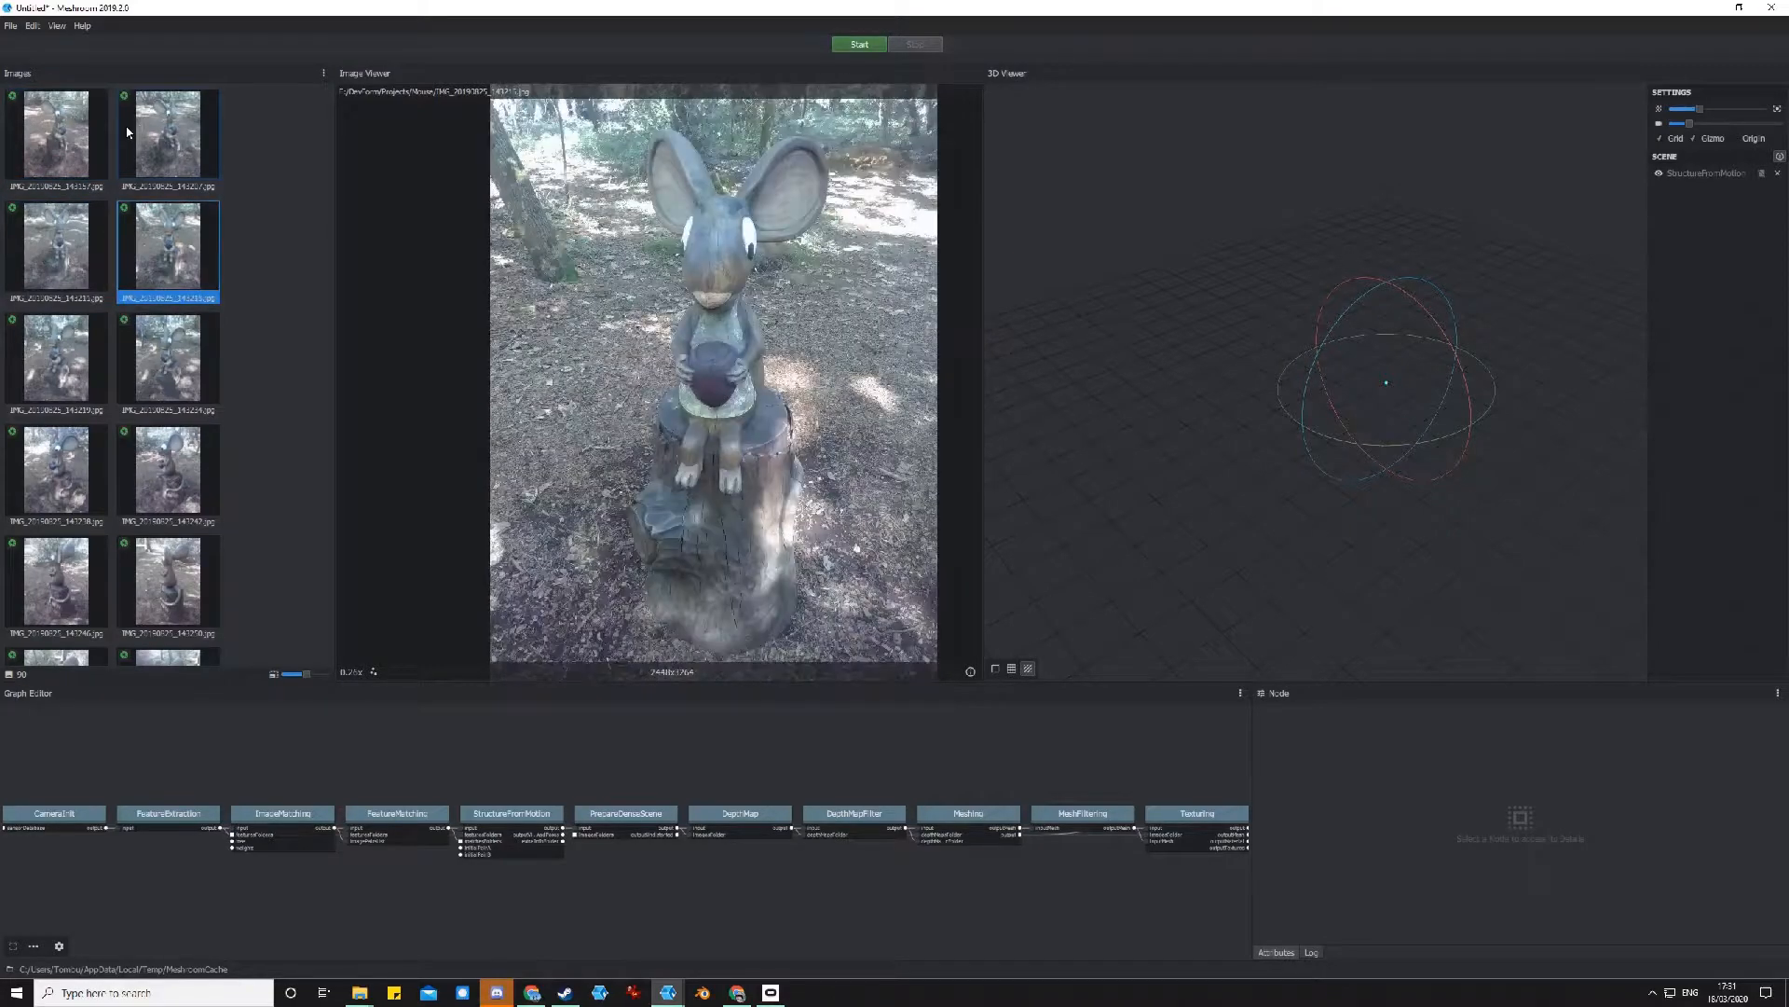
pyautogui.press('Up')
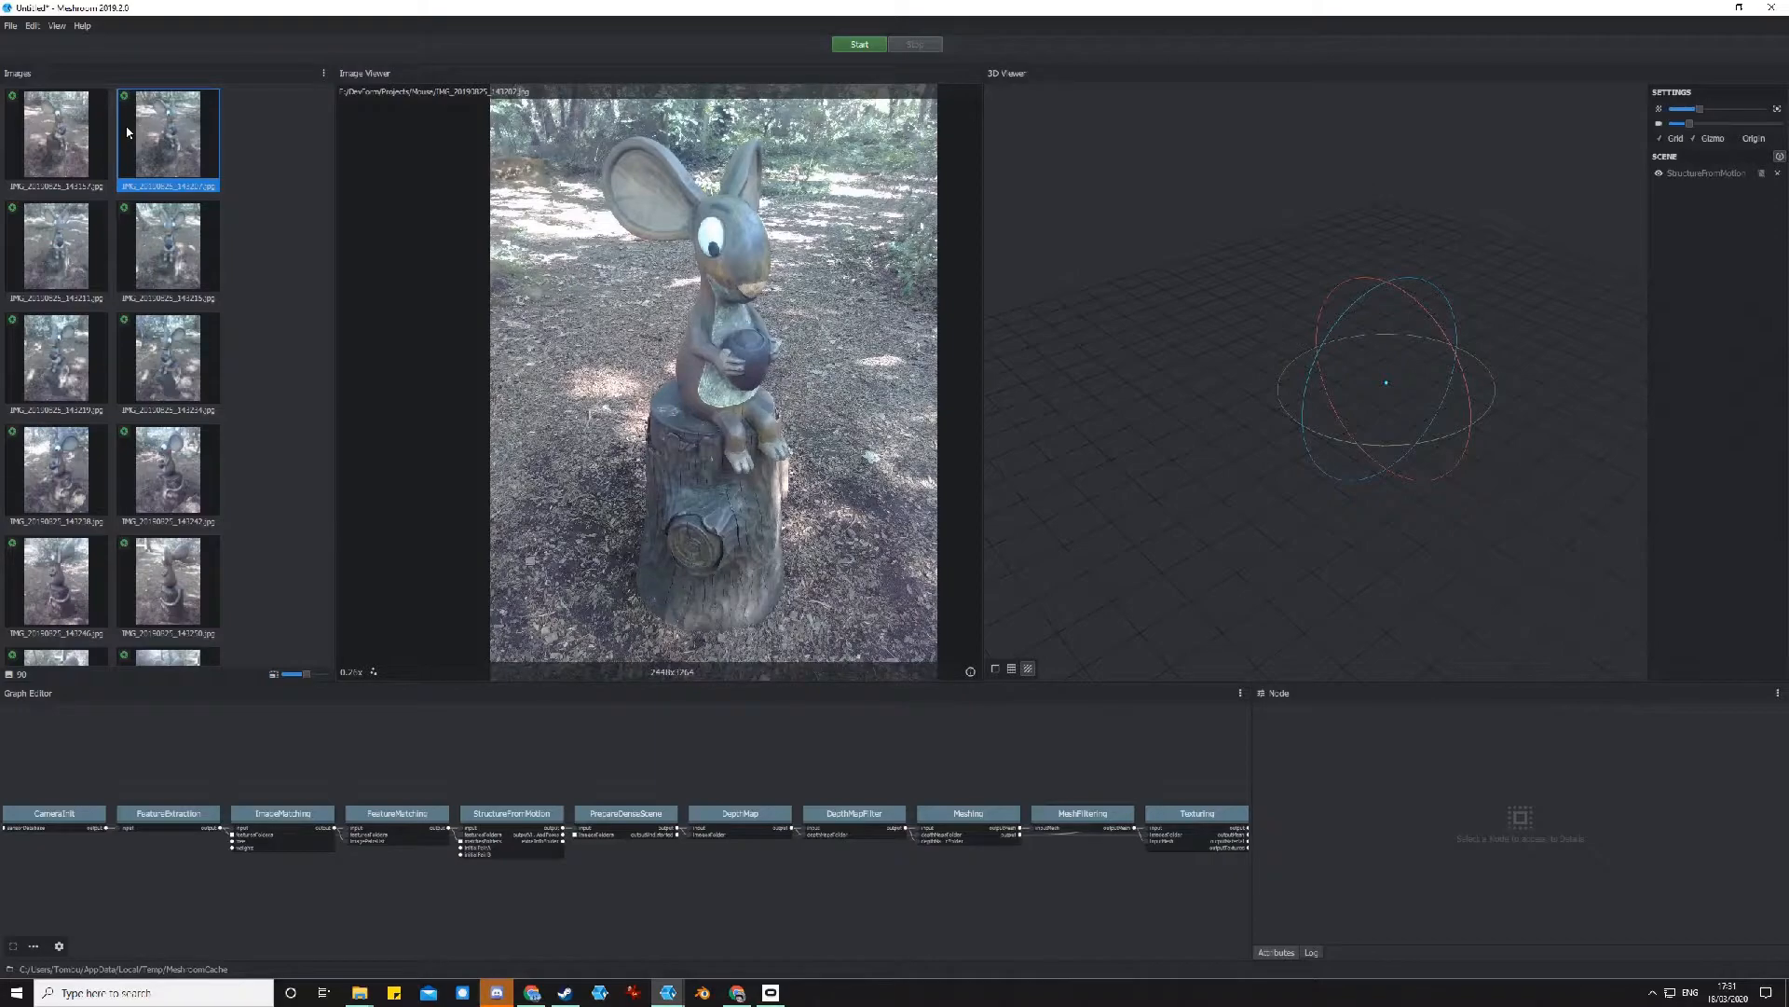
pyautogui.press('Left')
pyautogui.press('Down')
pyautogui.press('Up')
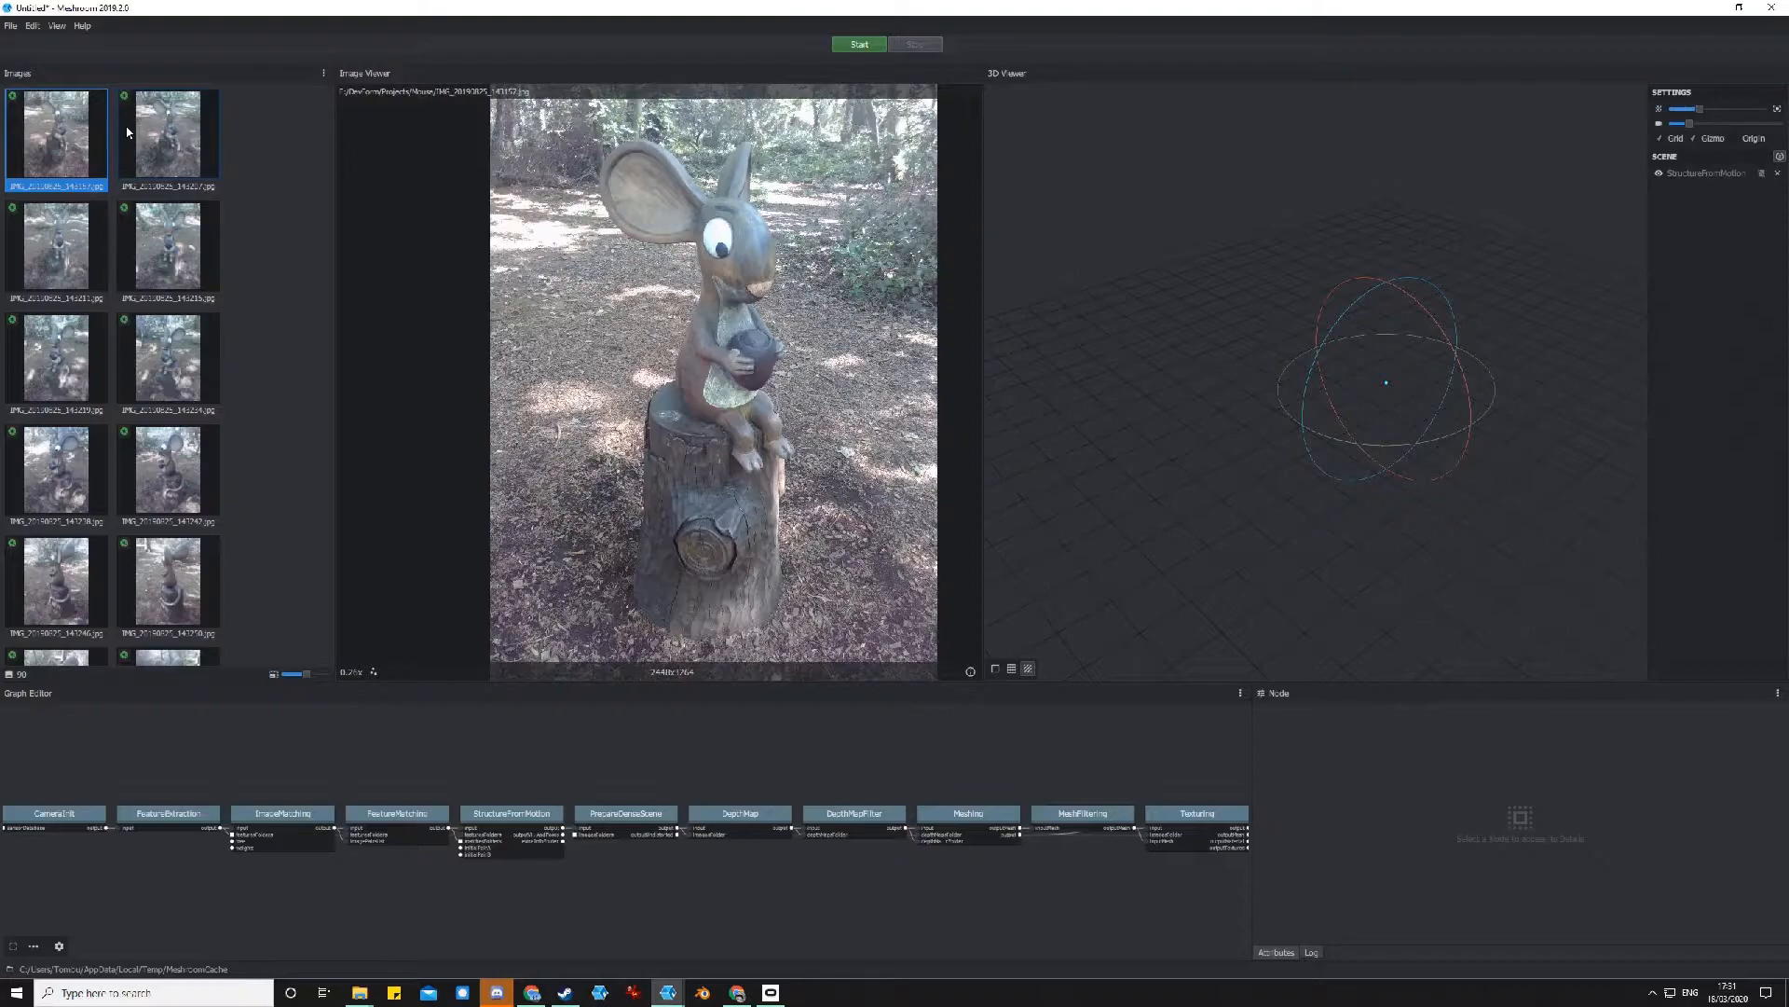
pyautogui.press('Right')
pyautogui.press('Right')
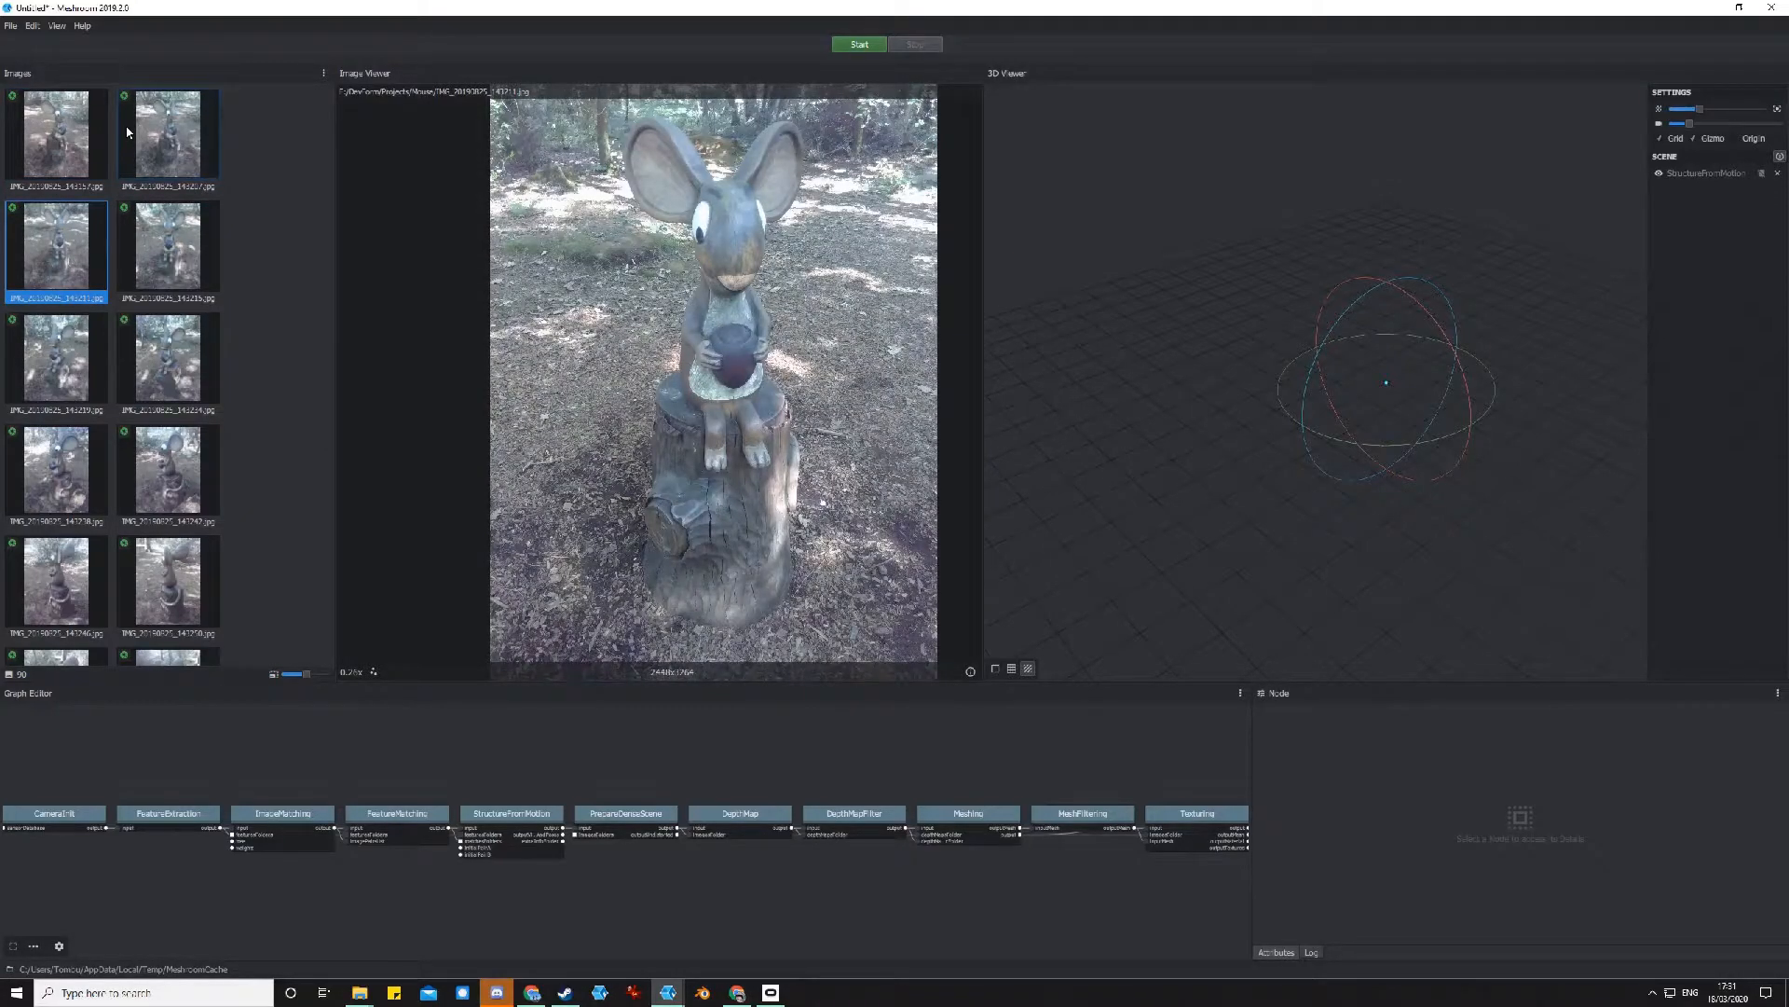
pyautogui.press('Up')
pyautogui.press('Right')
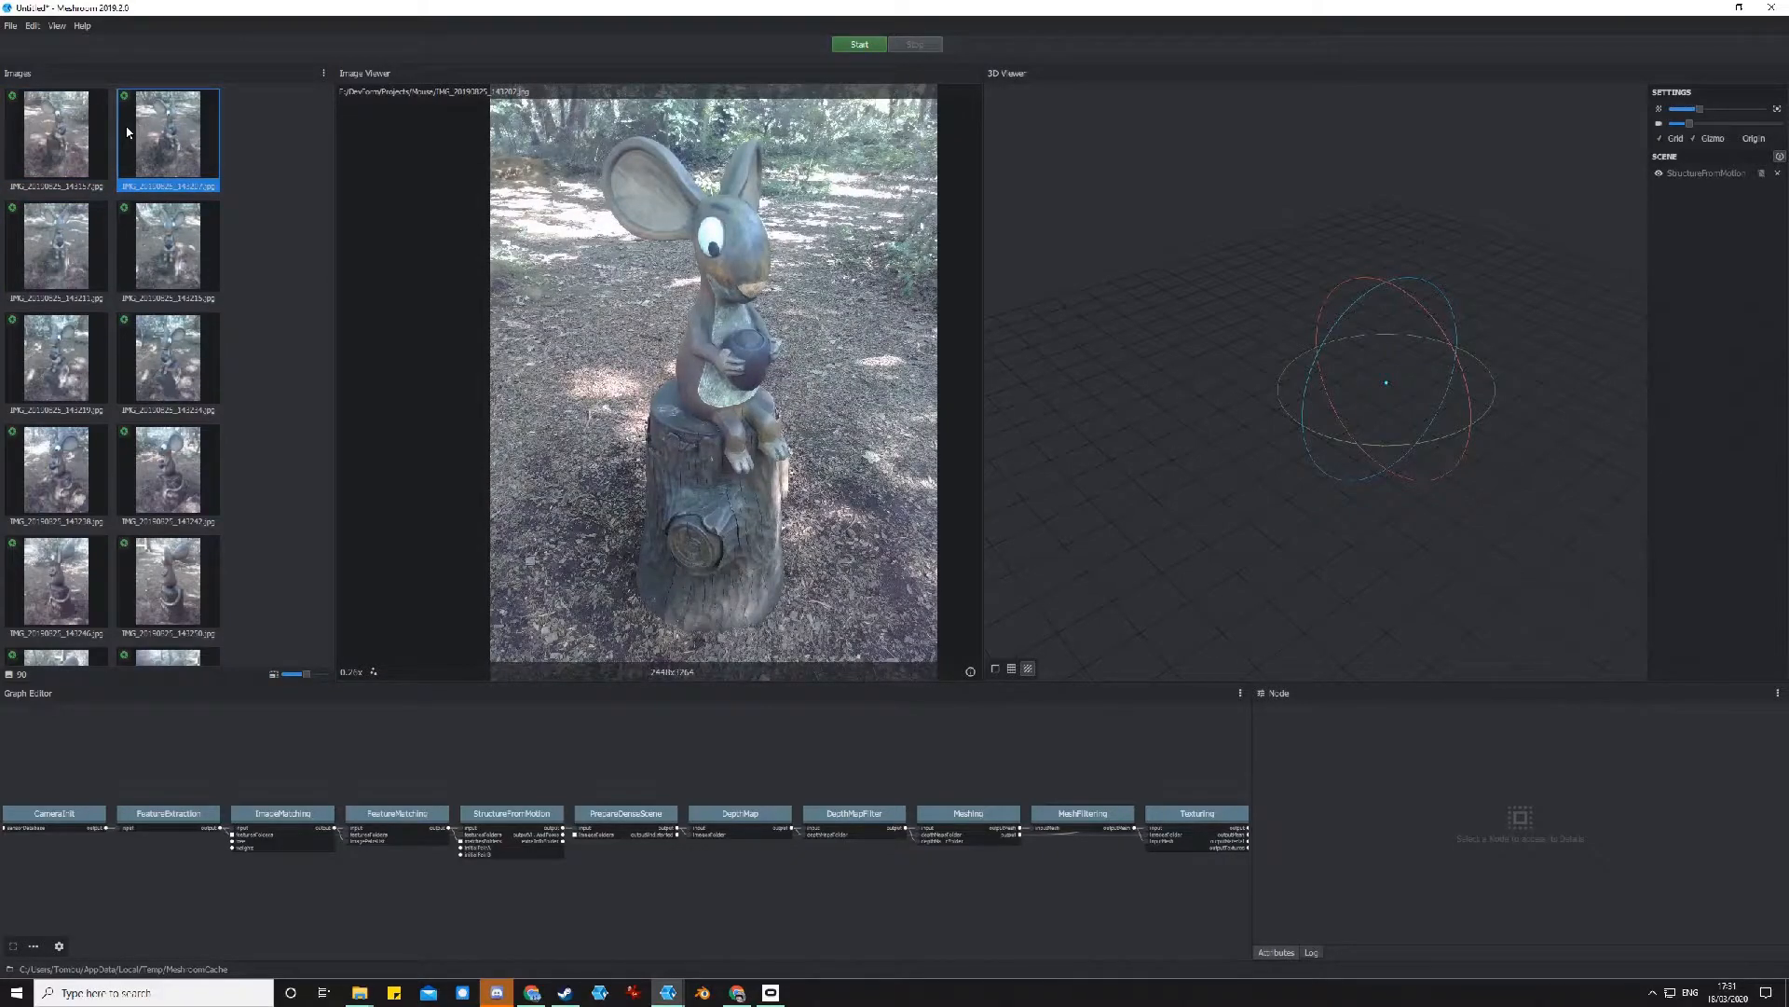
pyautogui.press('Right')
pyautogui.press('Left')
pyautogui.press('Right')
pyautogui.press('Right')
pyautogui.press('Right')
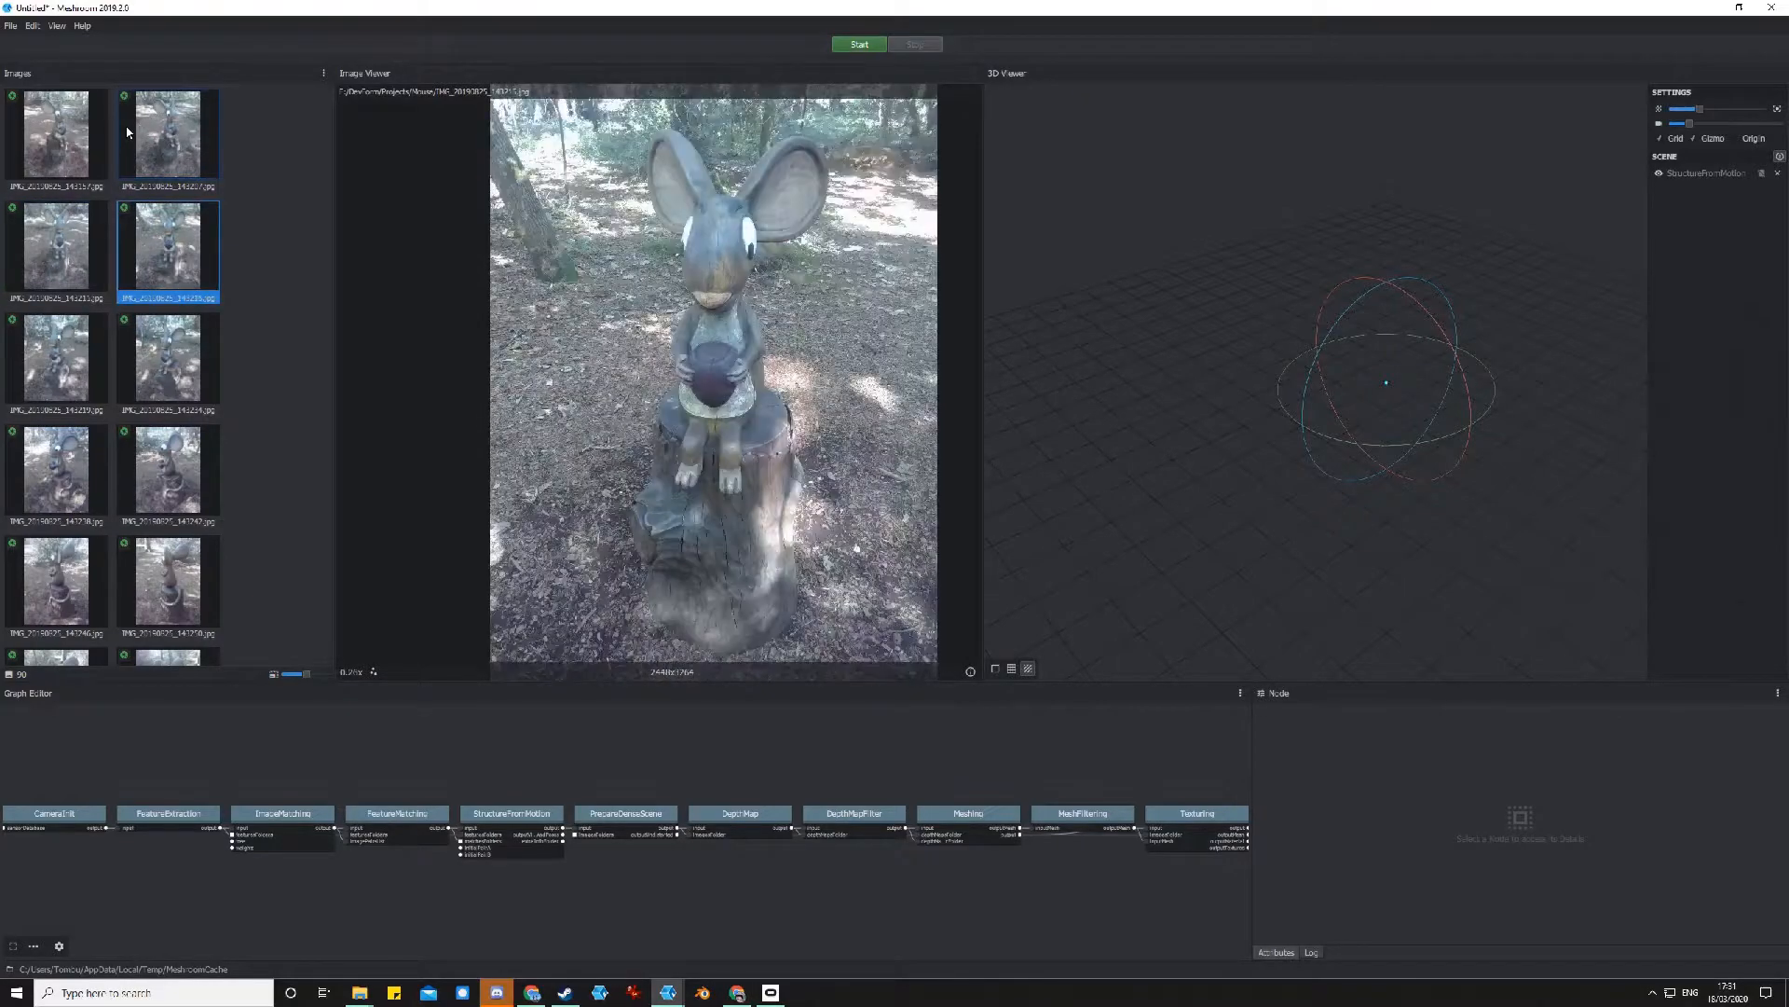
# Step through the imported full-figure photos around the sculpture's back and on towards its front, checking the overlap.
pyautogui.press('Right')
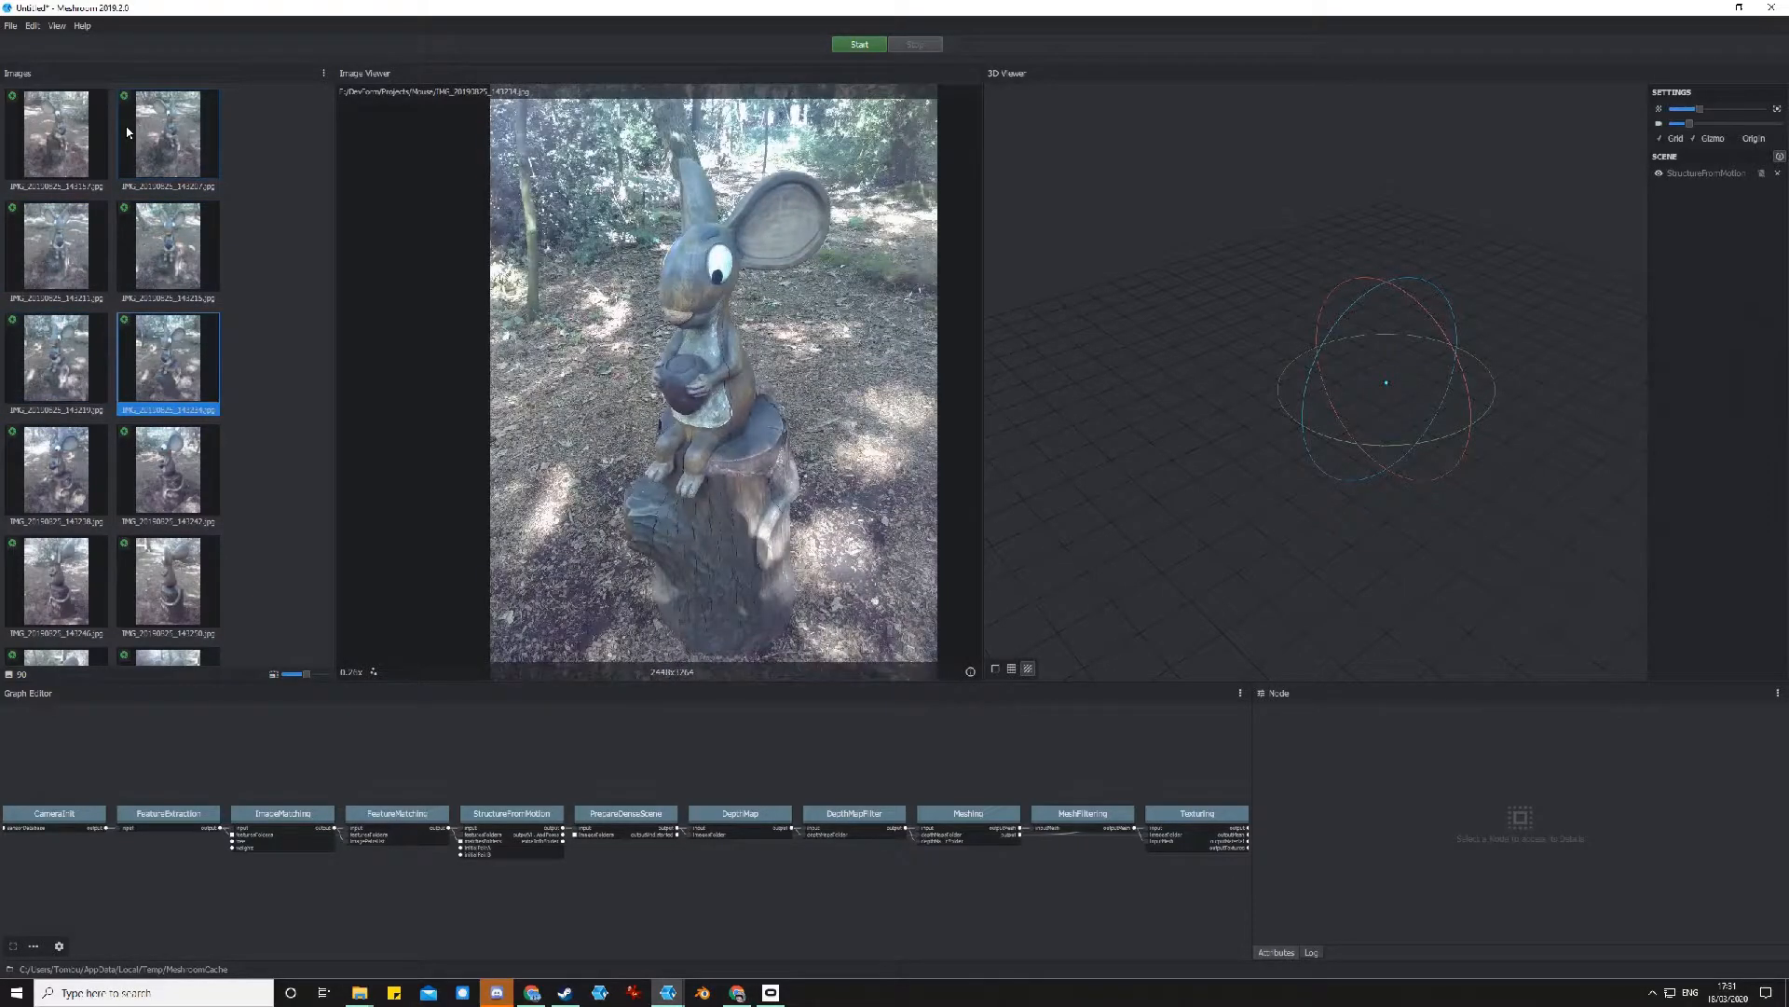
pyautogui.press('Right')
pyautogui.press('Right')
pyautogui.press('Right')
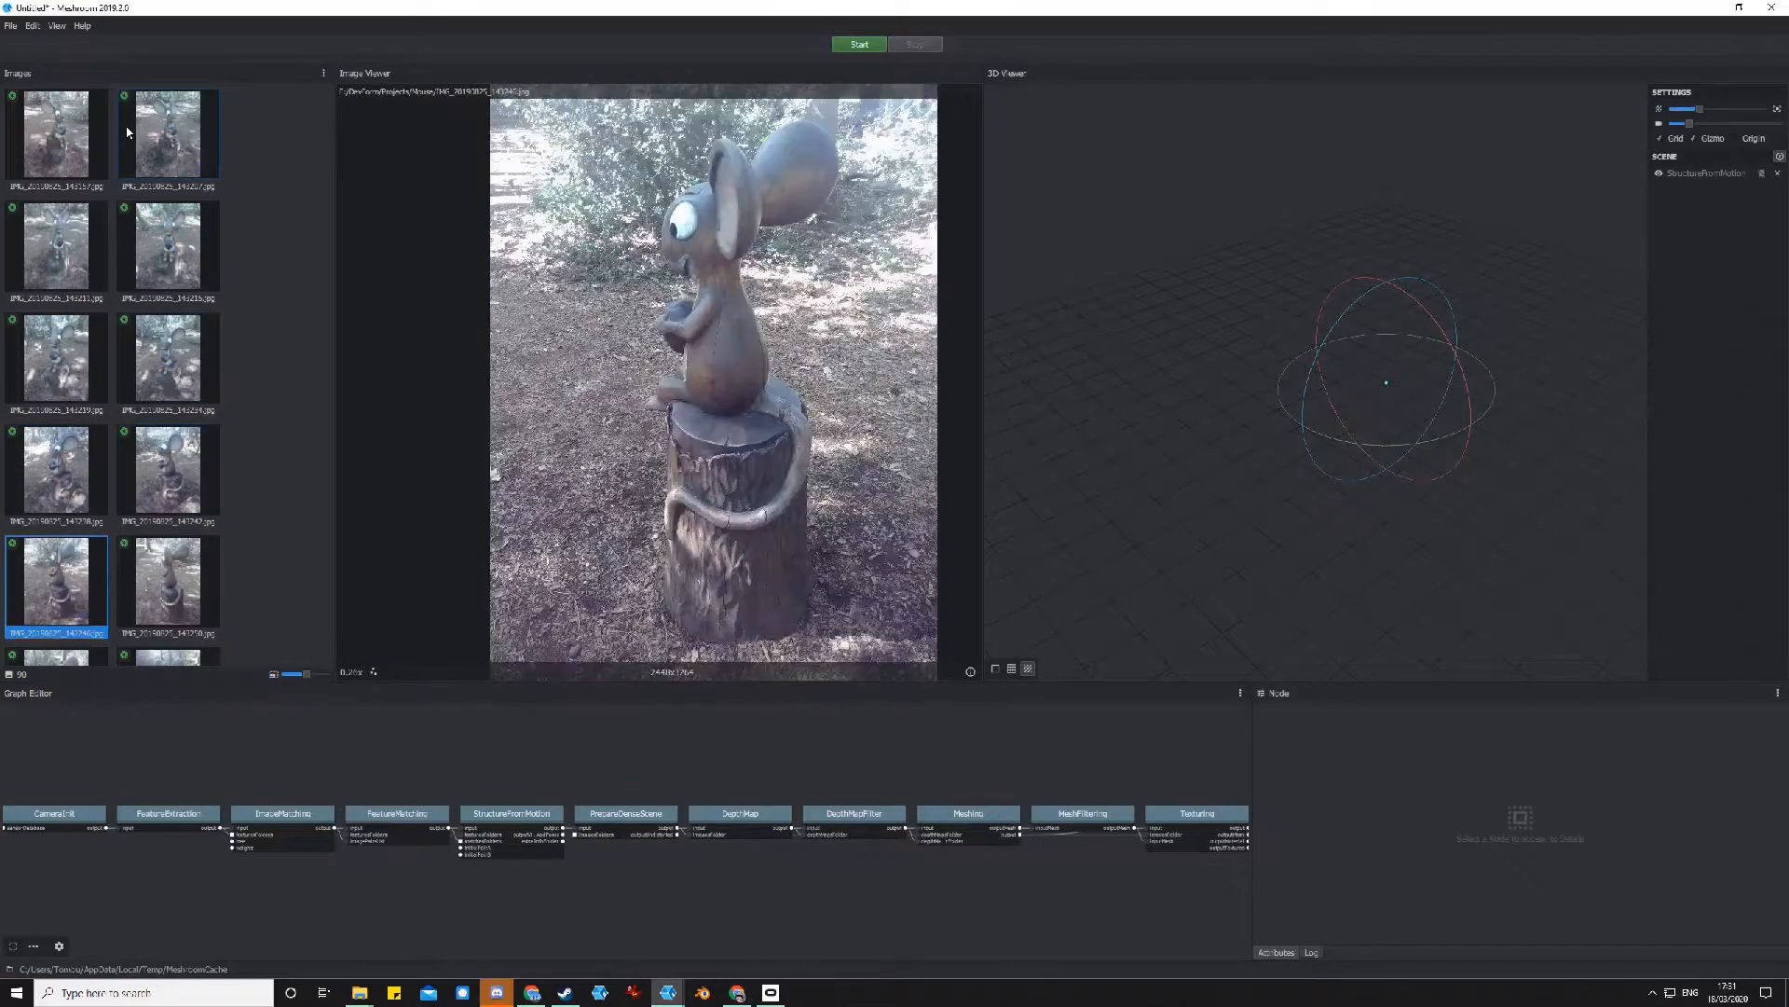
pyautogui.press('Right')
pyautogui.press('Right')
pyautogui.press('Right')
pyautogui.press('Right')
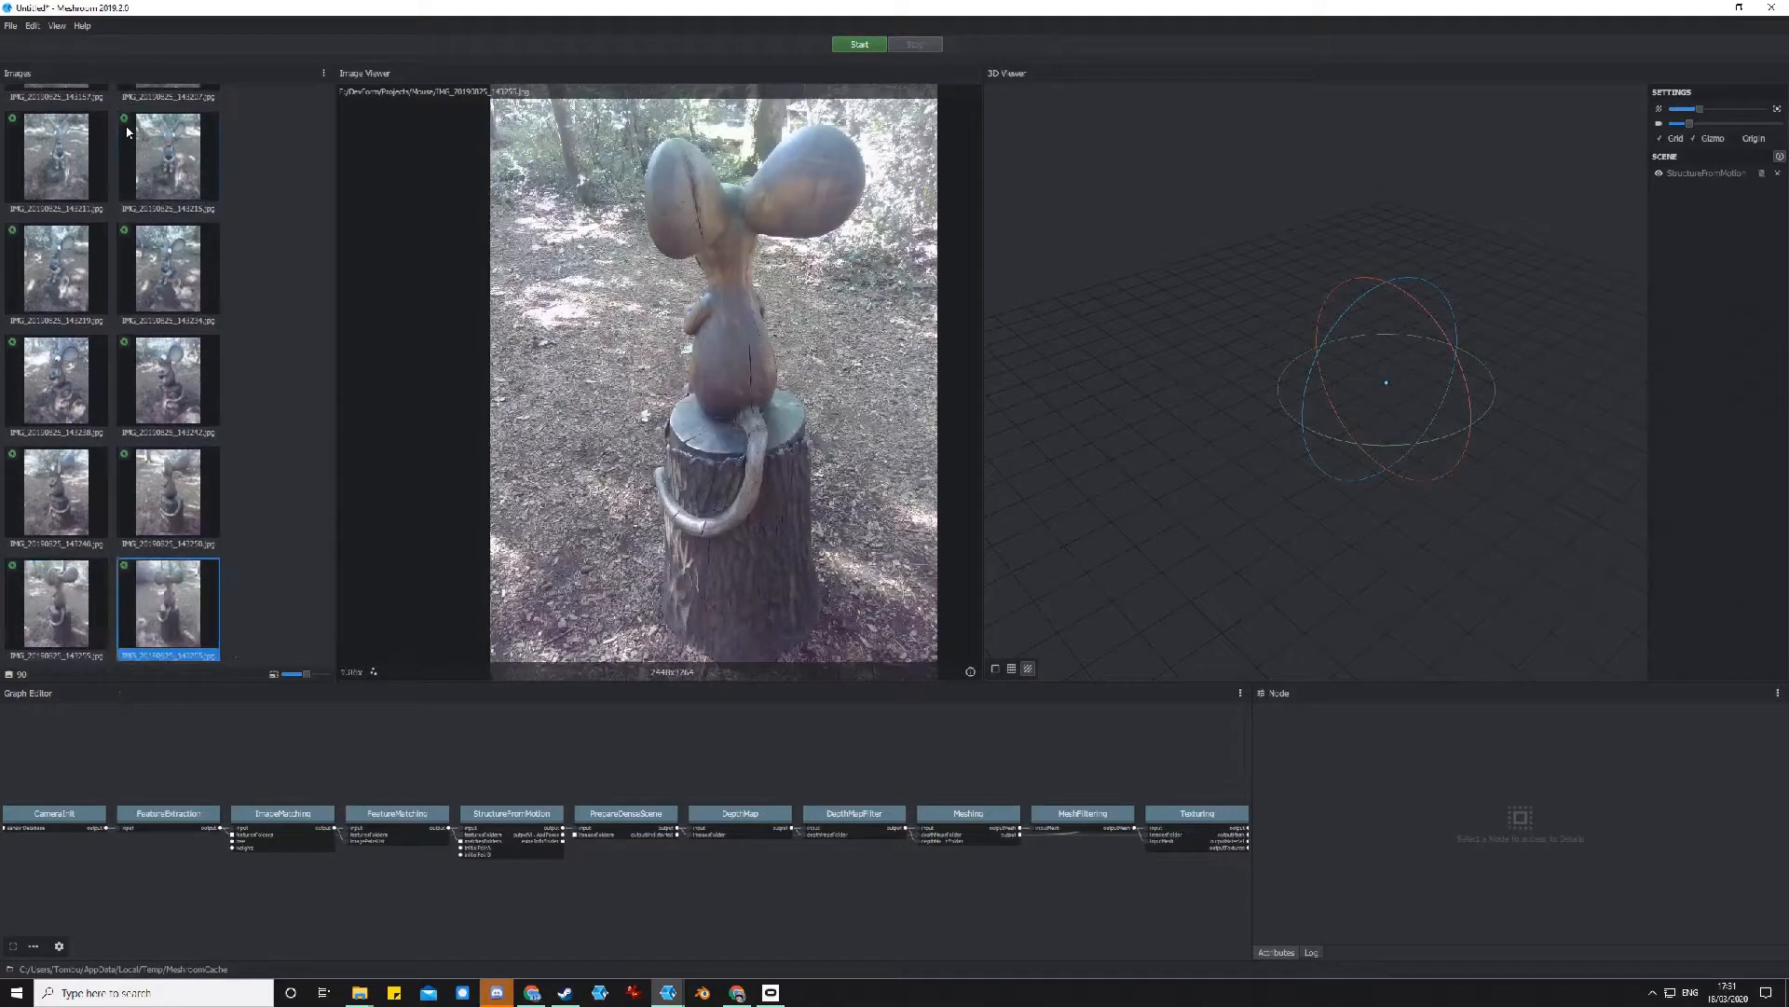
pyautogui.press('Right')
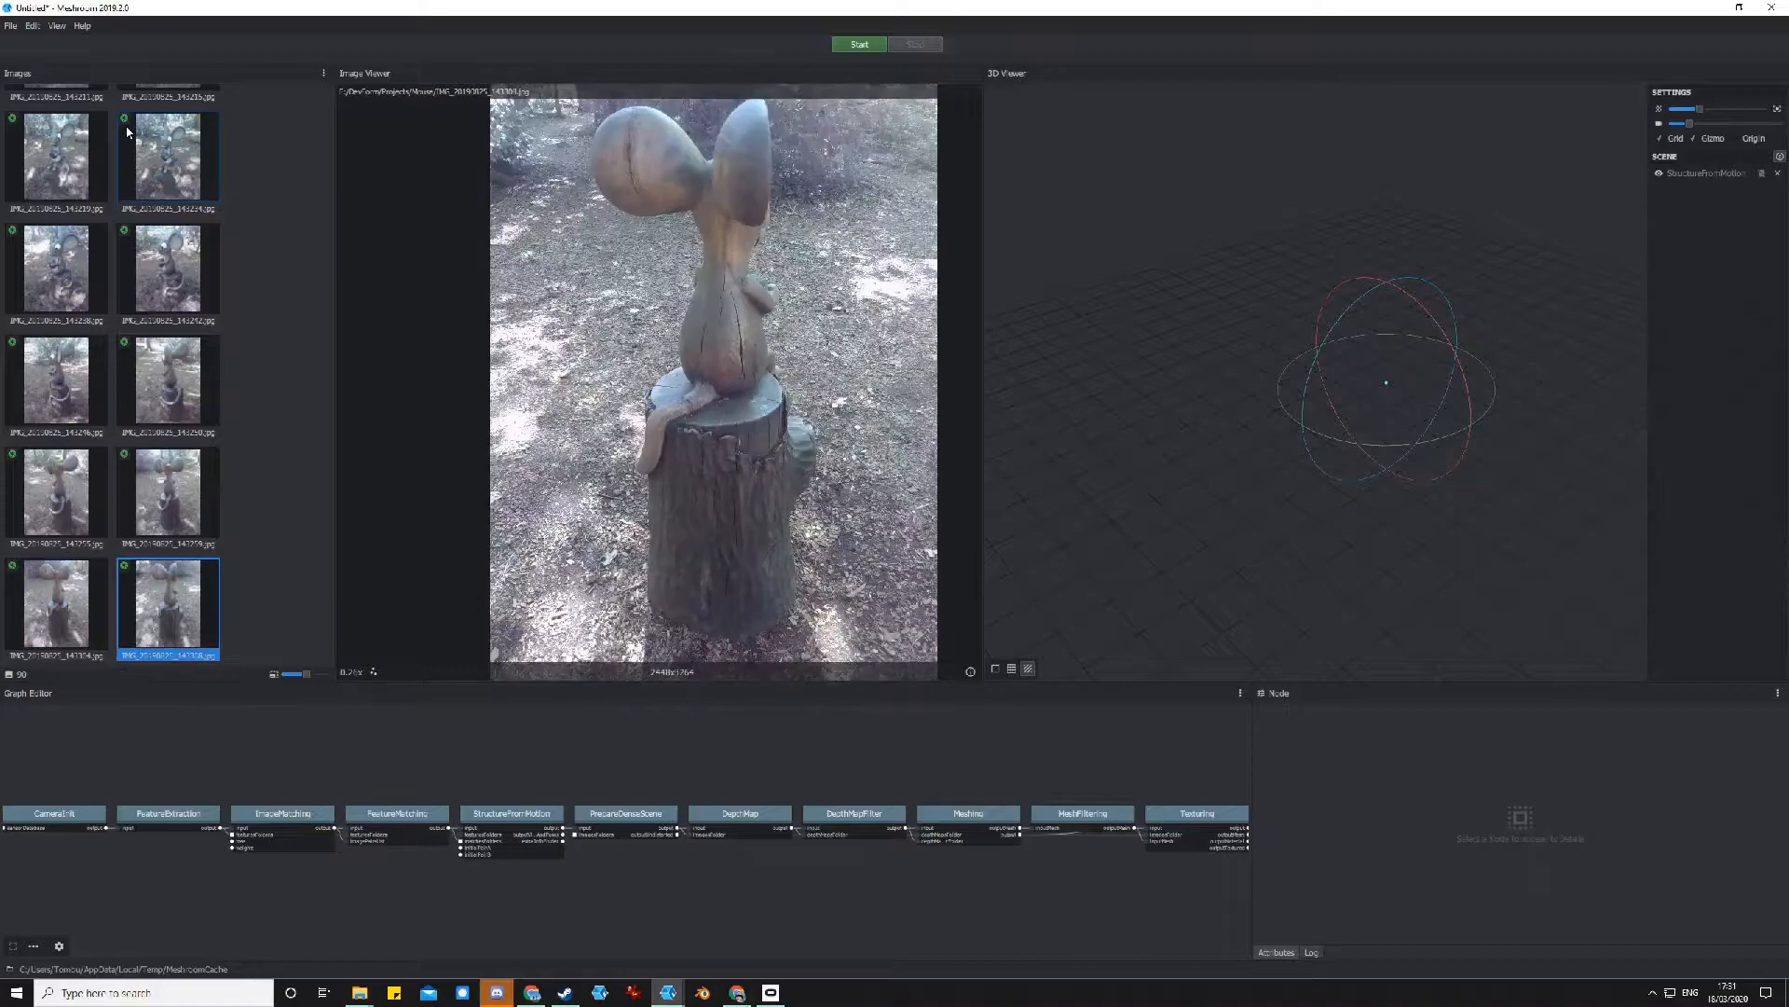
pyautogui.press('Right')
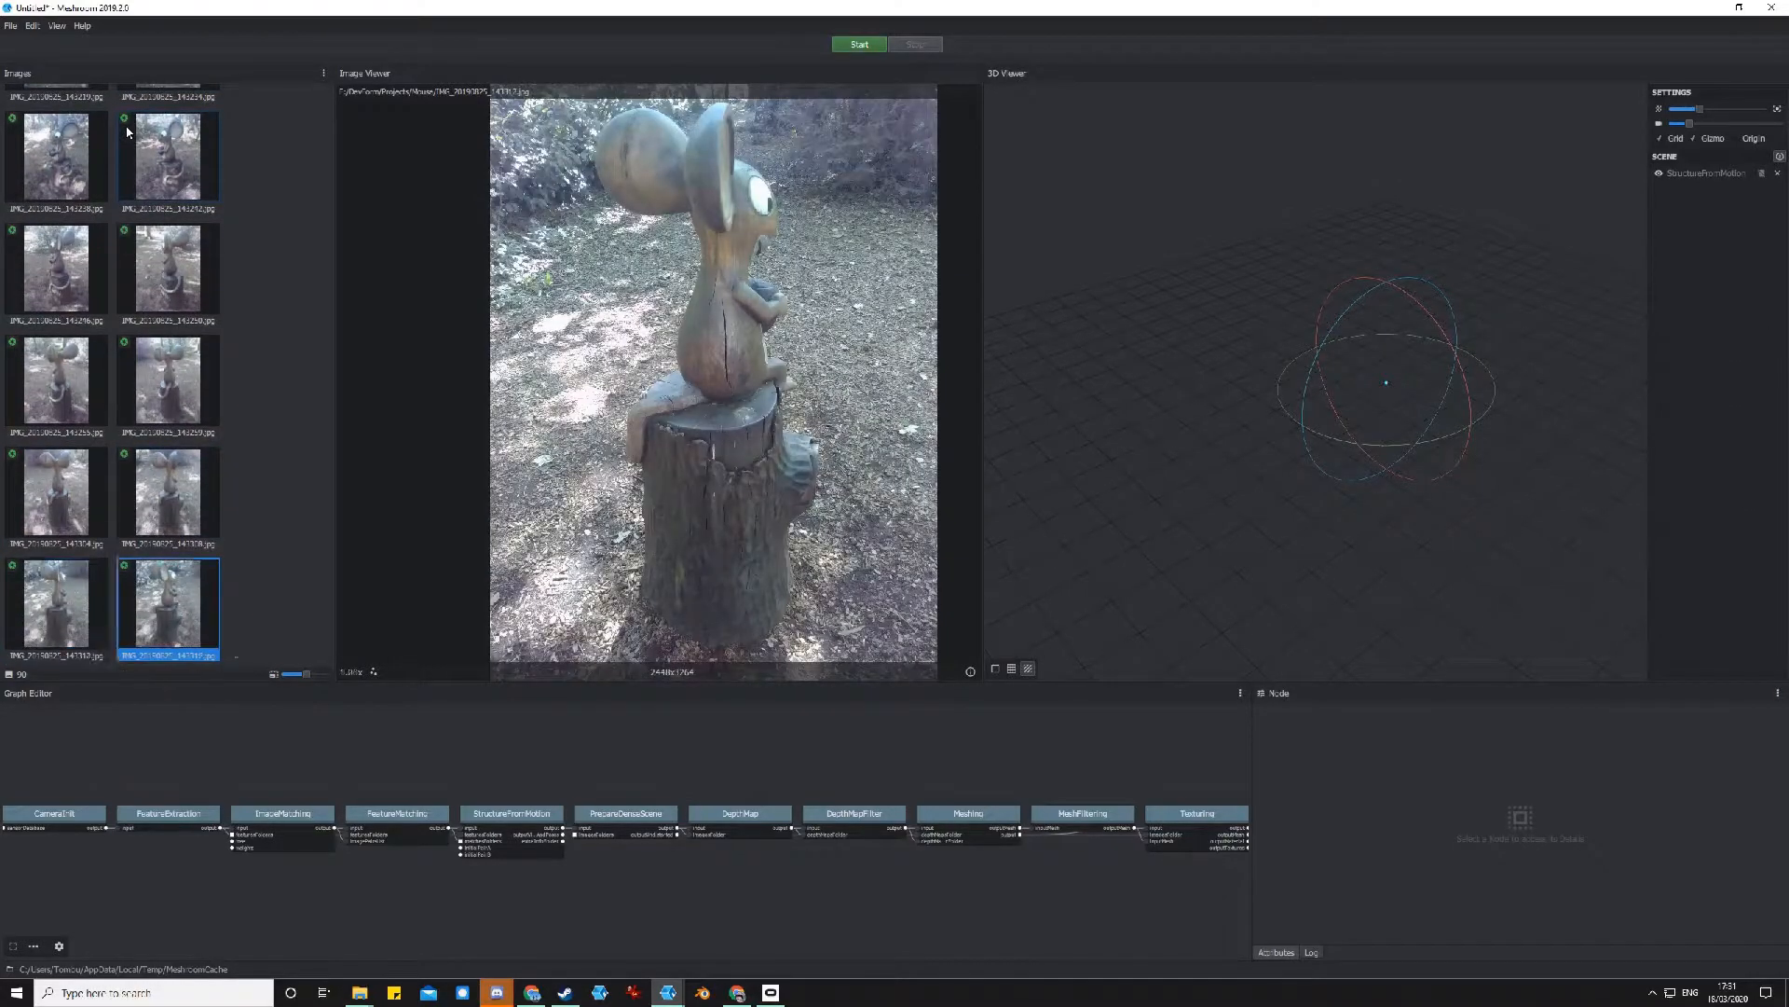
pyautogui.press('Right')
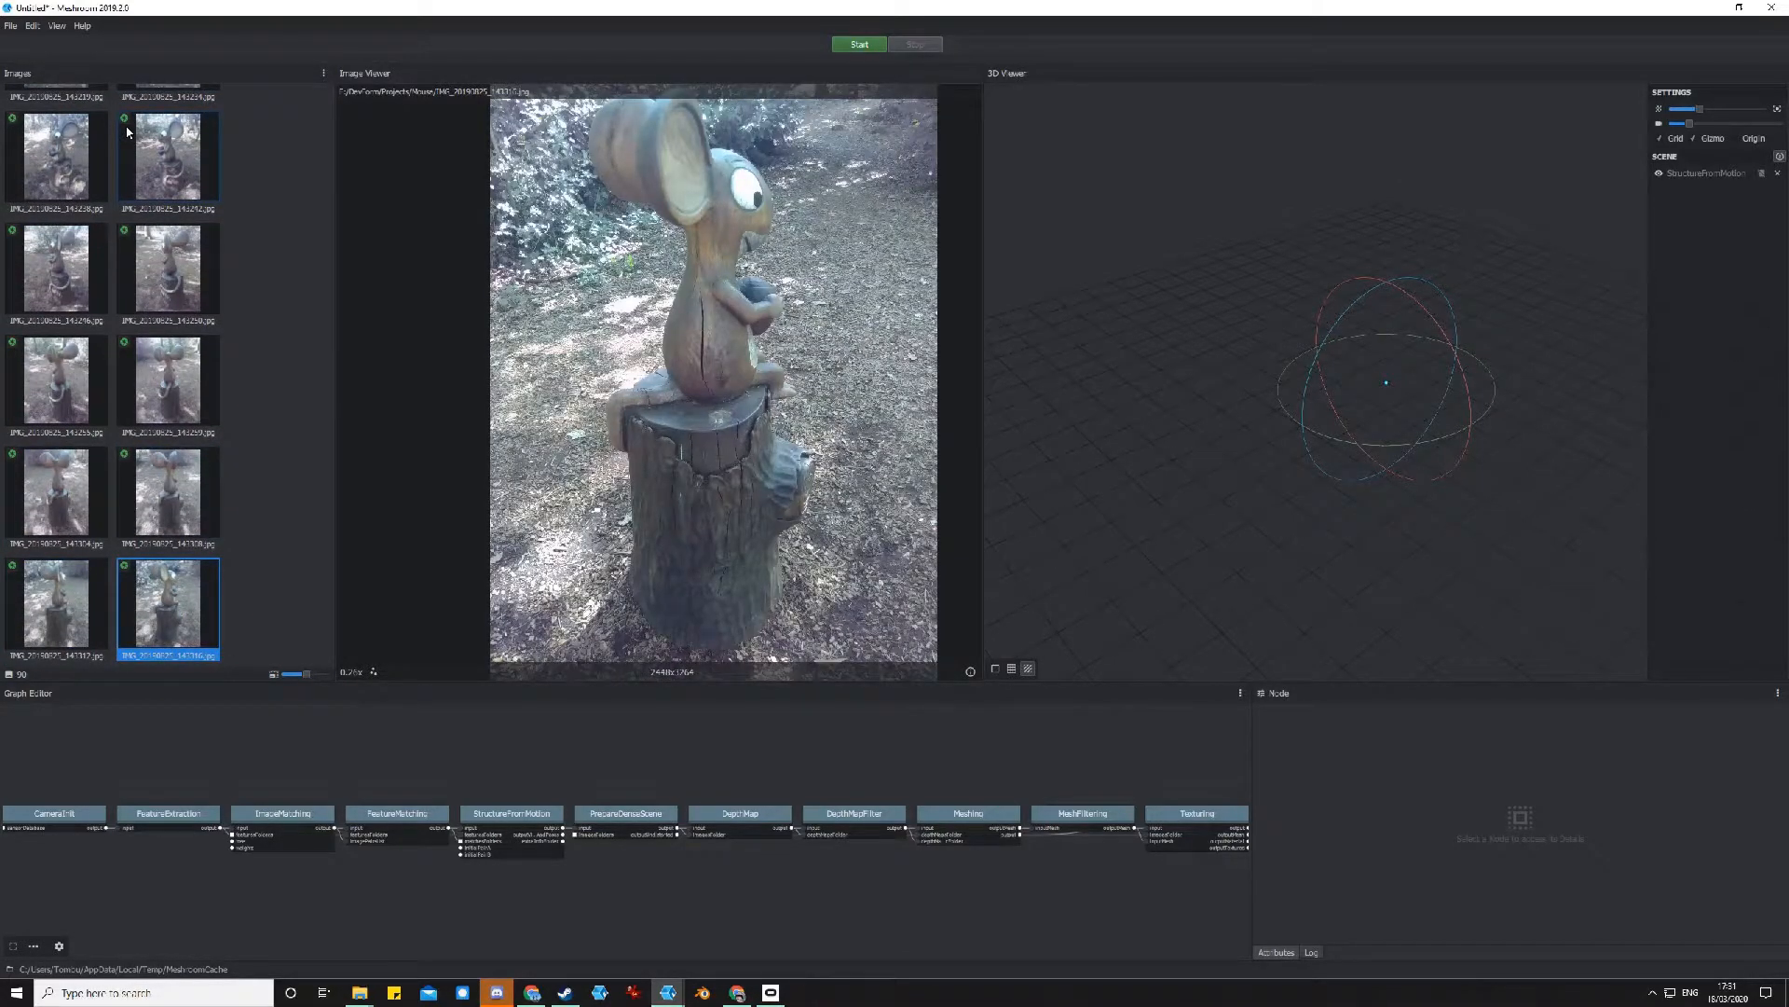
pyautogui.press('Right')
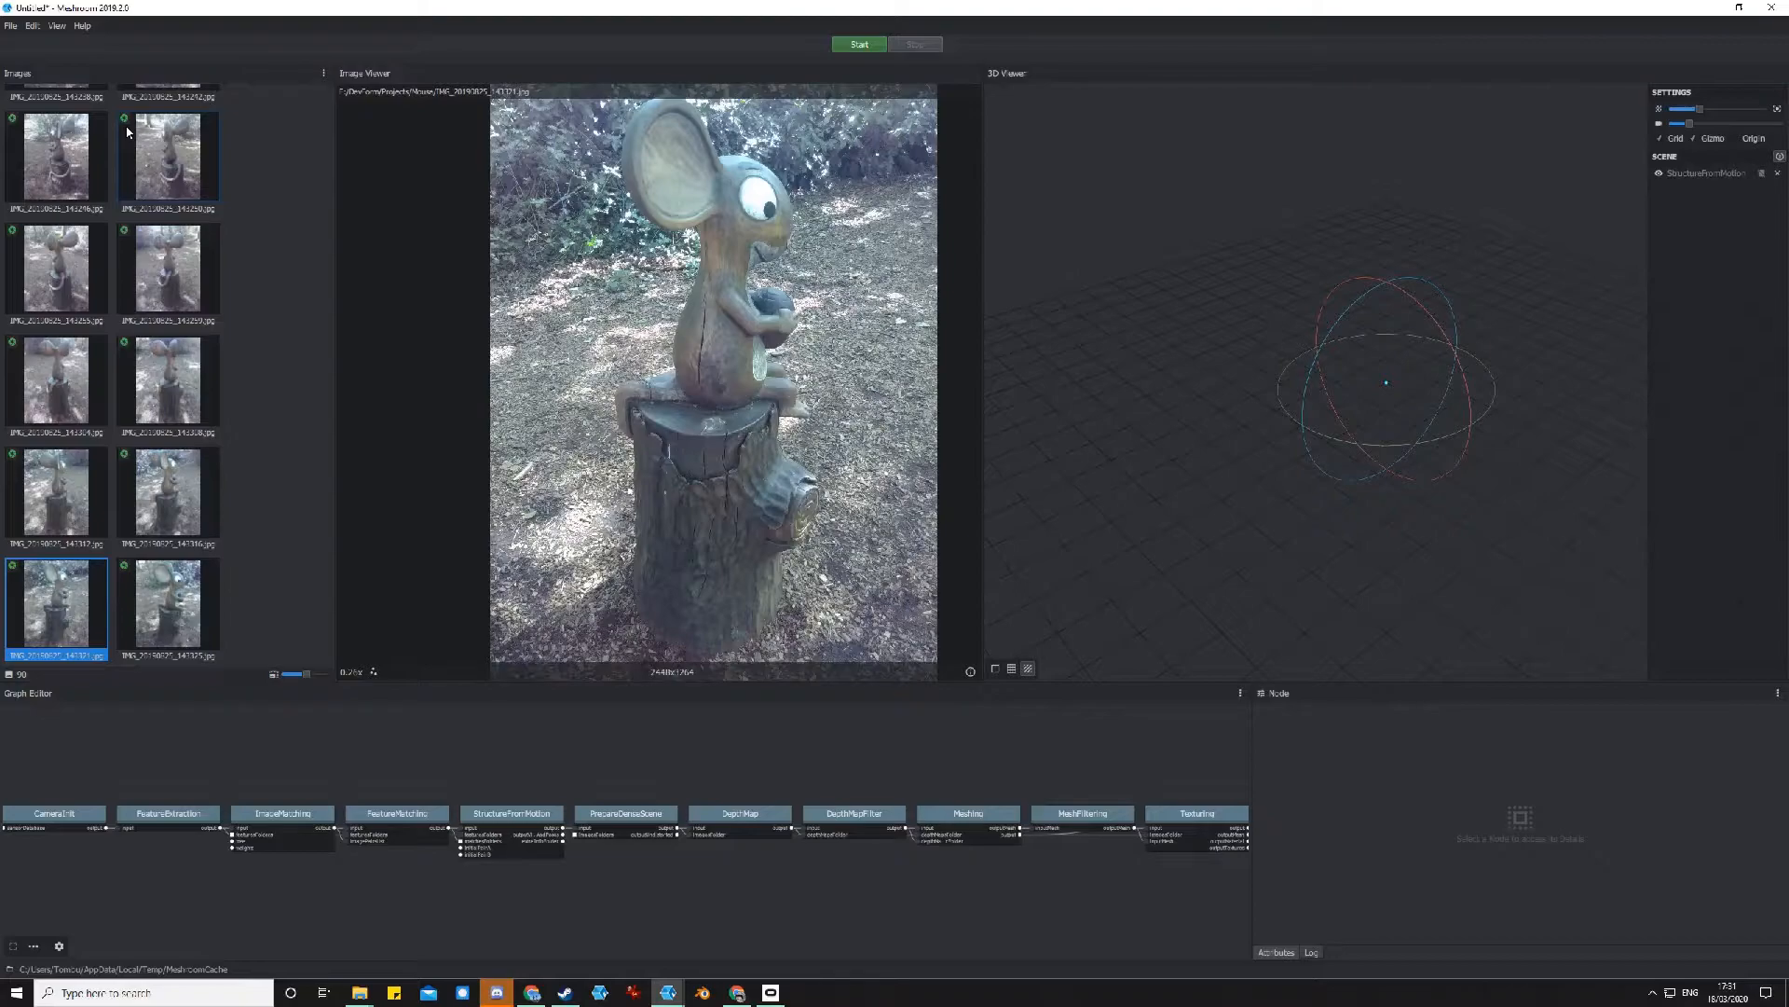
pyautogui.press('Right')
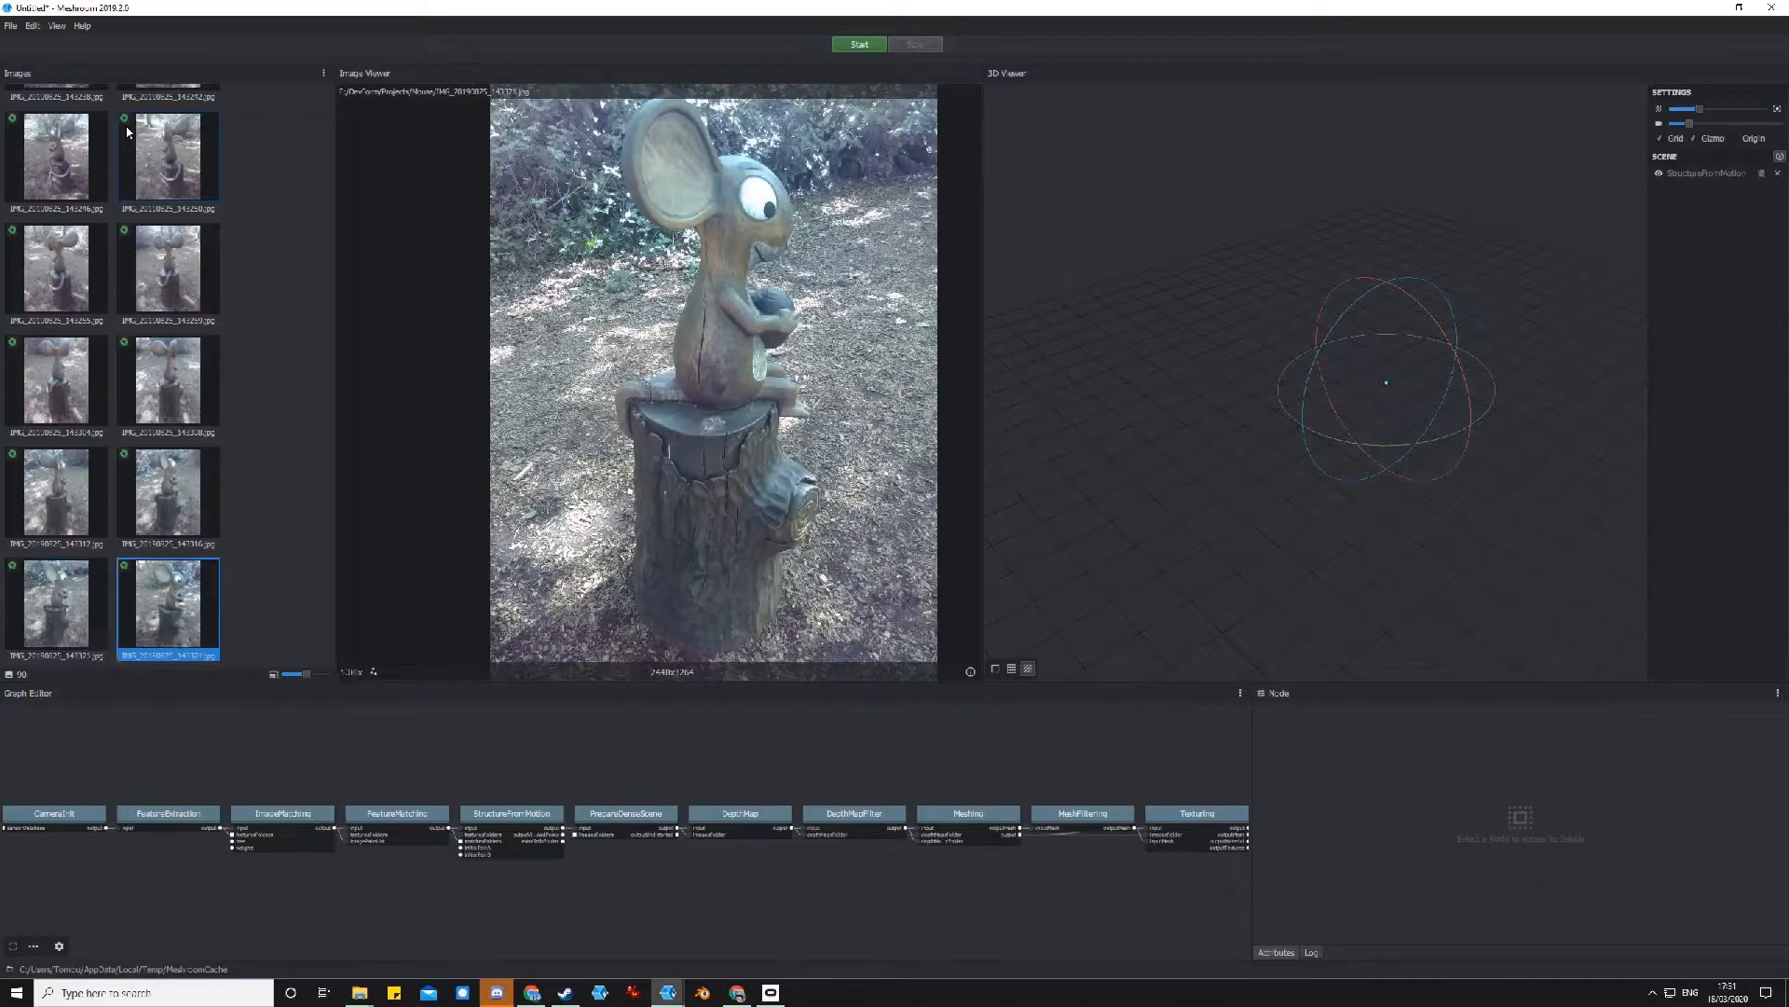
pyautogui.press('Right')
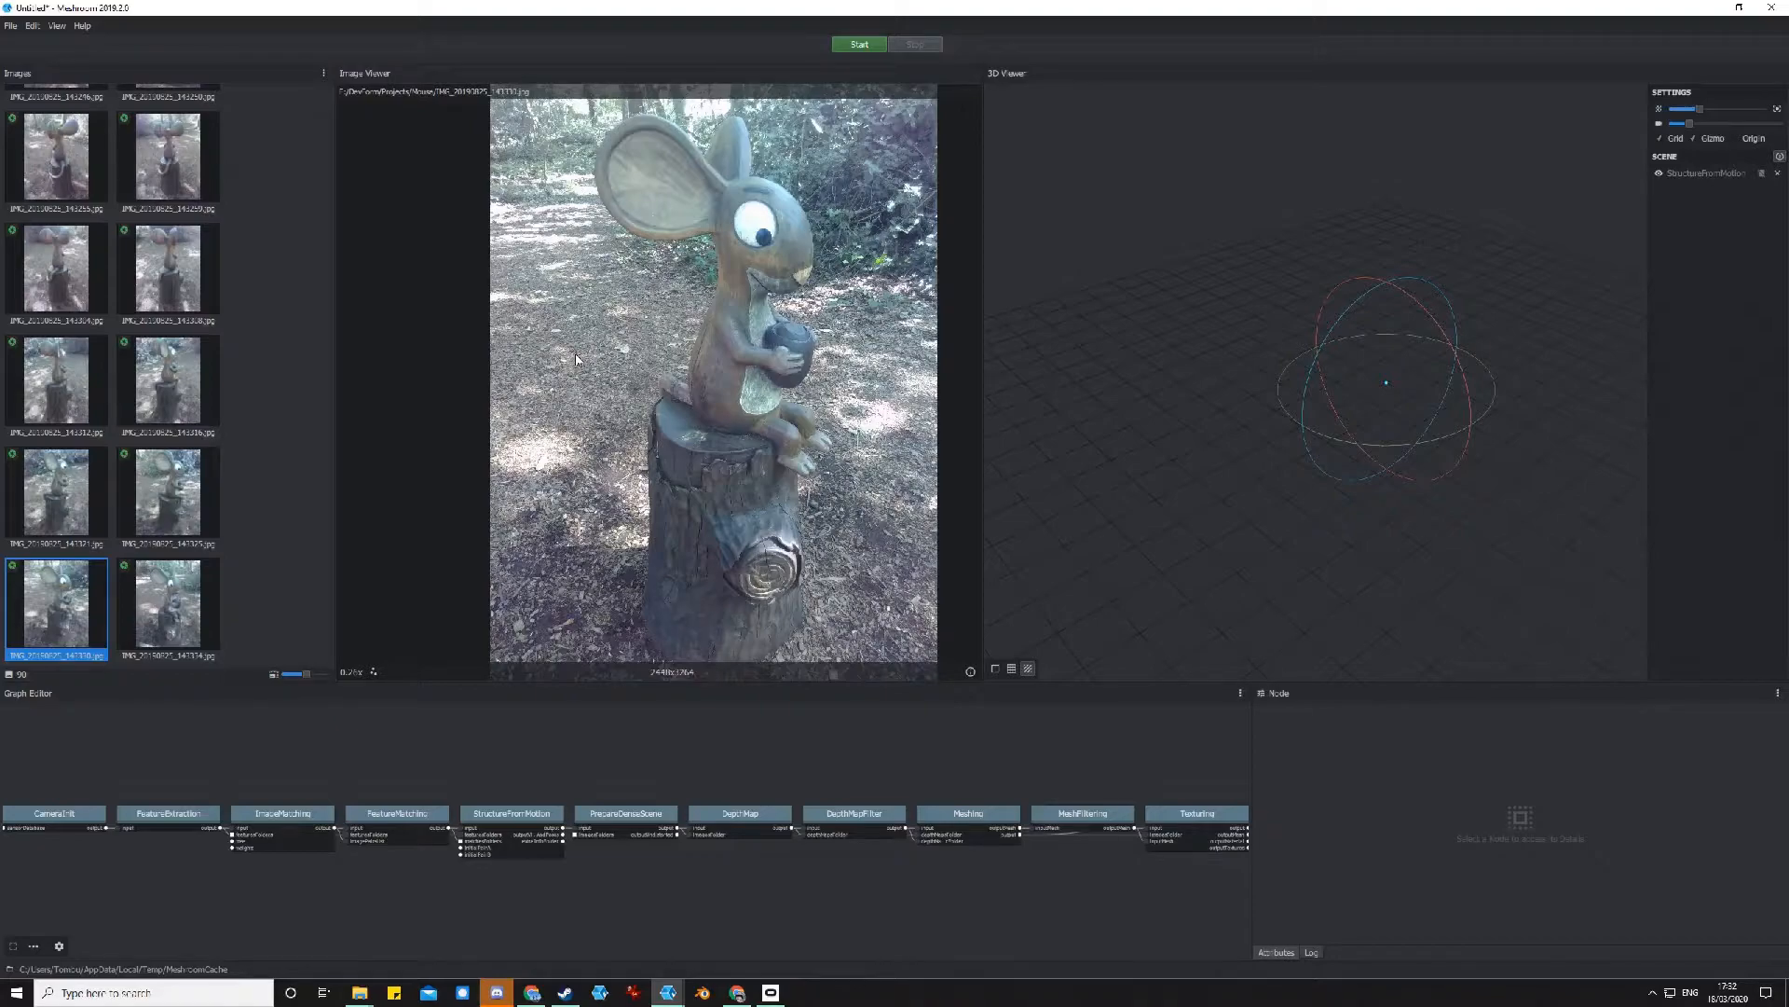
# Continue through the closer full-figure photos across the front of the sculpture.
pyautogui.press('Right')
pyautogui.press('Right')
pyautogui.press('Right')
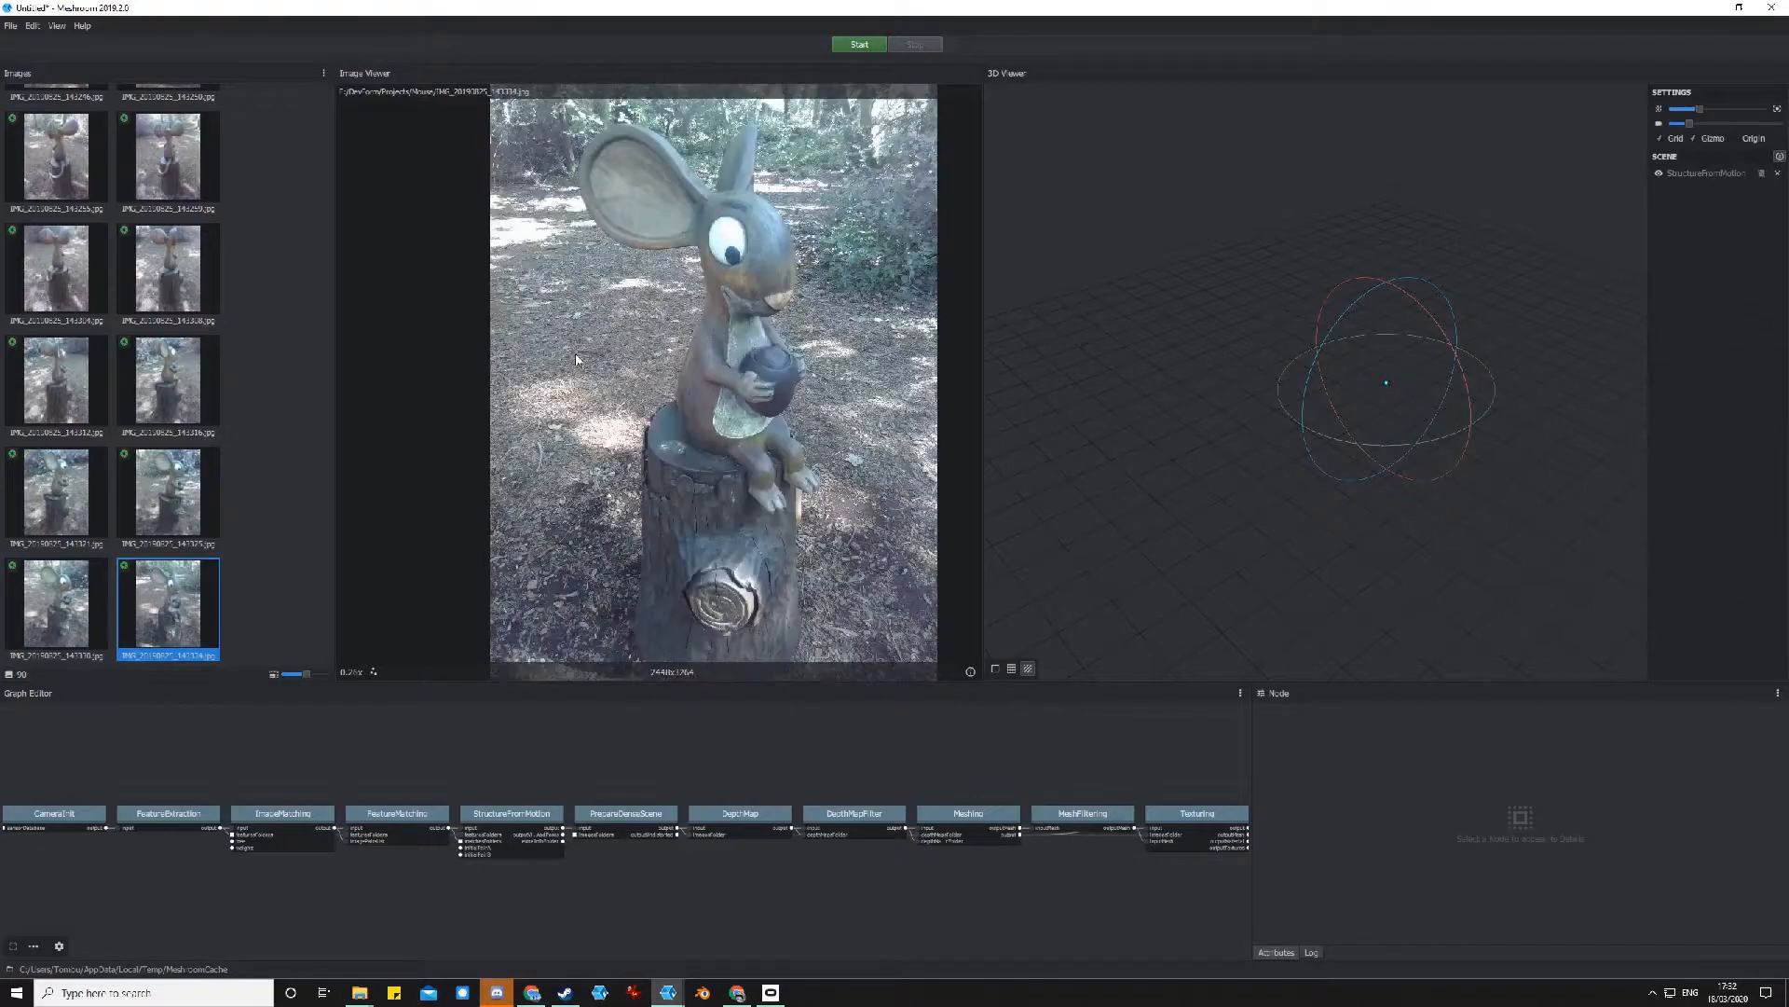
pyautogui.press('Right')
pyautogui.press('Right')
pyautogui.press('Right')
pyautogui.press('Right')
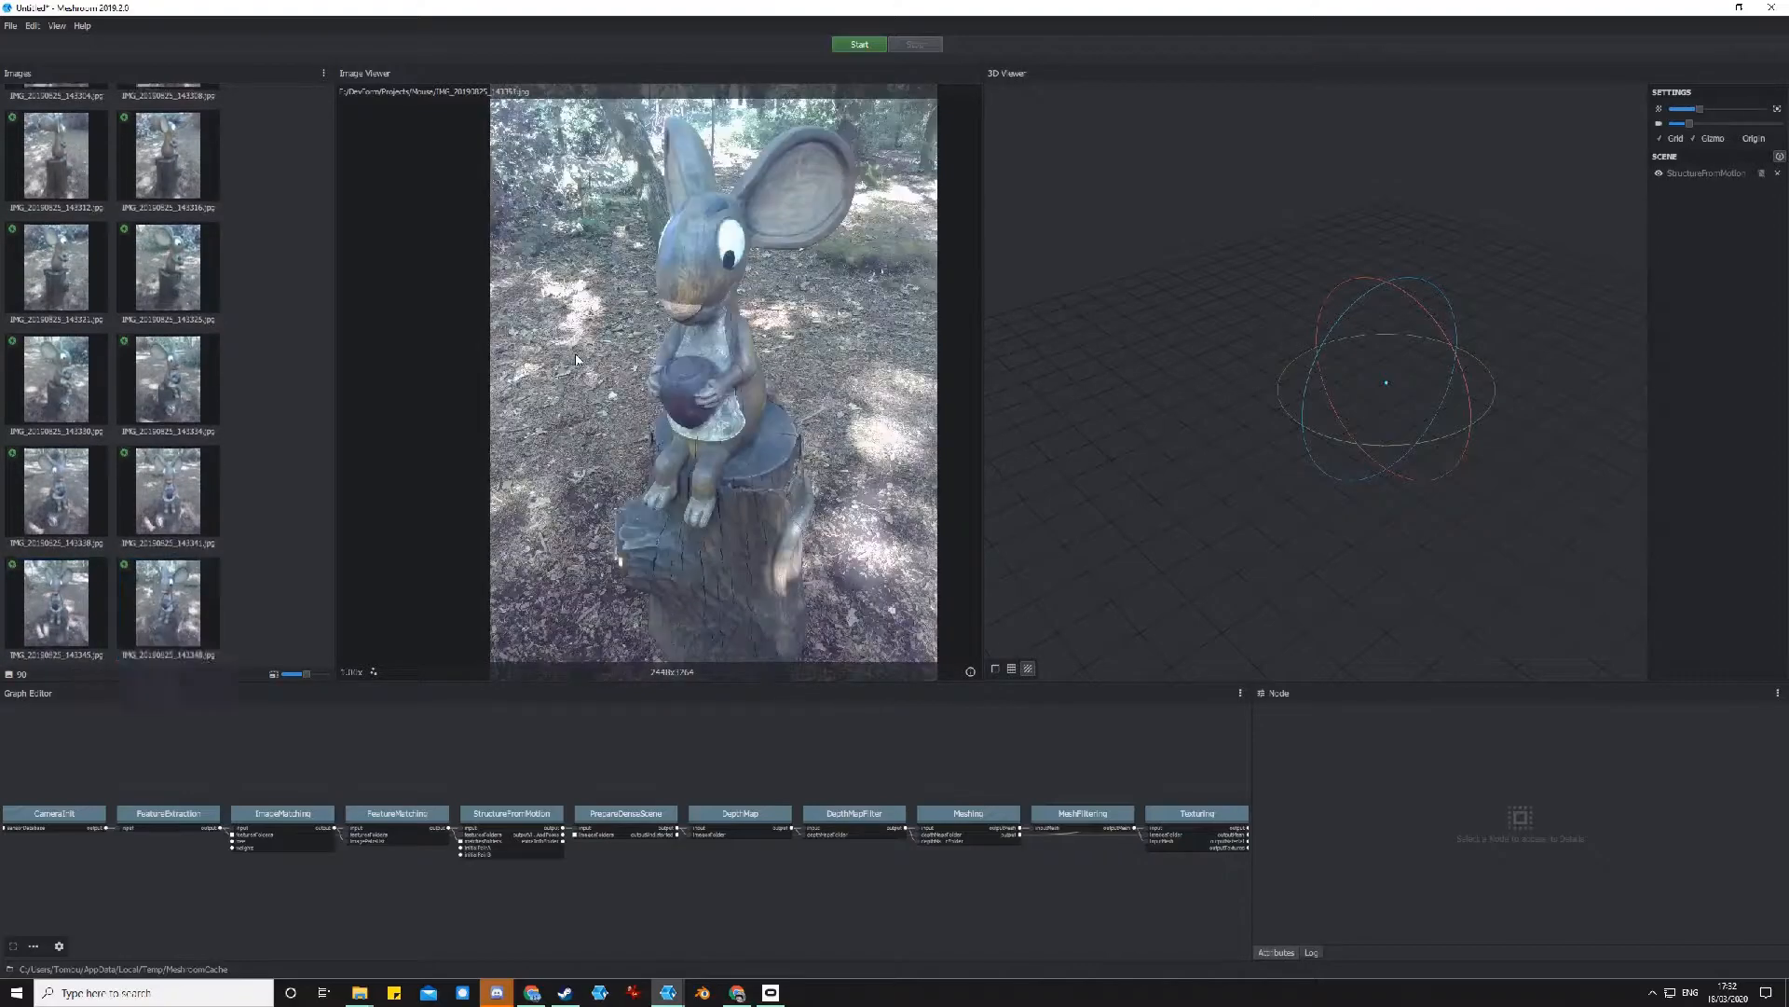
# Examine the imported close-ups of the sculpture's front, the carved knot and the tree stump.
pyautogui.press('Right')
pyautogui.press('Right')
pyautogui.press('Right')
pyautogui.press('Right')
pyautogui.press('Right')
pyautogui.press('Right')
pyautogui.press('Right')
pyautogui.press('Right')
pyautogui.press('Right')
pyautogui.press('Right')
pyautogui.press('Right')
pyautogui.press('Right')
pyautogui.press('Right')
pyautogui.press('Right')
pyautogui.press('Right')
pyautogui.press('Right')
pyautogui.press('Right')
pyautogui.press('Right')
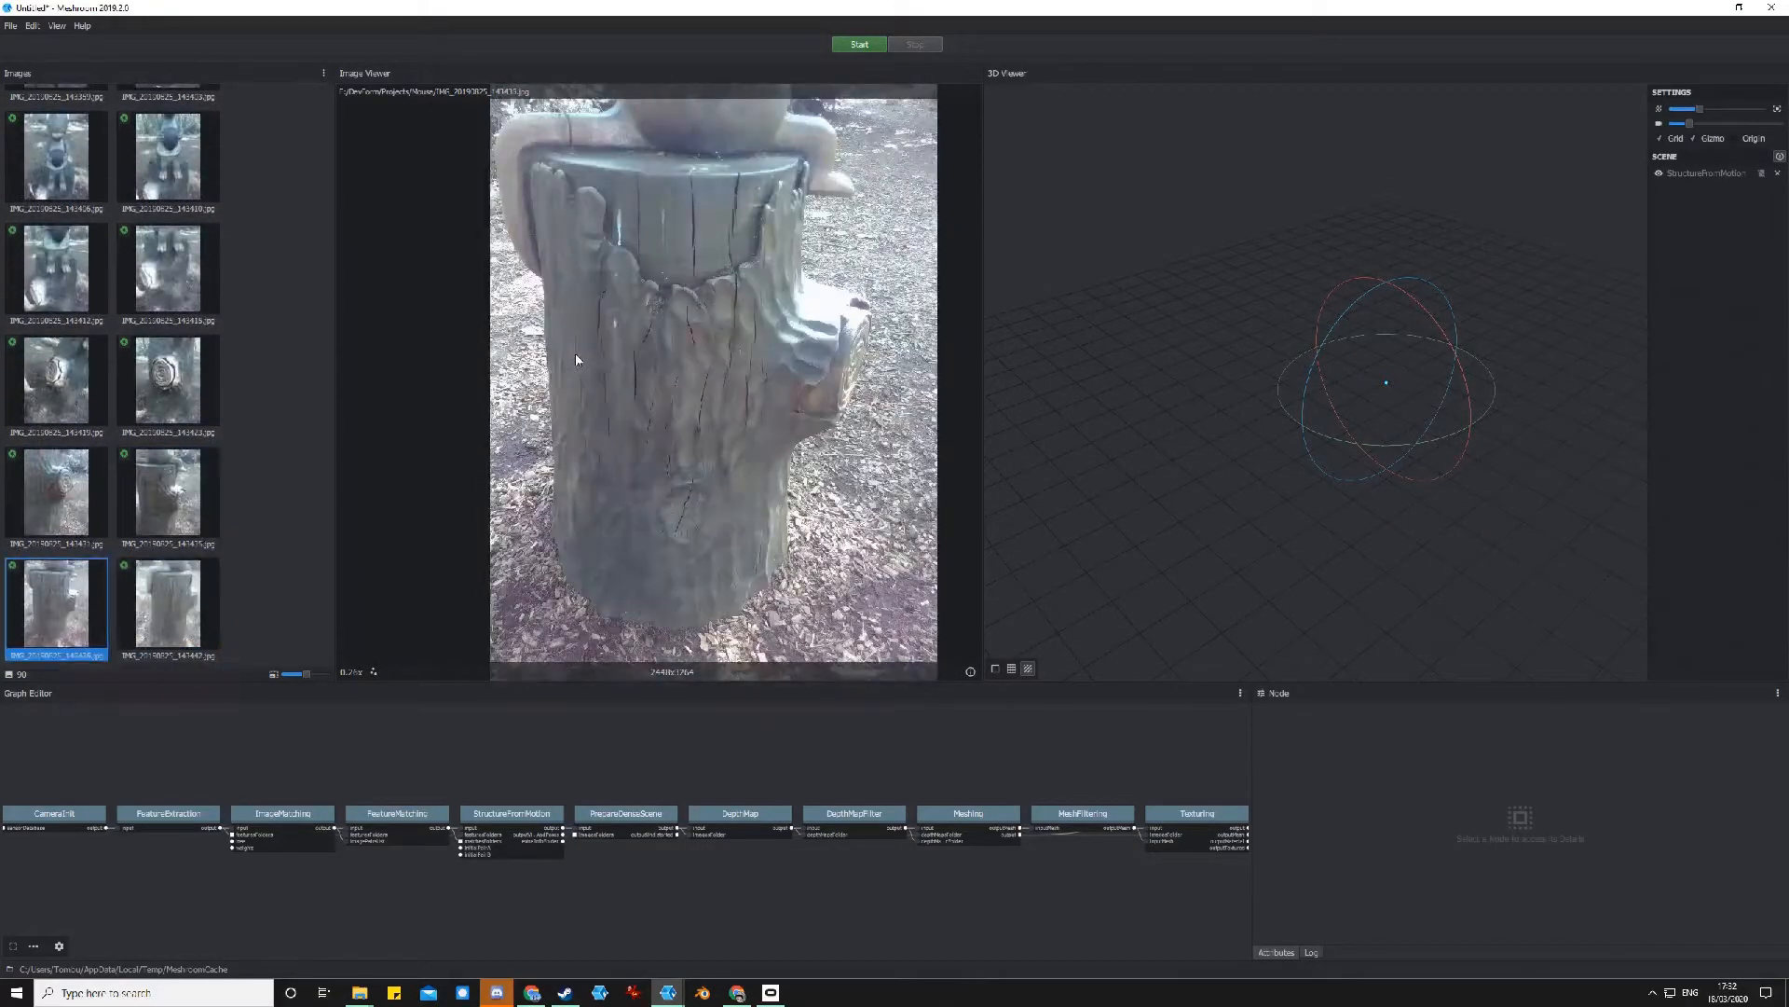
# Go through the remaining stump and body close-ups and remove the blurred photo of the stump's top beneath the mouse's body.
pyautogui.press('Right')
pyautogui.press('Right')
pyautogui.press('Right')
pyautogui.press('Right')
pyautogui.press('Right')
pyautogui.press('Right')
pyautogui.press('Right')
pyautogui.press('Right')
pyautogui.press('Right')
pyautogui.press('Right')
pyautogui.press('Right')
pyautogui.press('Right')
pyautogui.press('Right')
pyautogui.press('Right')
pyautogui.press('Right')
pyautogui.press('Right')
pyautogui.press('Right')
pyautogui.press('Right')
pyautogui.press('Right')
pyautogui.press('Right')
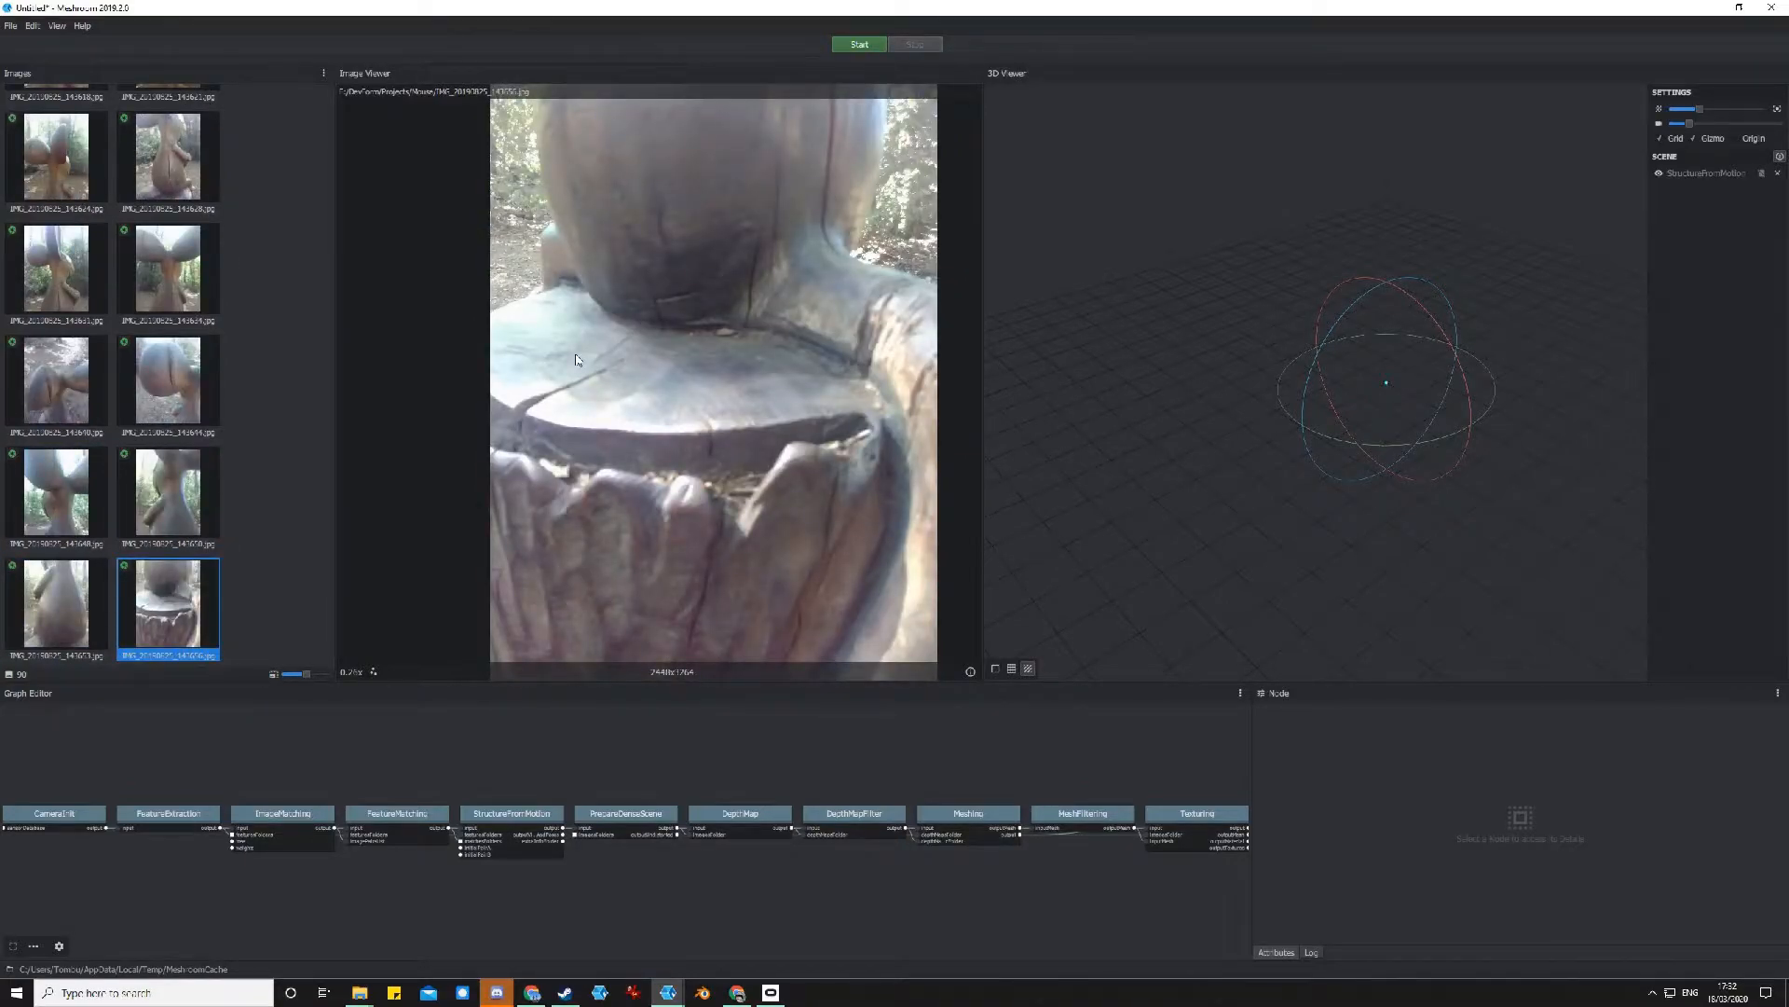
pyautogui.press('Delete')
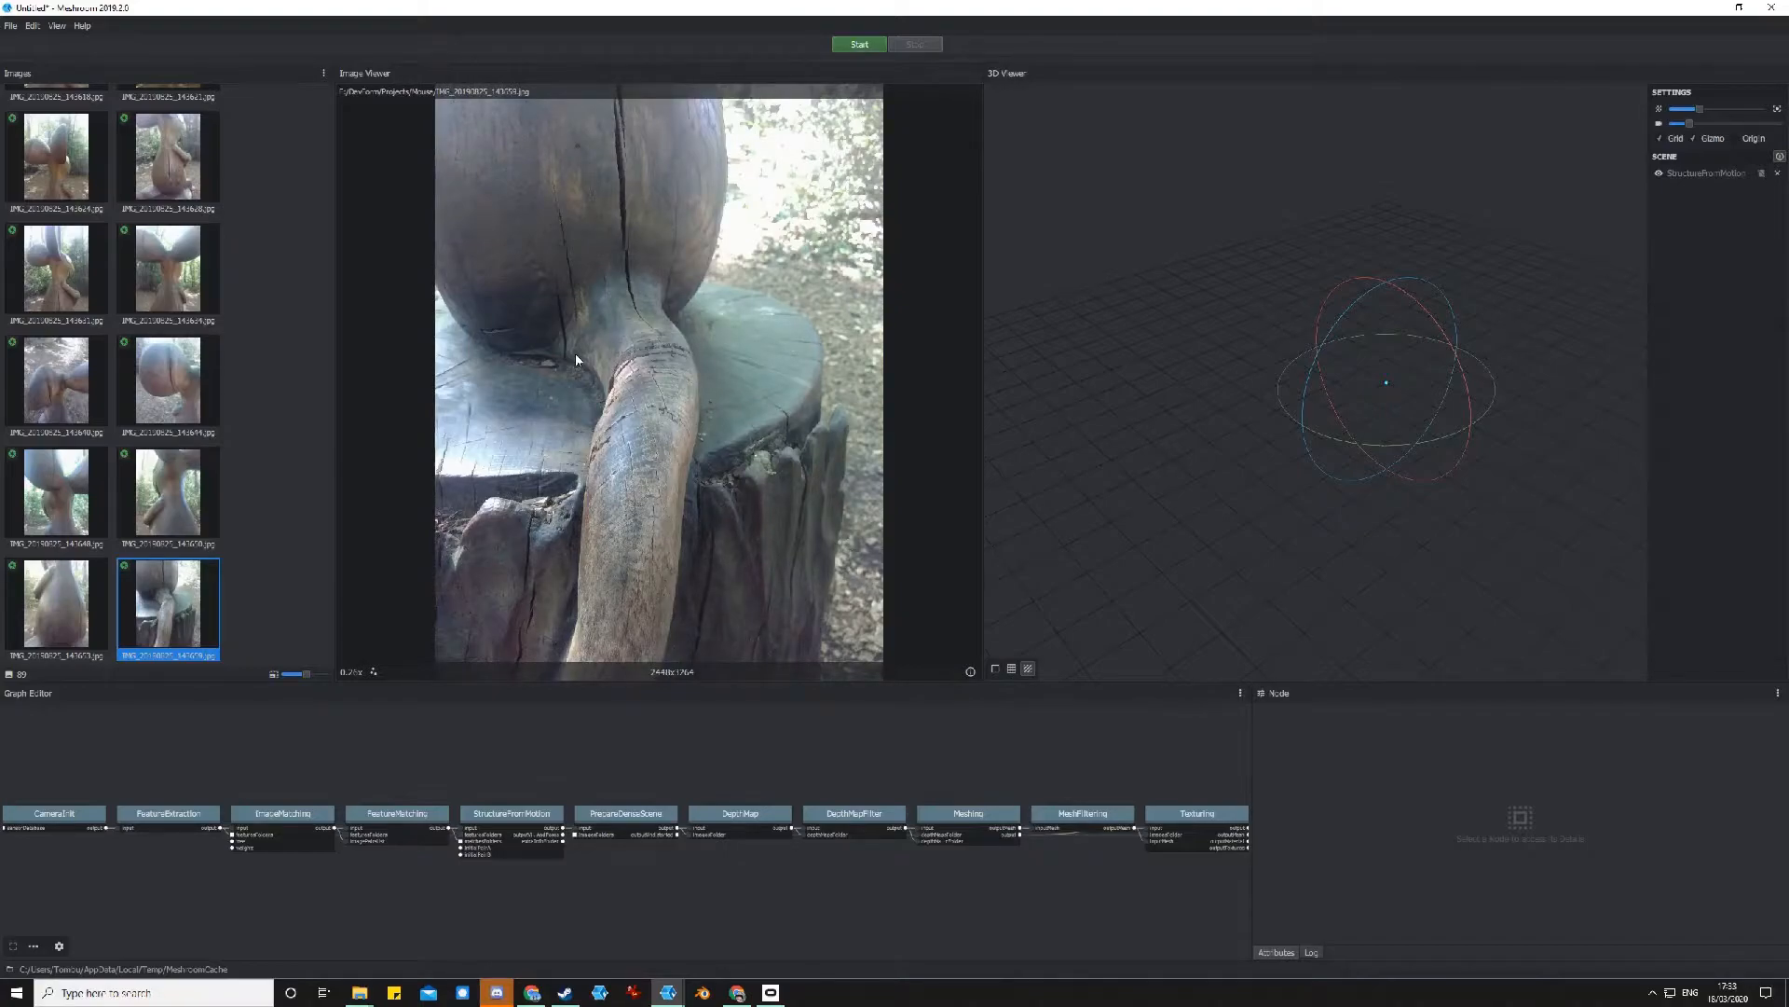
# Review the remaining tail close-up and the wide shots taken around the sculpture, through to the last photo in the list.
pyautogui.press('Right')
pyautogui.press('Right')
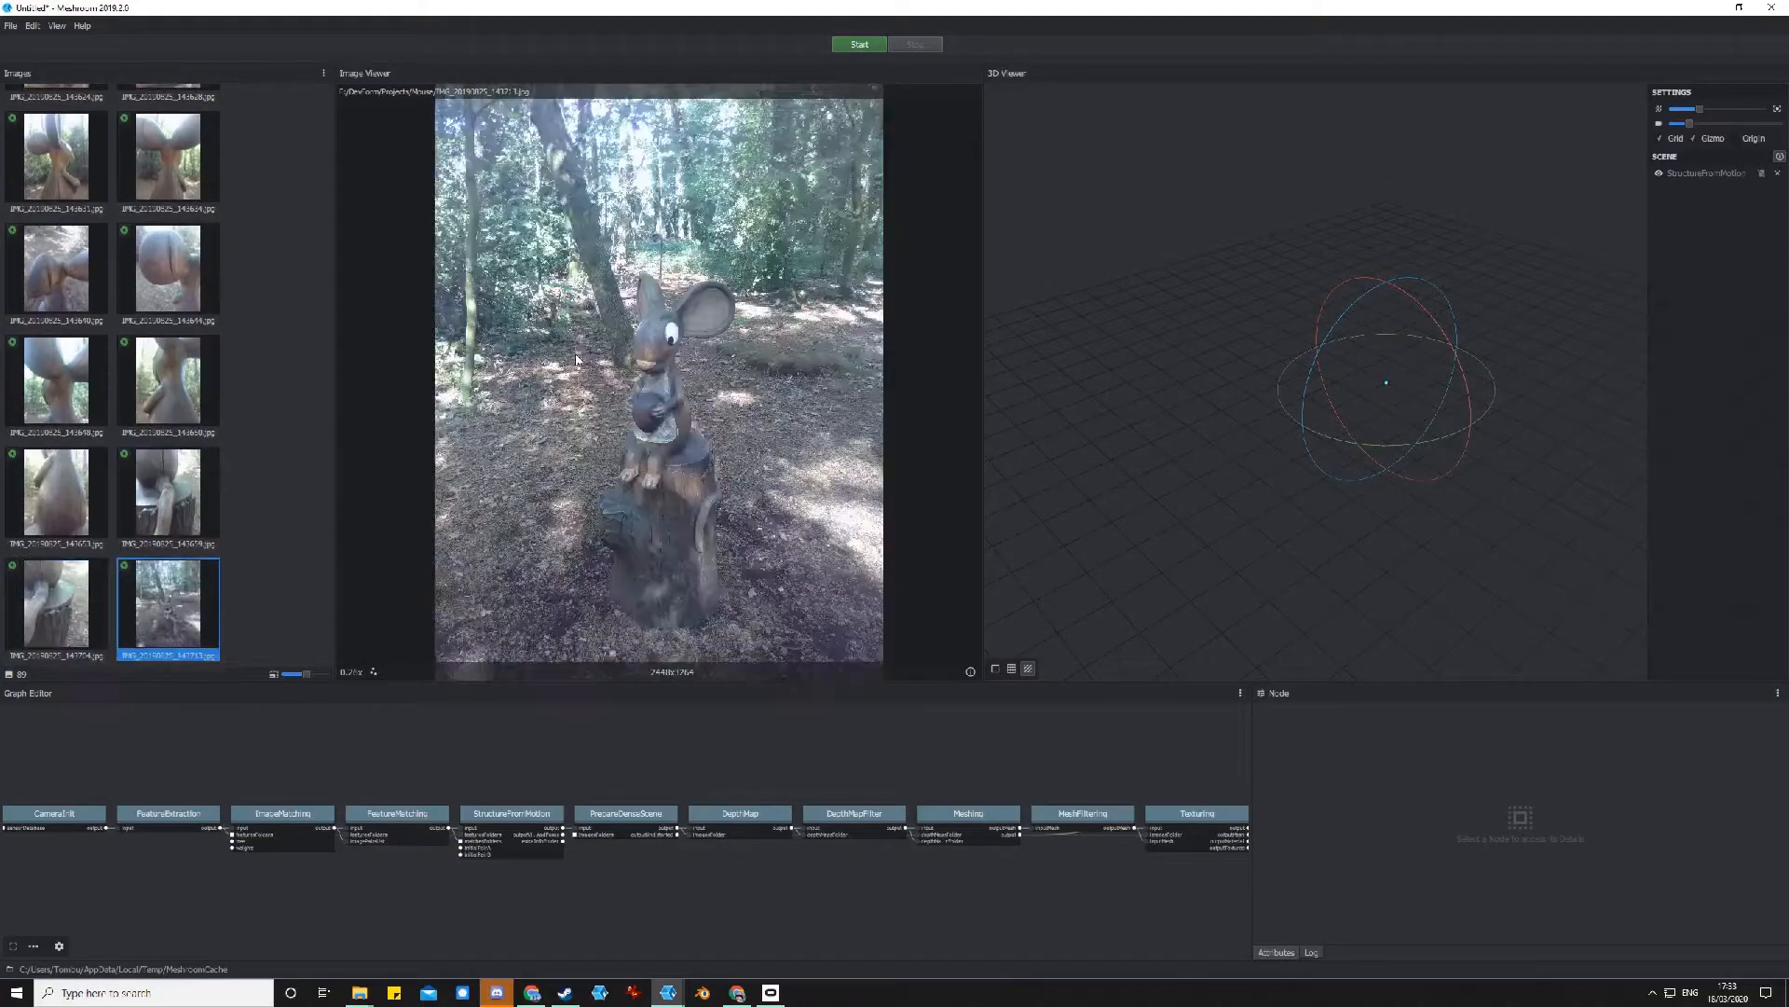
pyautogui.press('Right')
pyautogui.press('Right')
pyautogui.press('Right')
pyautogui.press('Right')
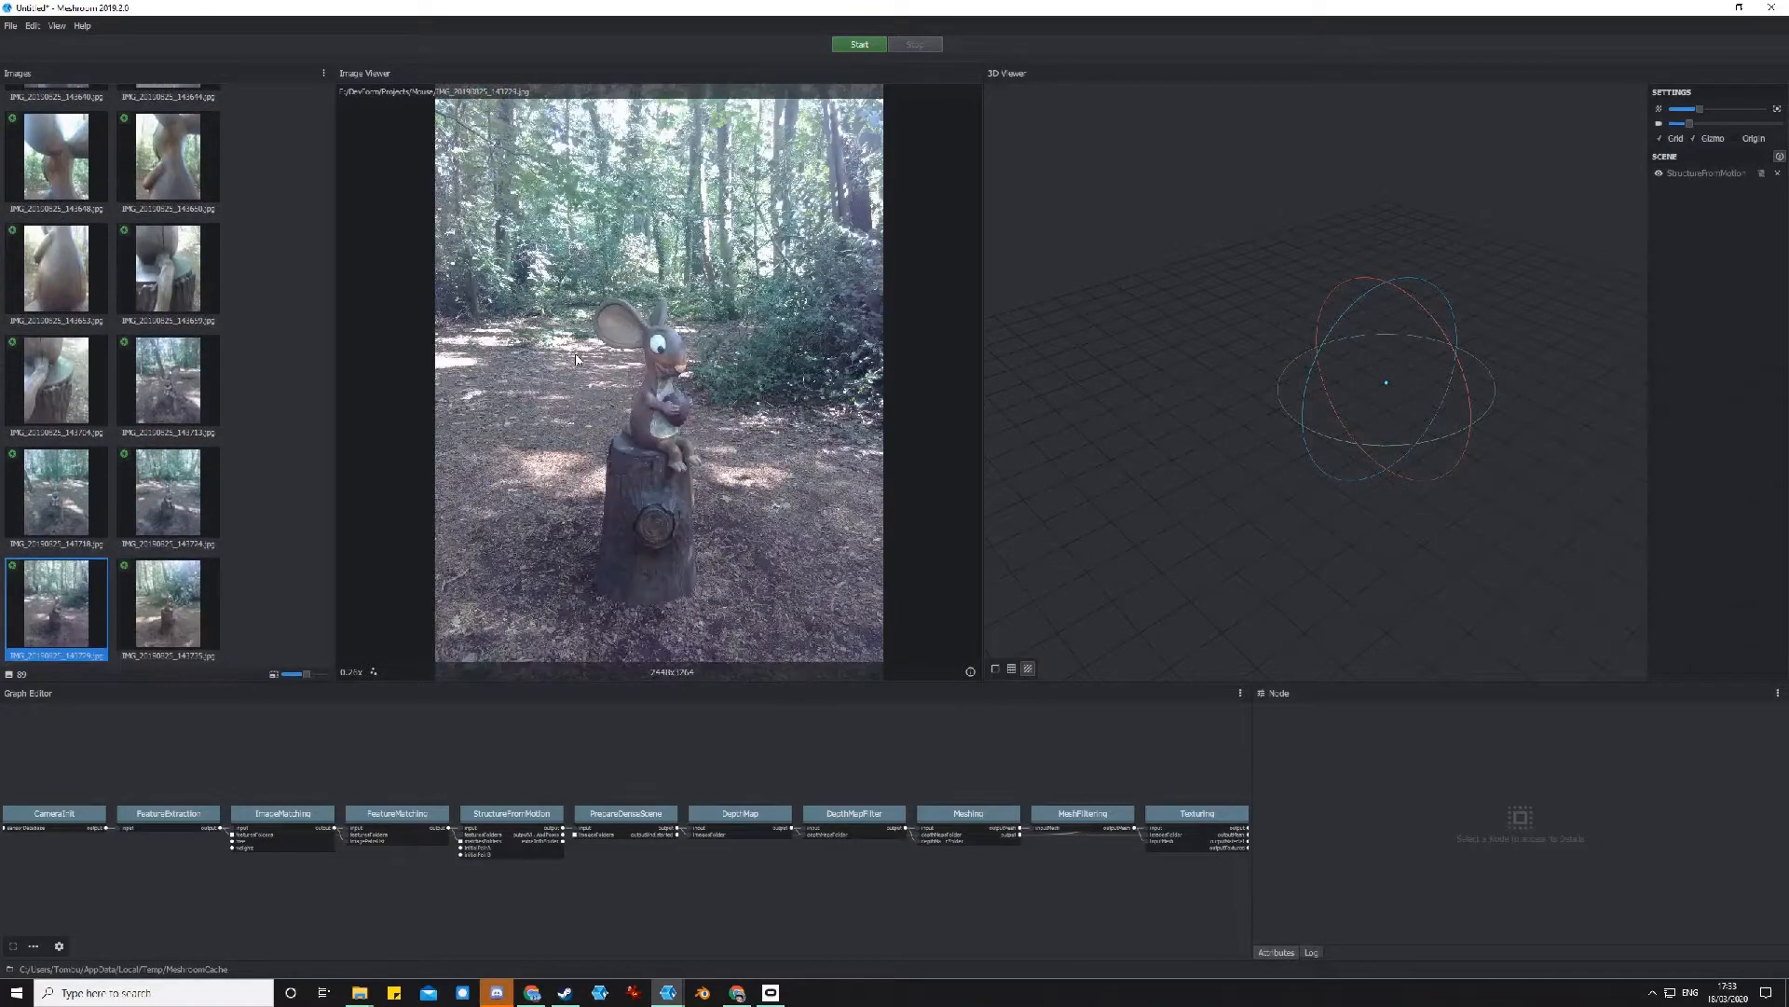
pyautogui.press('Right')
pyautogui.press('Right')
pyautogui.press('Right')
pyautogui.press('Right')
pyautogui.press('Right')
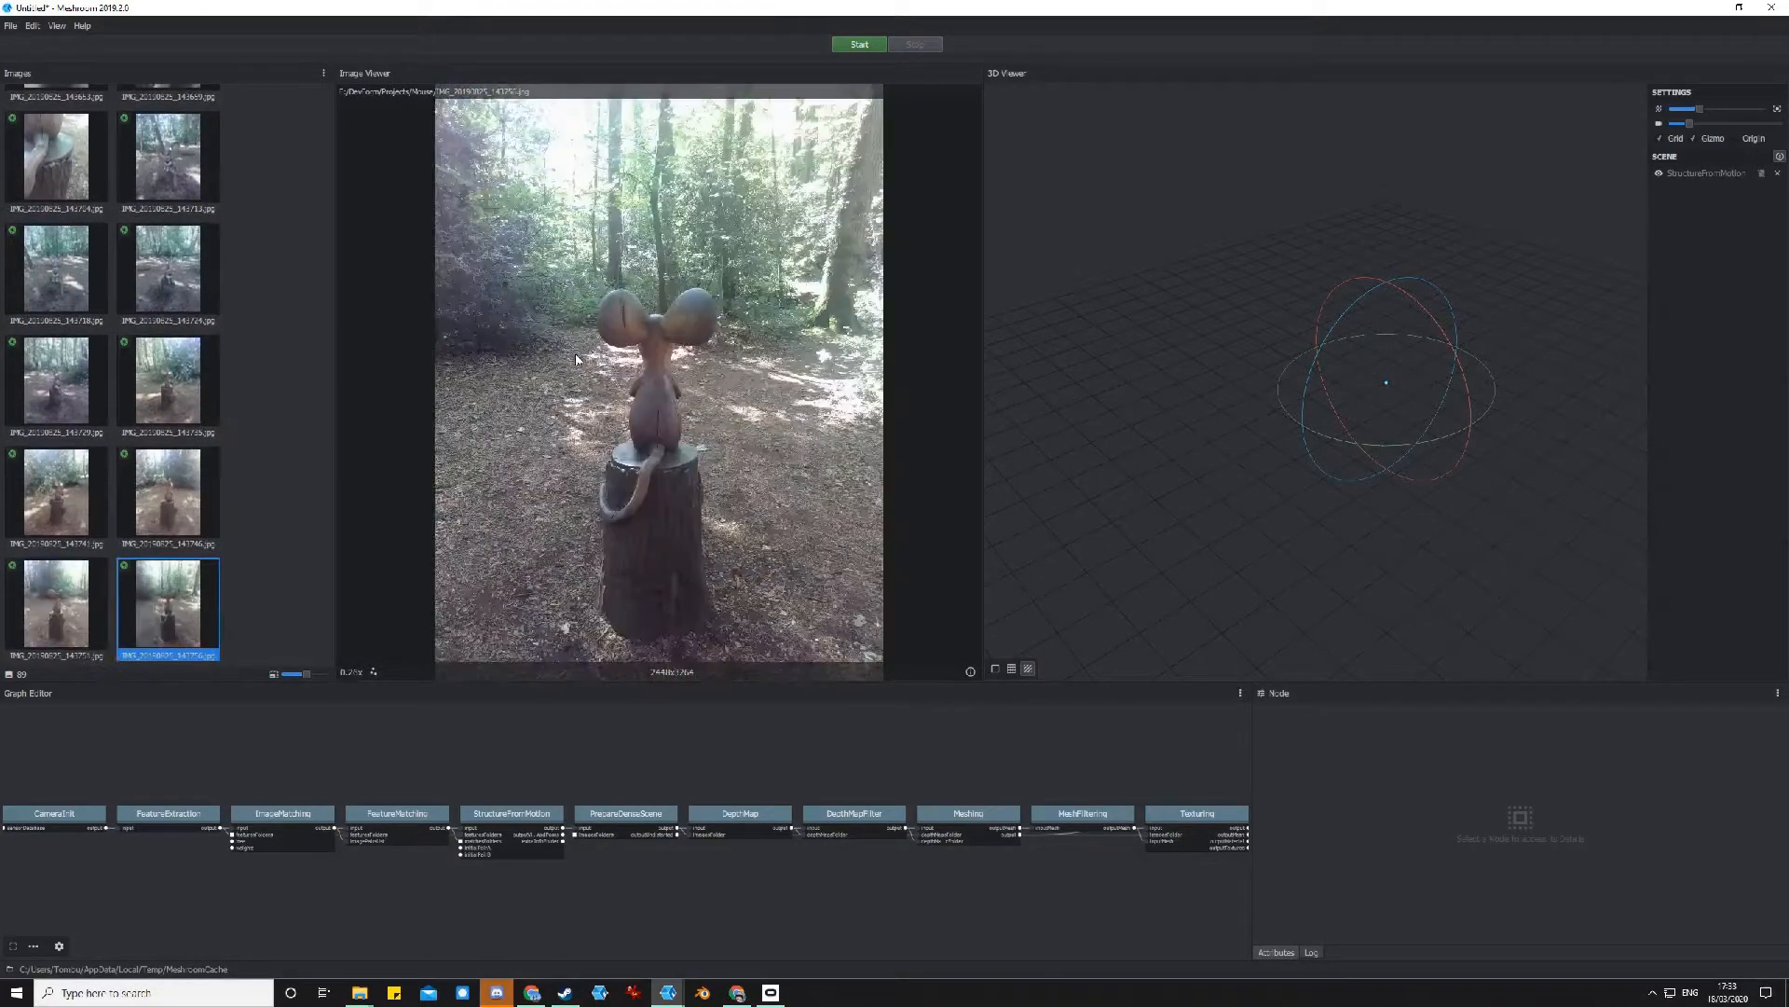
pyautogui.press('Right')
pyautogui.press('Right')
pyautogui.press('Right')
pyautogui.press('Right')
pyautogui.press('Right')
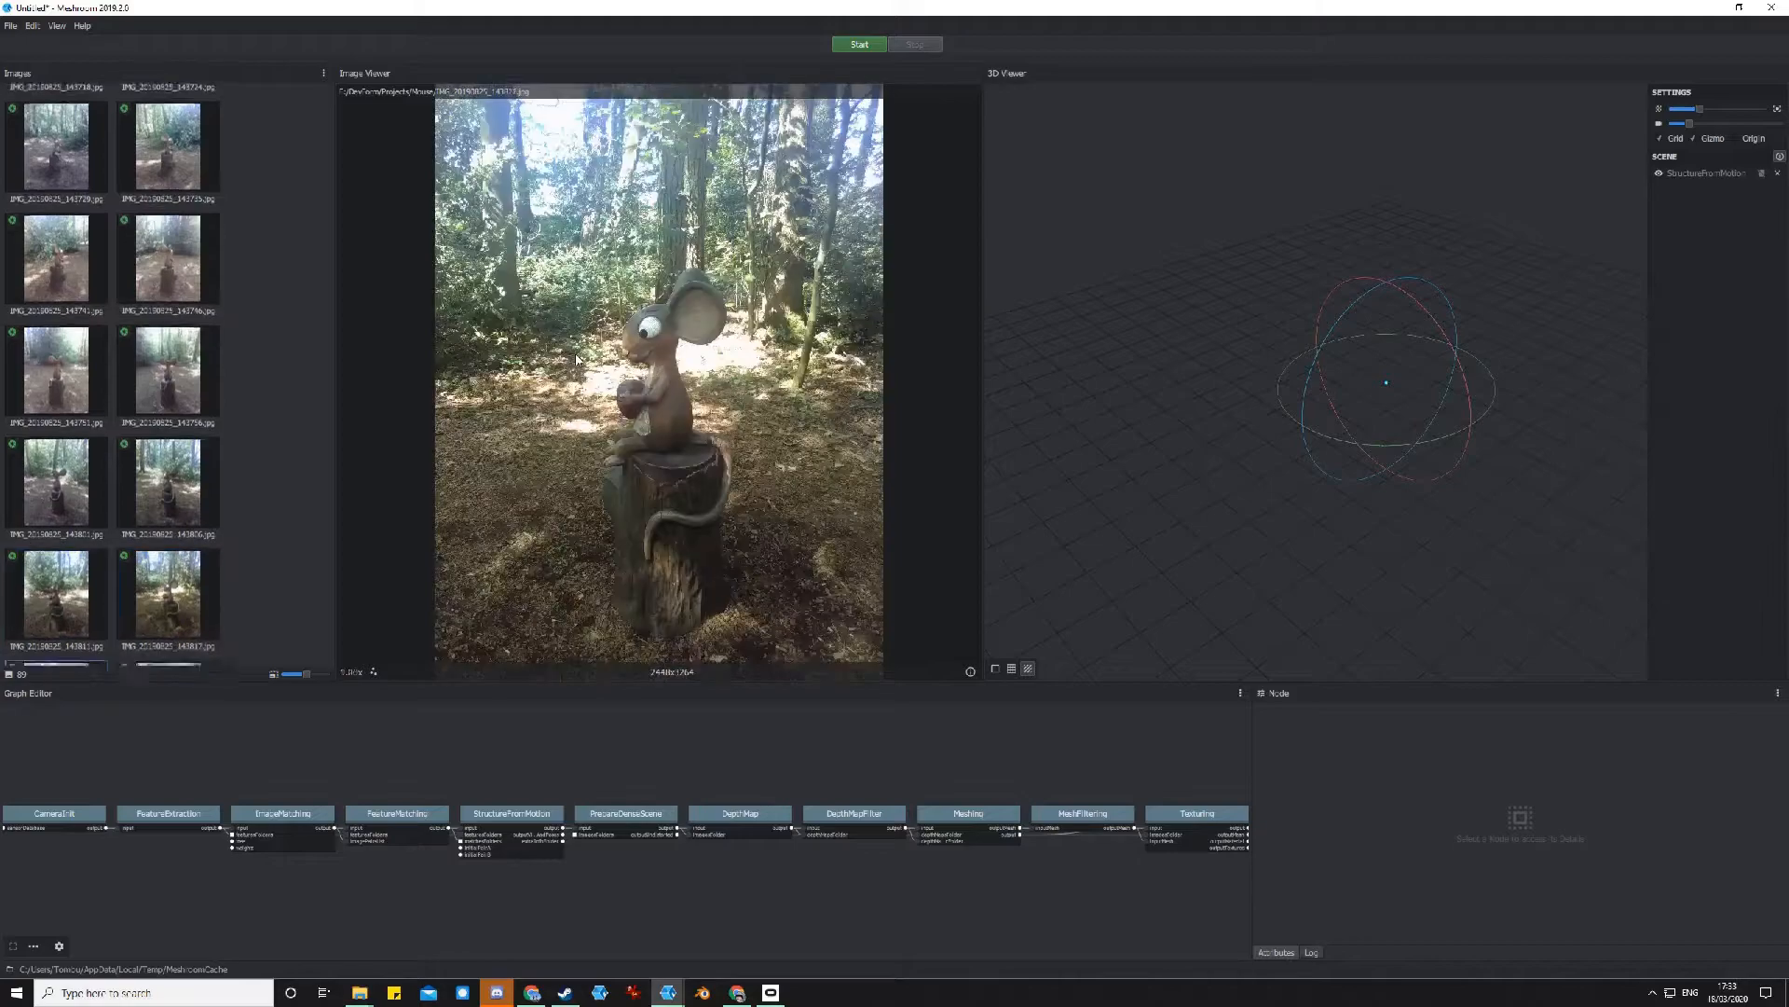
pyautogui.press('Right')
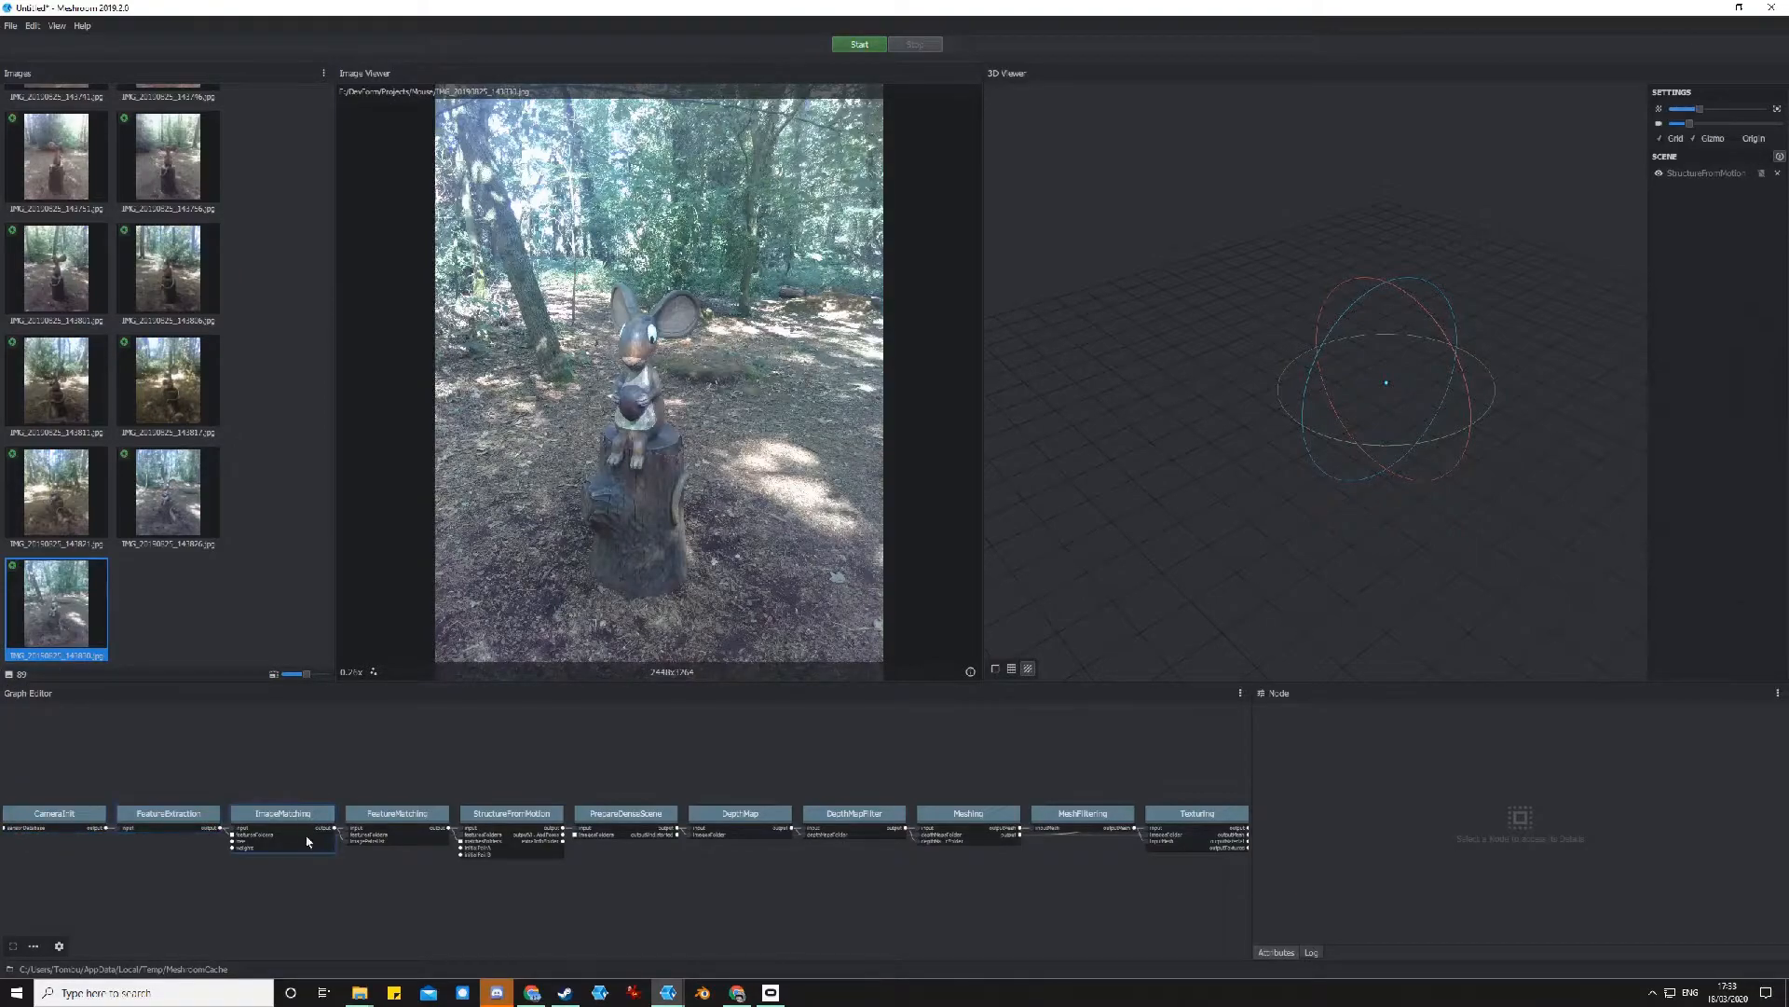
# Inspect the attributes of the pipeline nodes from CameraInit through ImageMatching, FeatureMatching and PrepareDenseScene to Texturing.
pyautogui.click(84, 815)
pyautogui.click(154, 817)
pyautogui.click(361, 825)
pyautogui.click(295, 835)
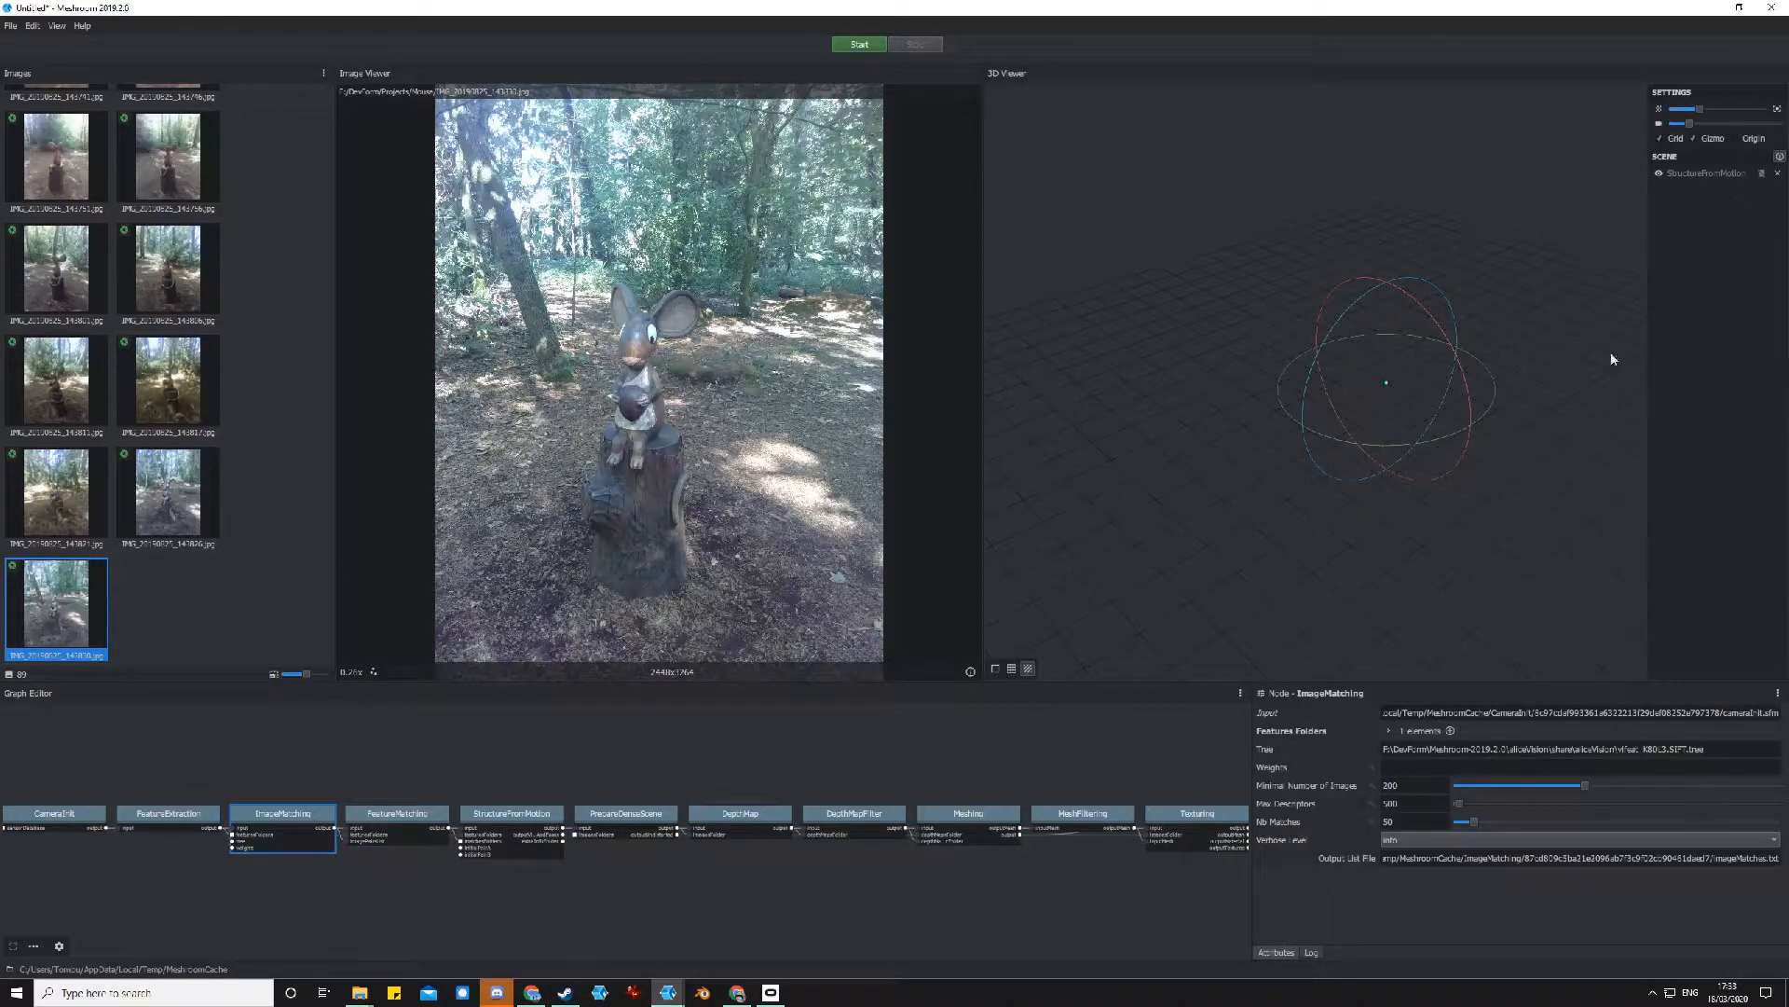
pyautogui.click(424, 829)
pyautogui.click(512, 835)
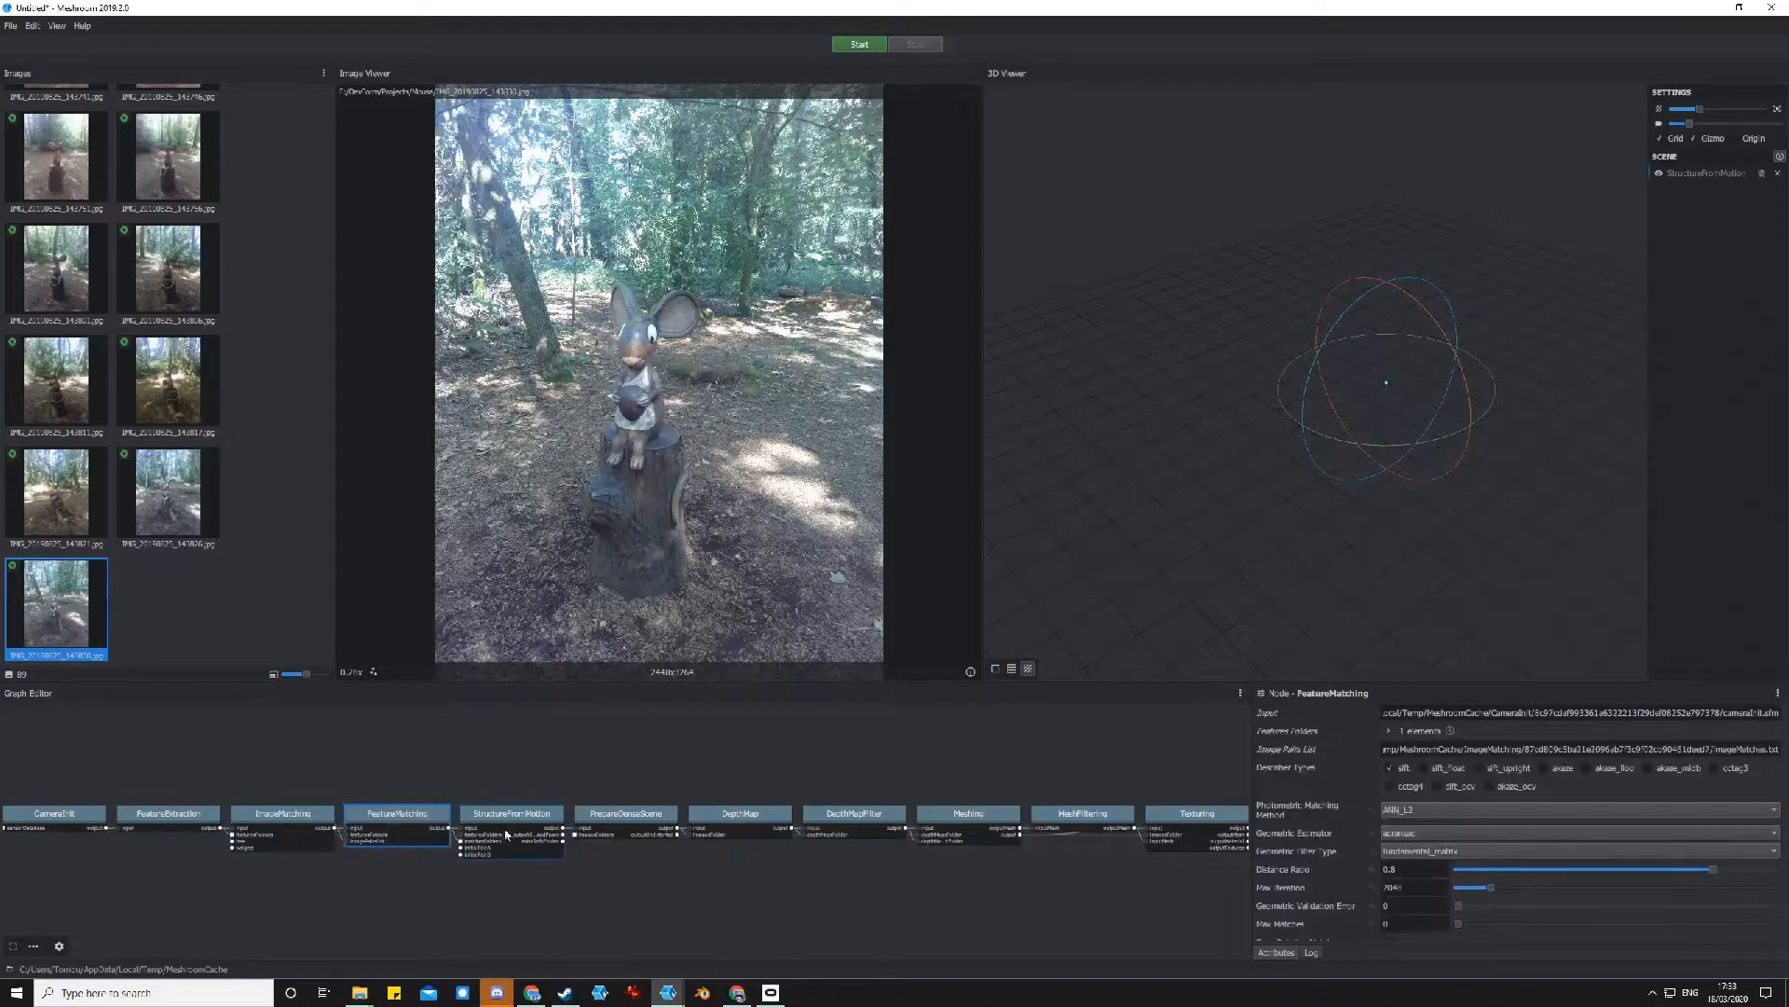
pyautogui.click(637, 835)
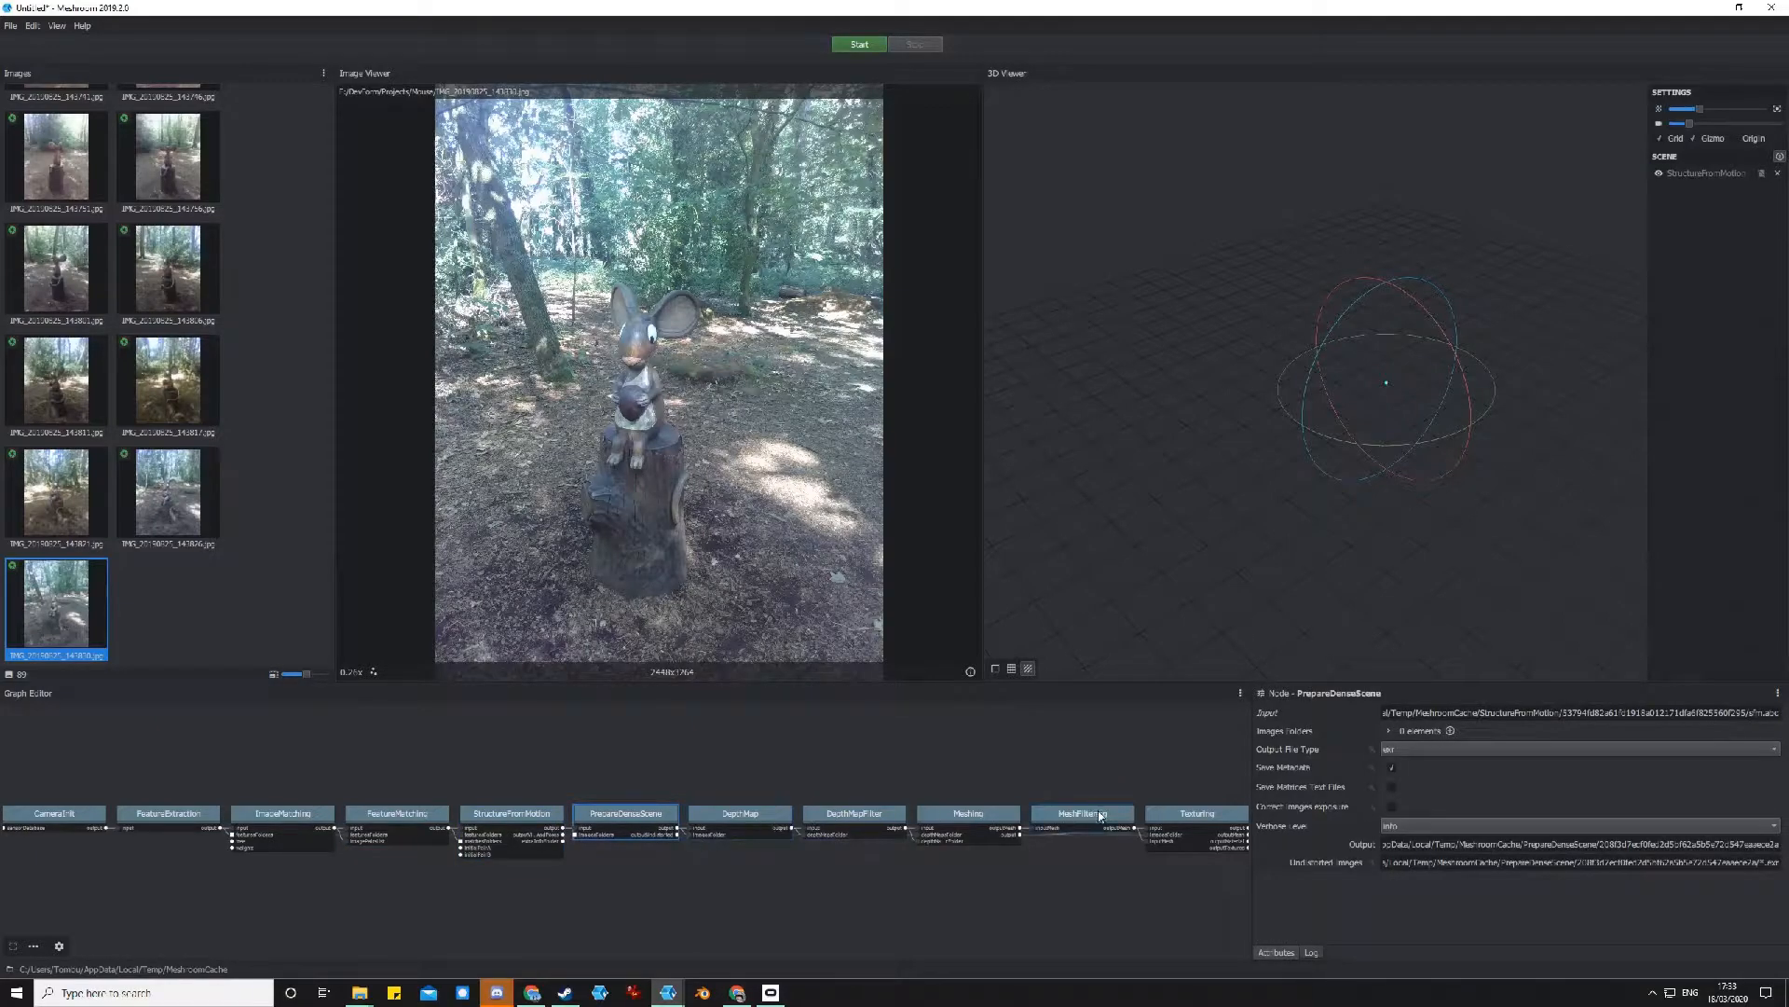
pyautogui.click(1172, 816)
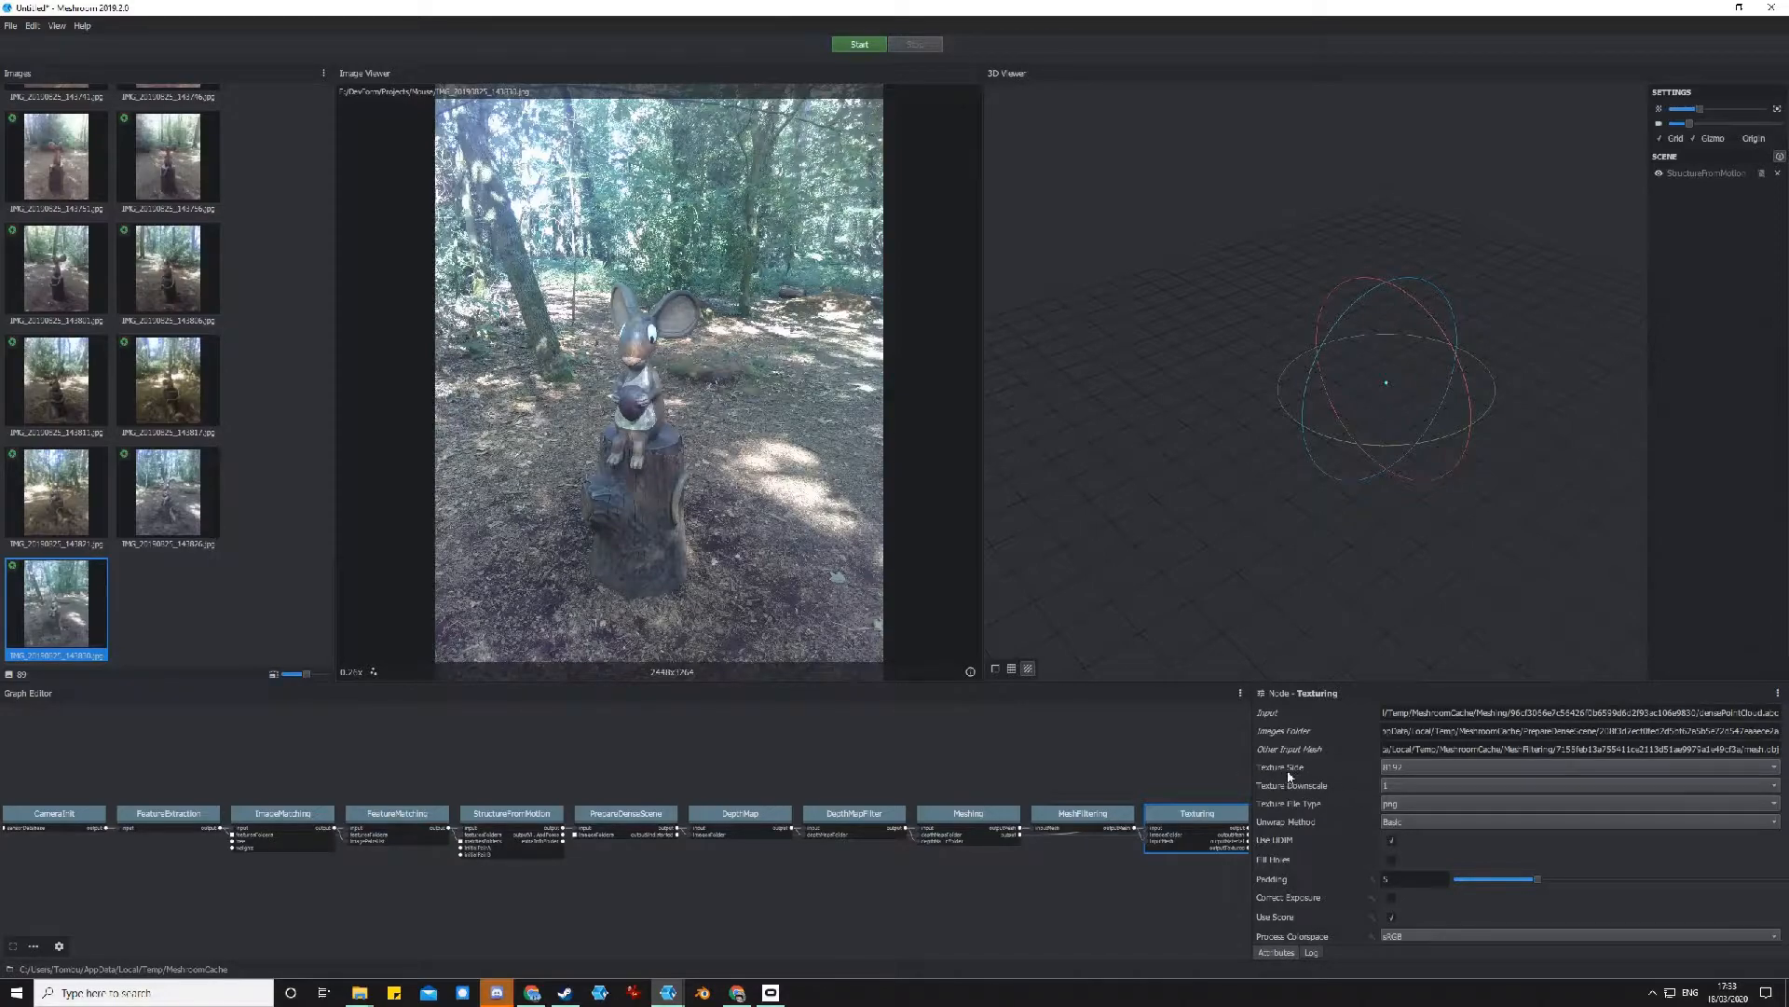
# Set the Texturing node's texture size to 4096.
pyautogui.click(1408, 768)
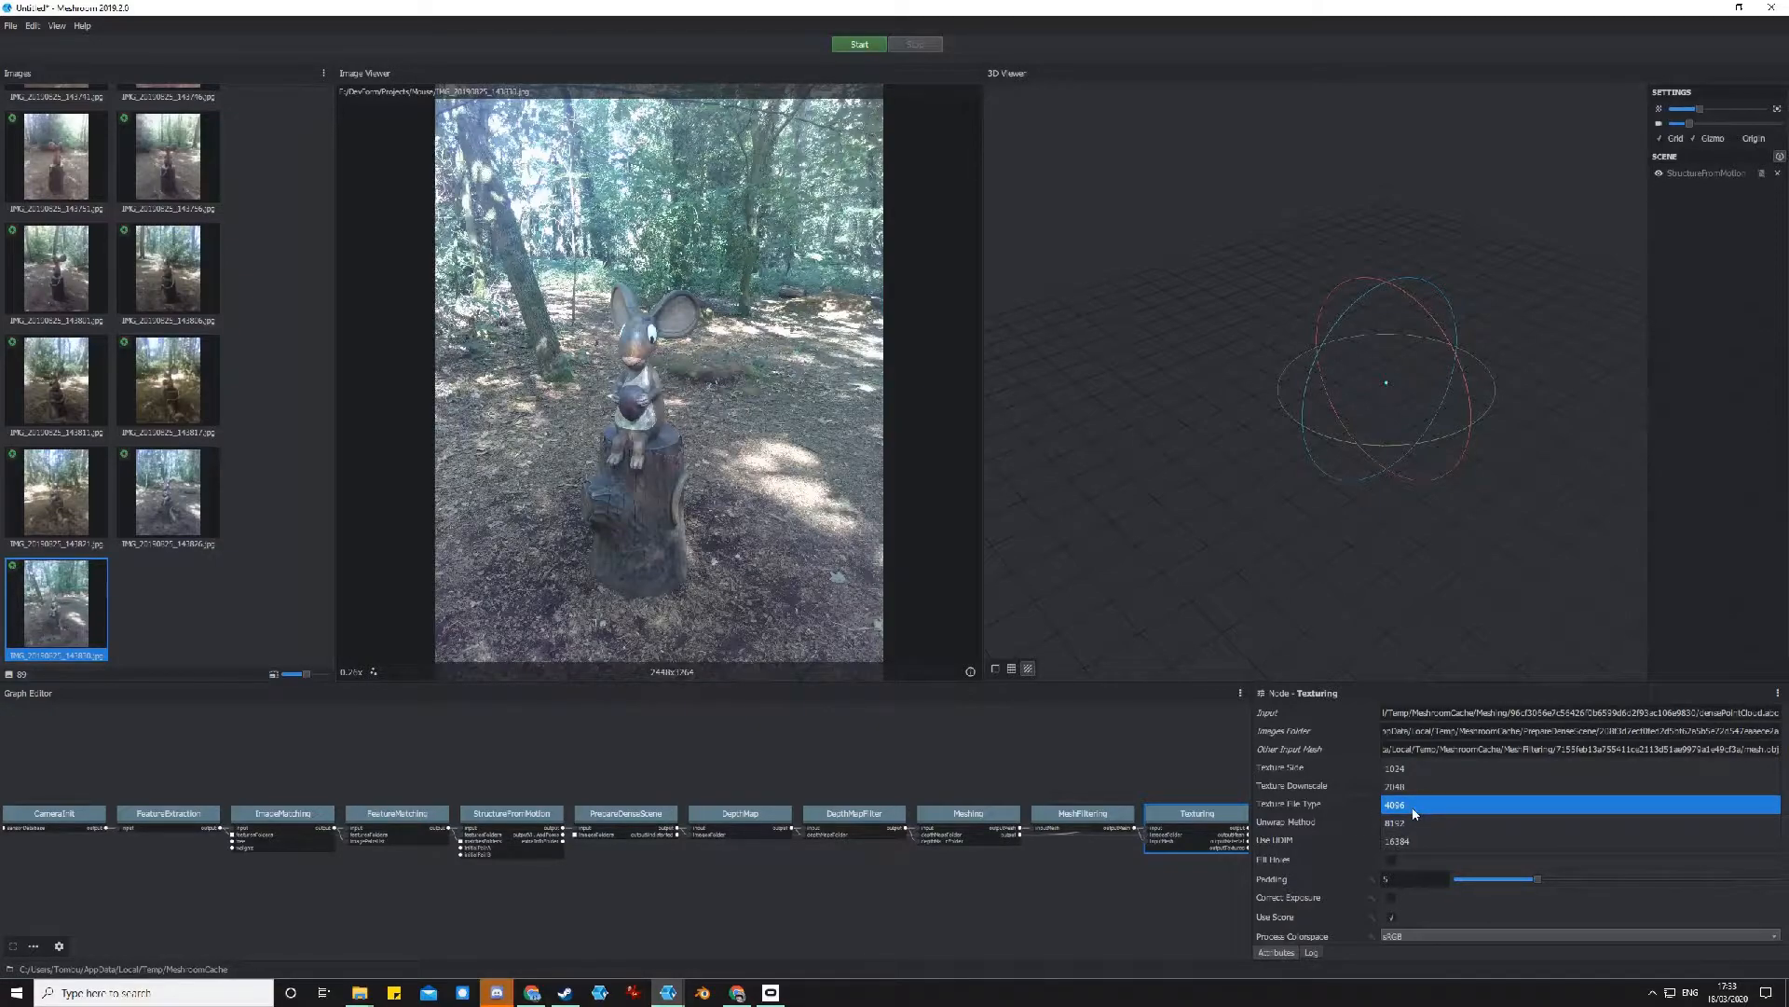
pyautogui.click(1414, 807)
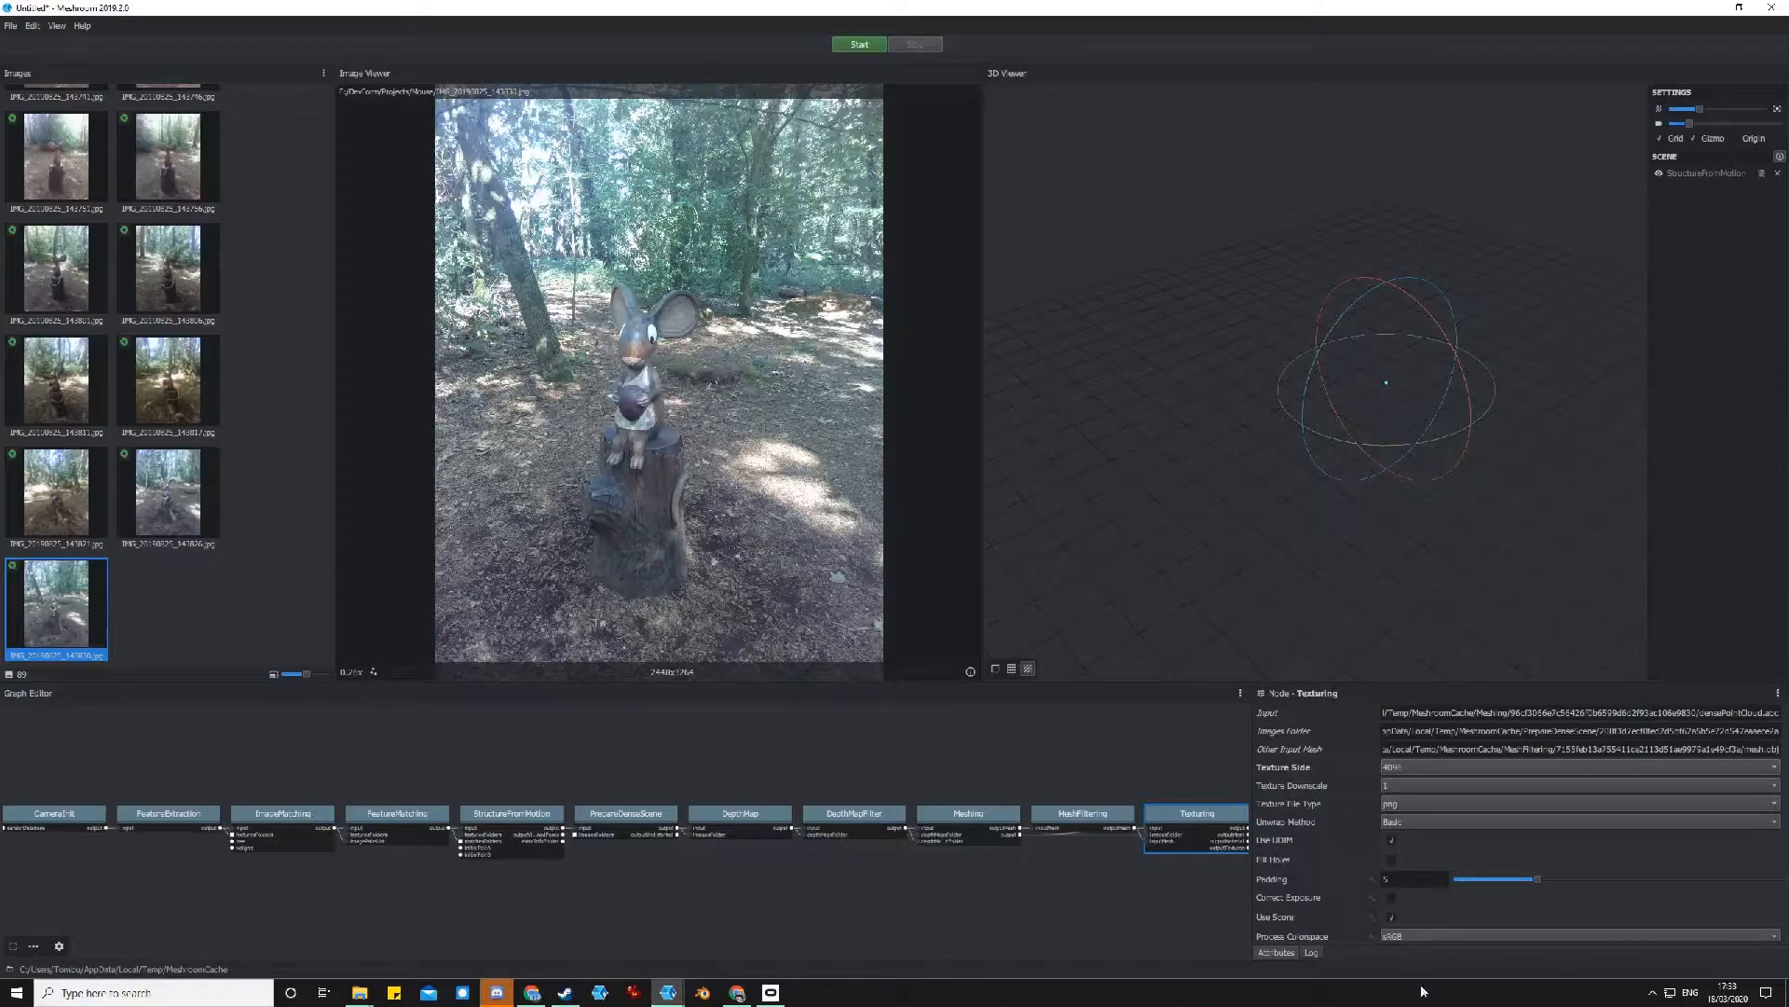
# Save the project as Mouse in the Mouse project folder and start the reconstruction.
pyautogui.click(859, 44)
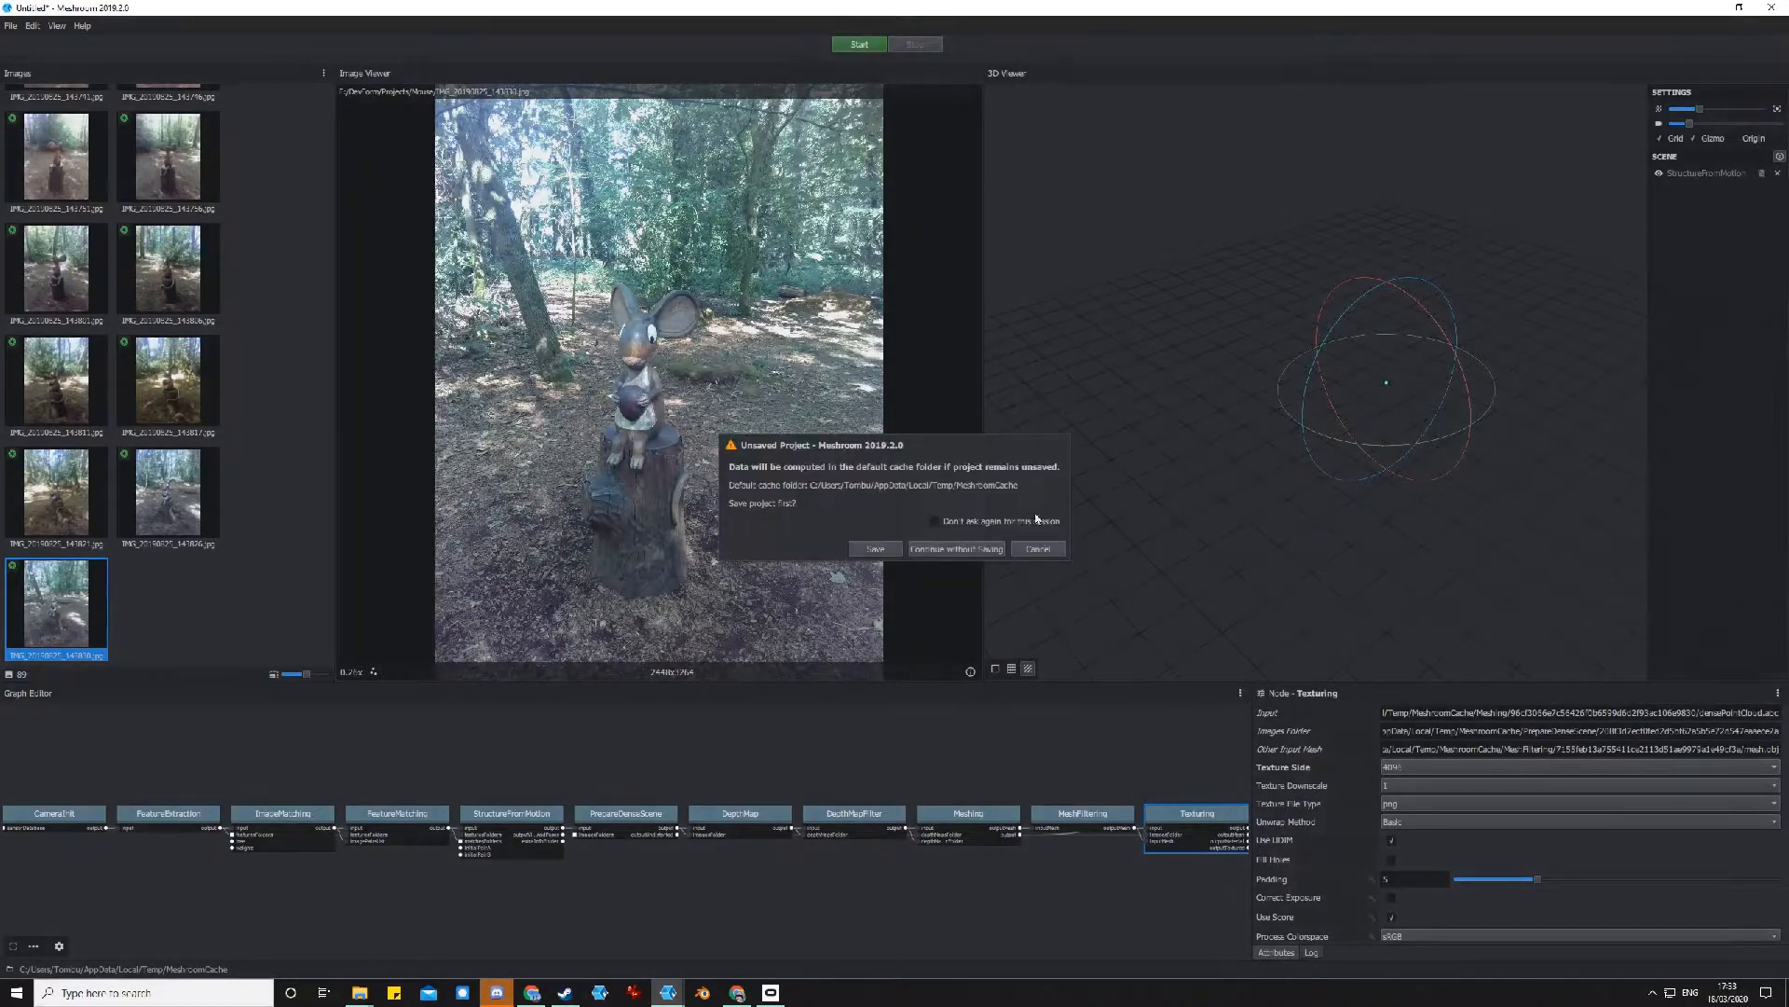
pyautogui.click(874, 549)
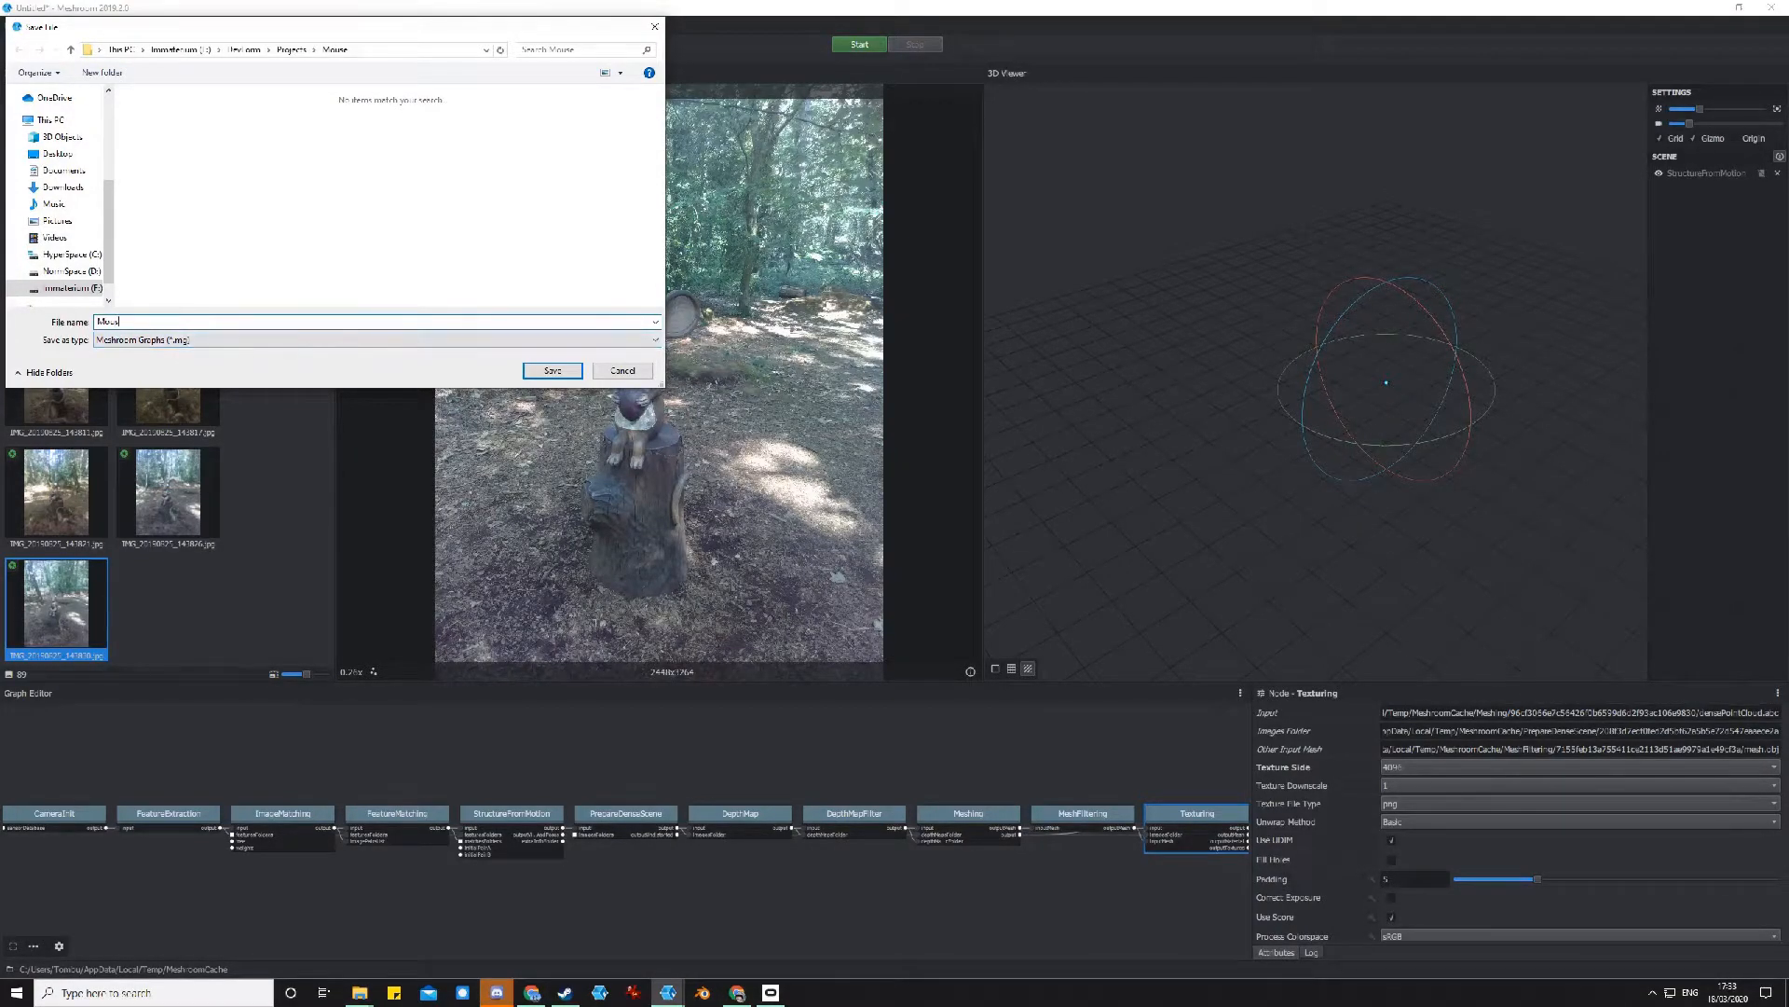
pyautogui.click(557, 372)
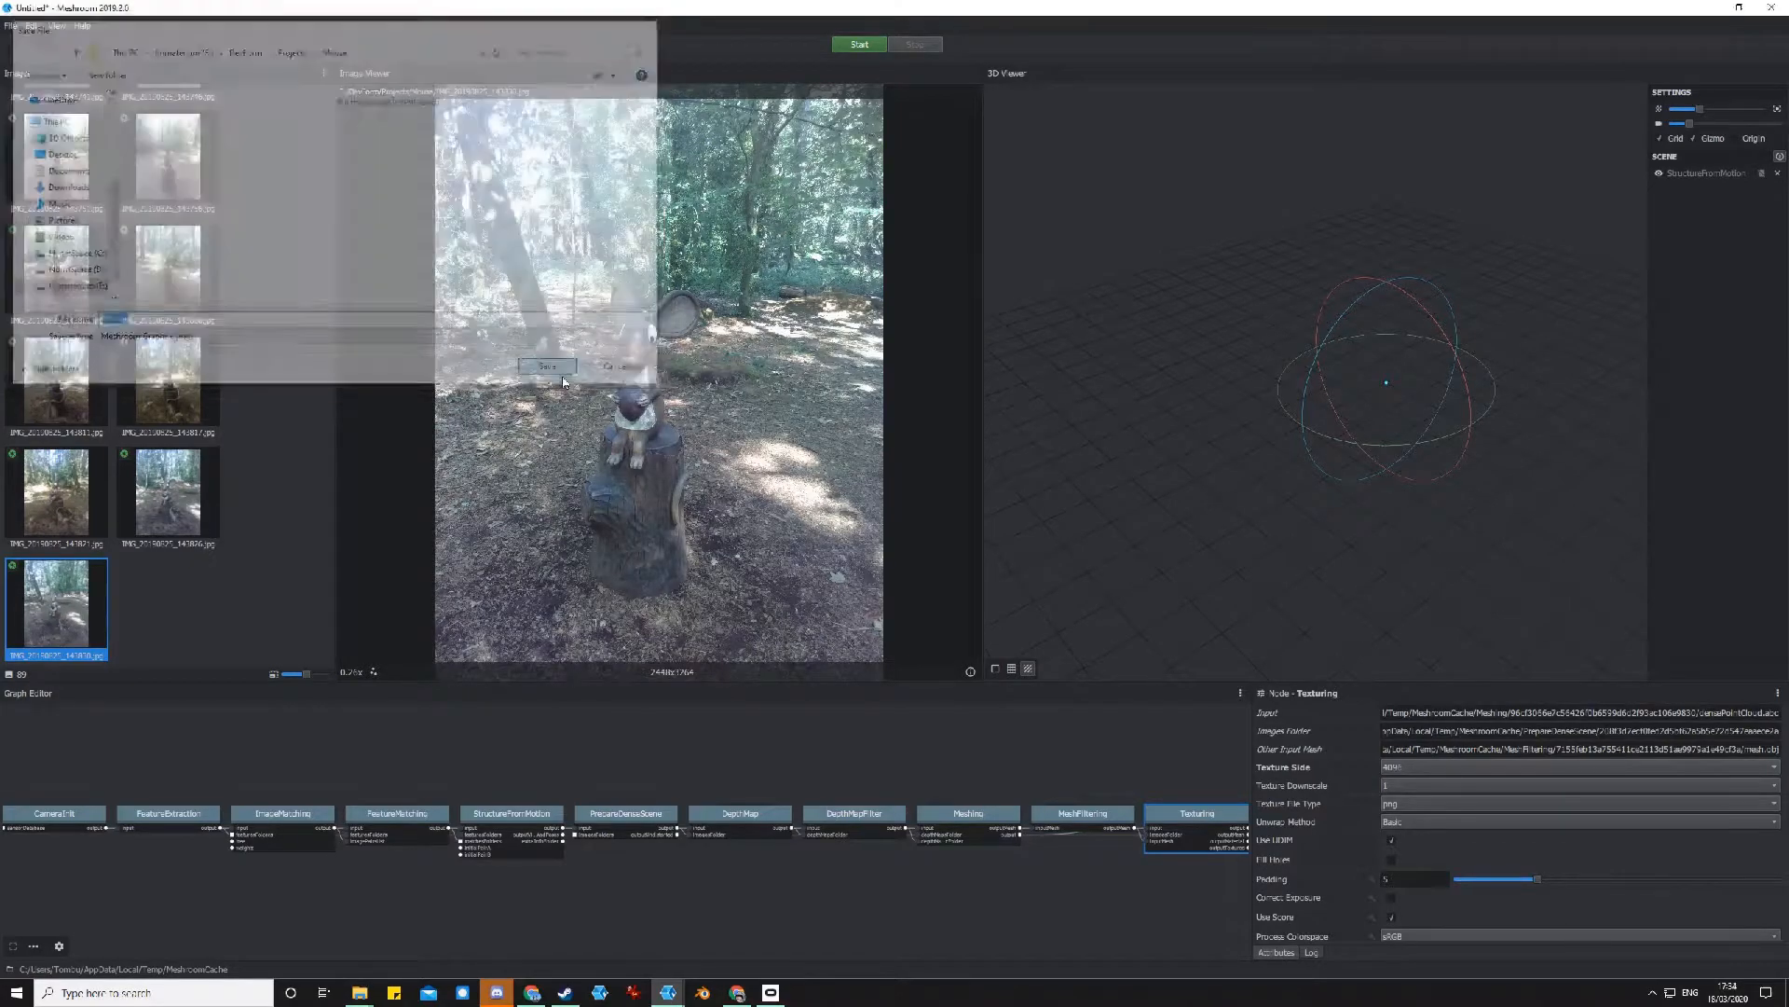
pyautogui.click(860, 48)
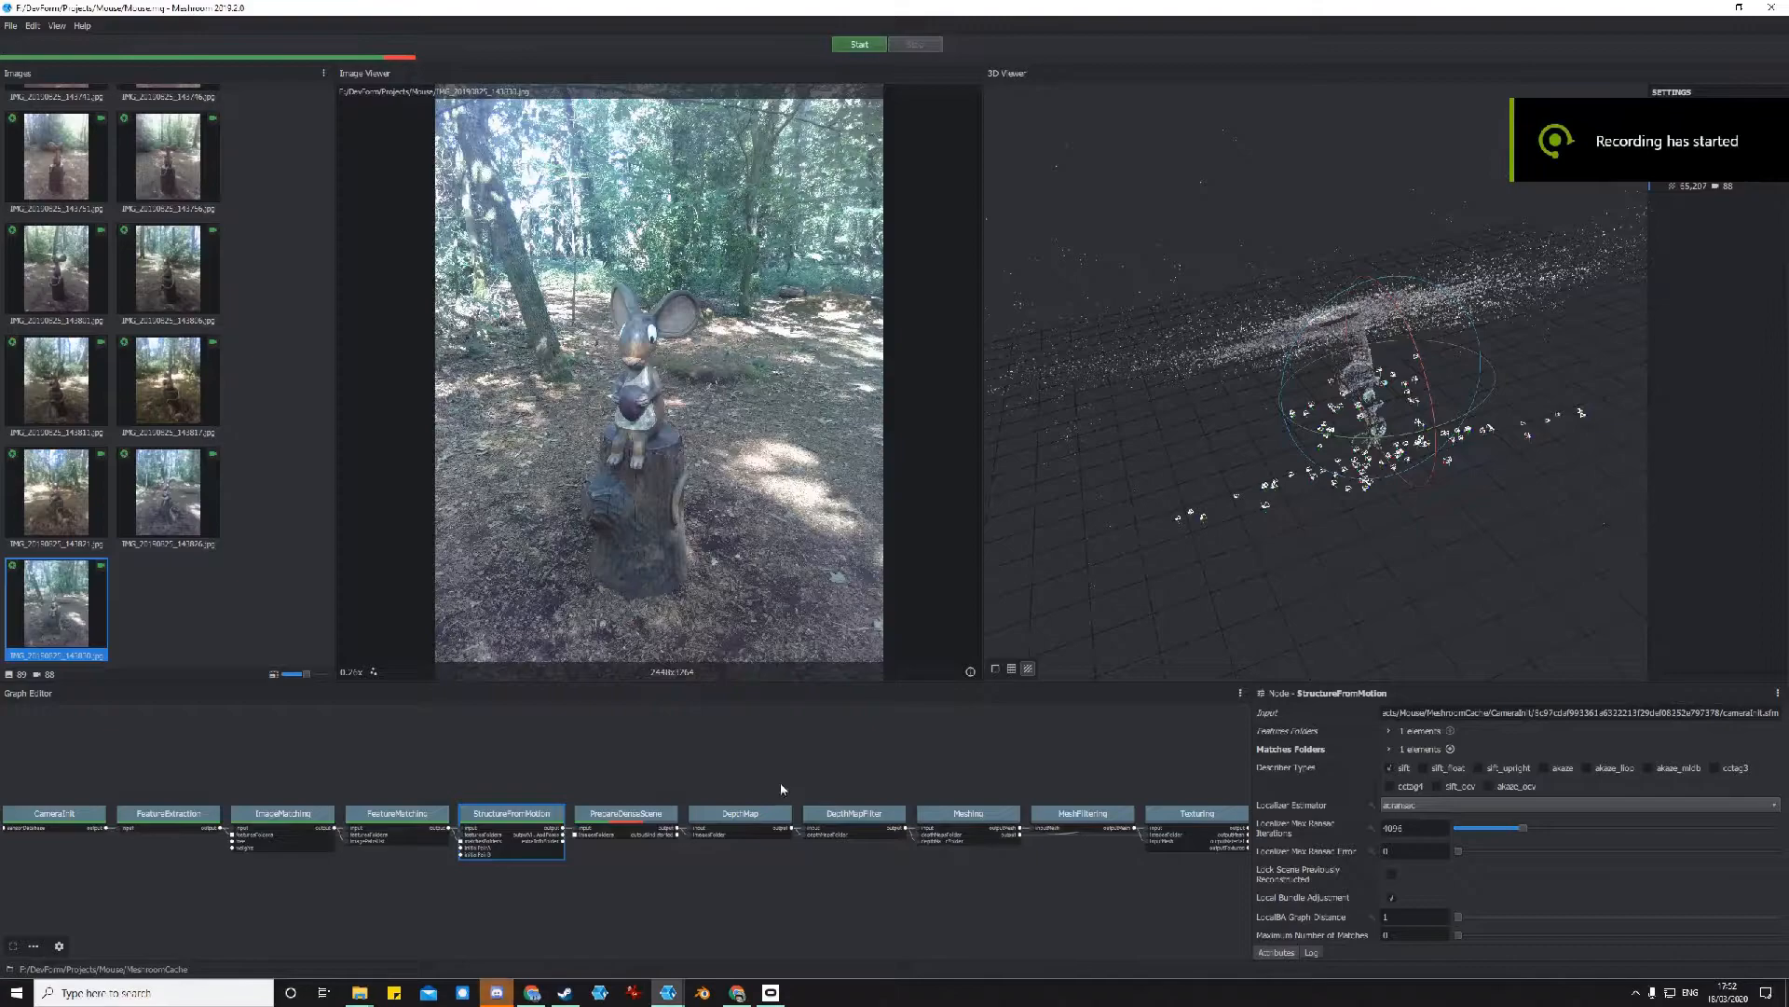
# Check the photo list for images whose cameras were not reconstructed and open the flagged close-up of the mouse's back.
pyautogui.moveTo(1446, 583); pyautogui.dragTo(1434, 545)
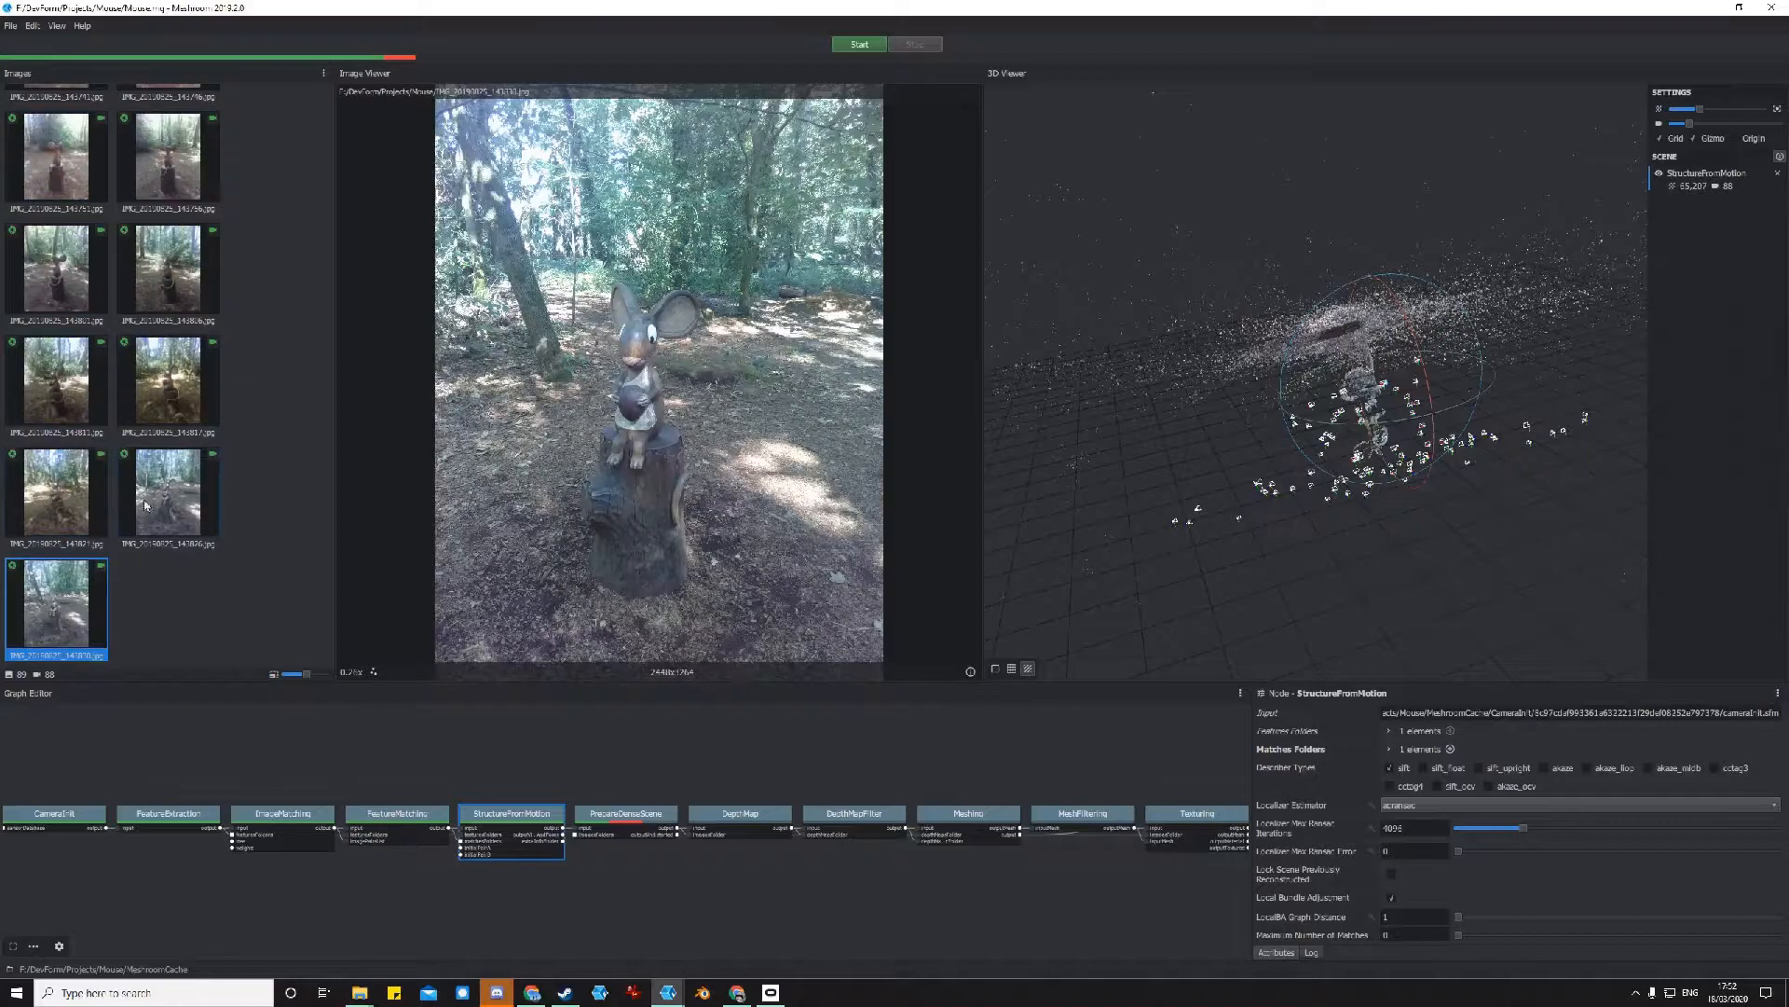
pyautogui.scroll(6, 207, 517)
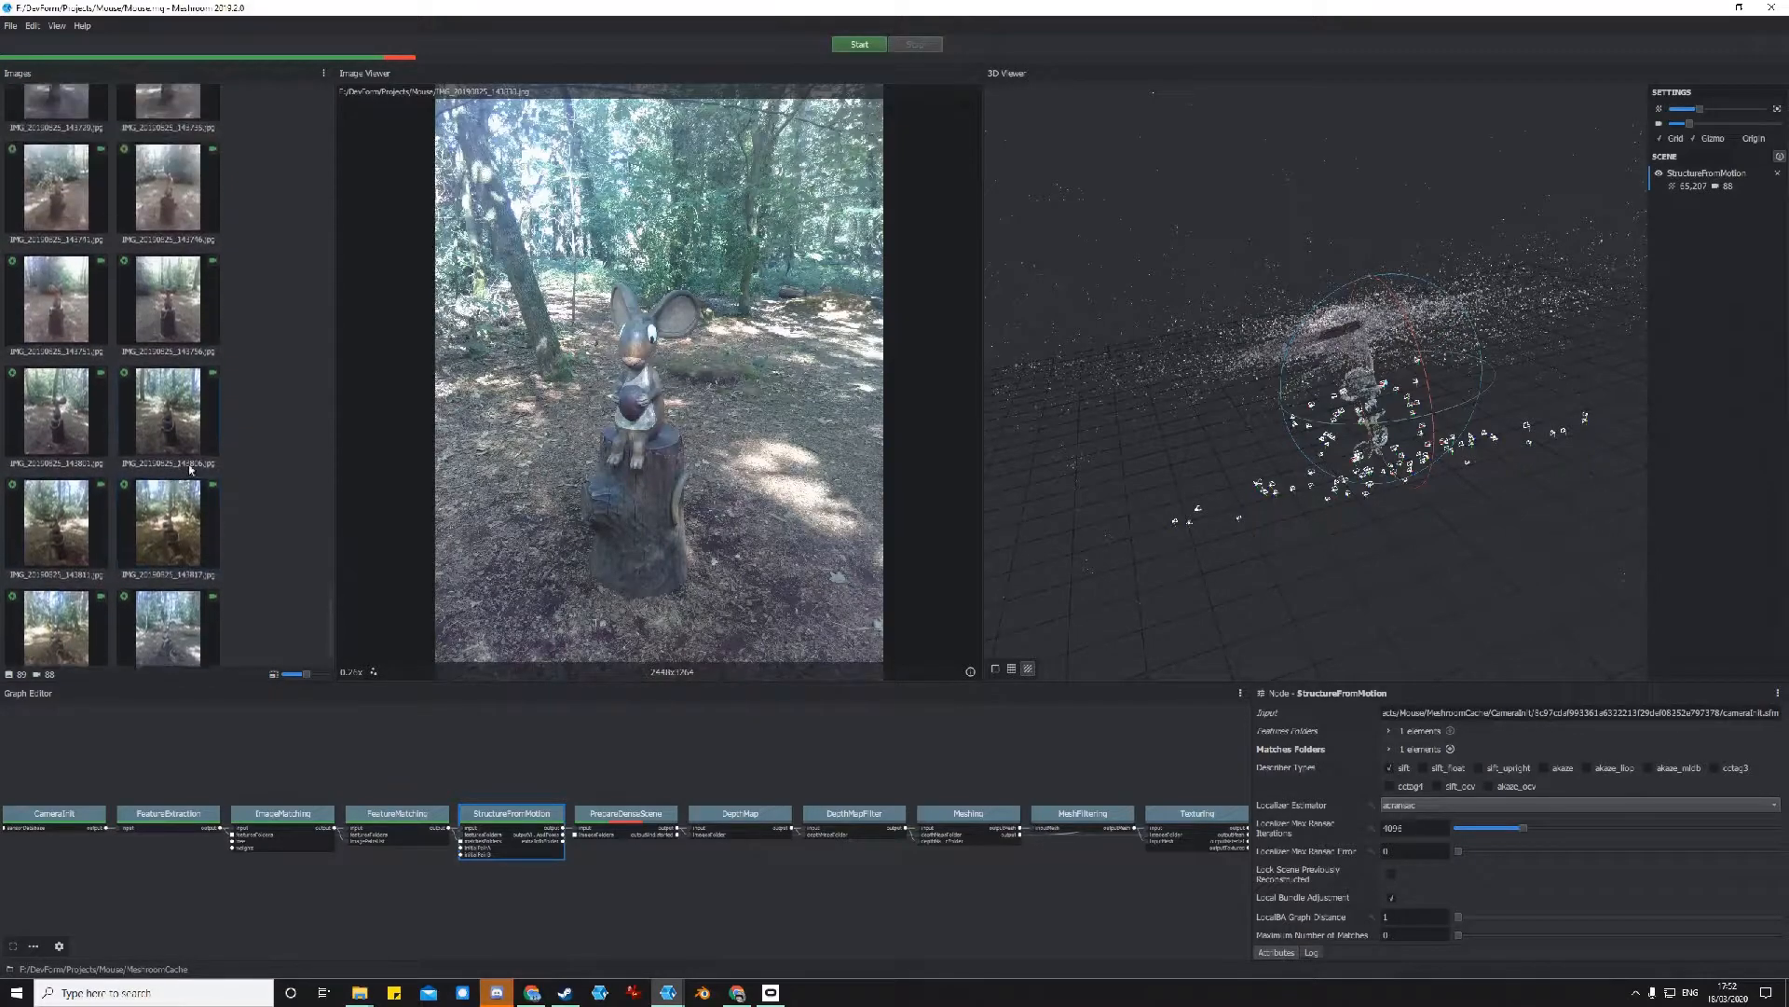
pyautogui.scroll(5, 207, 517)
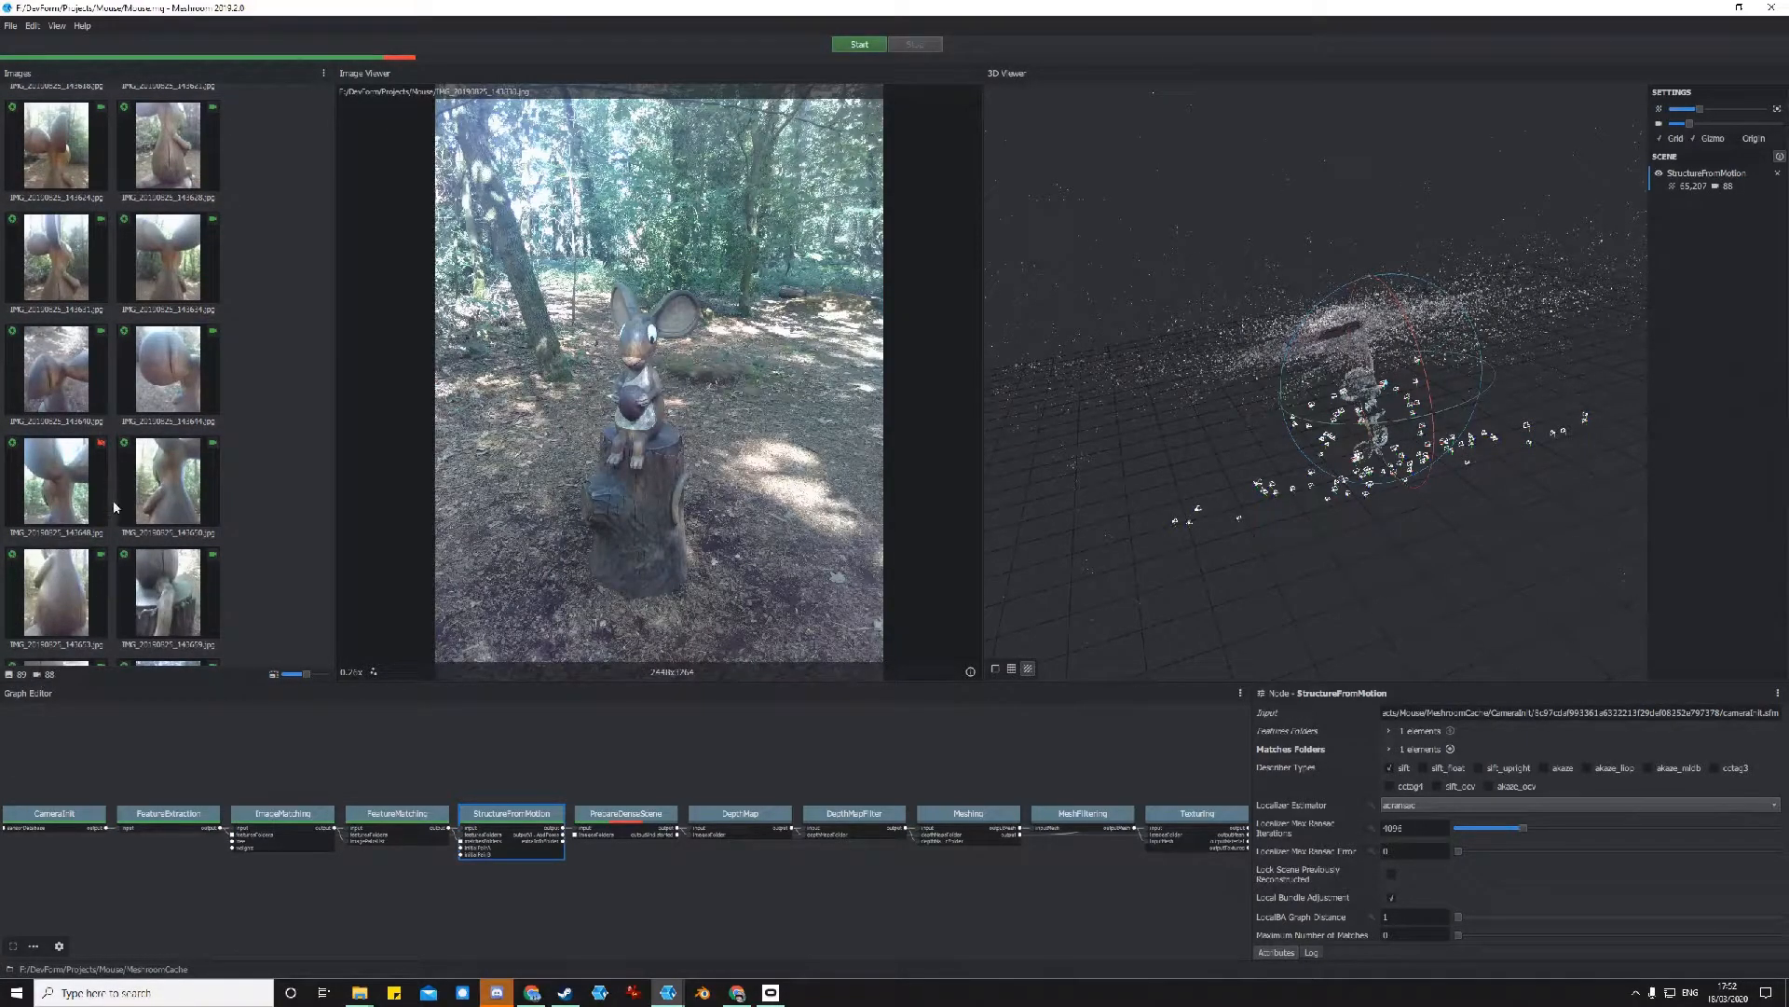
pyautogui.click(84, 498)
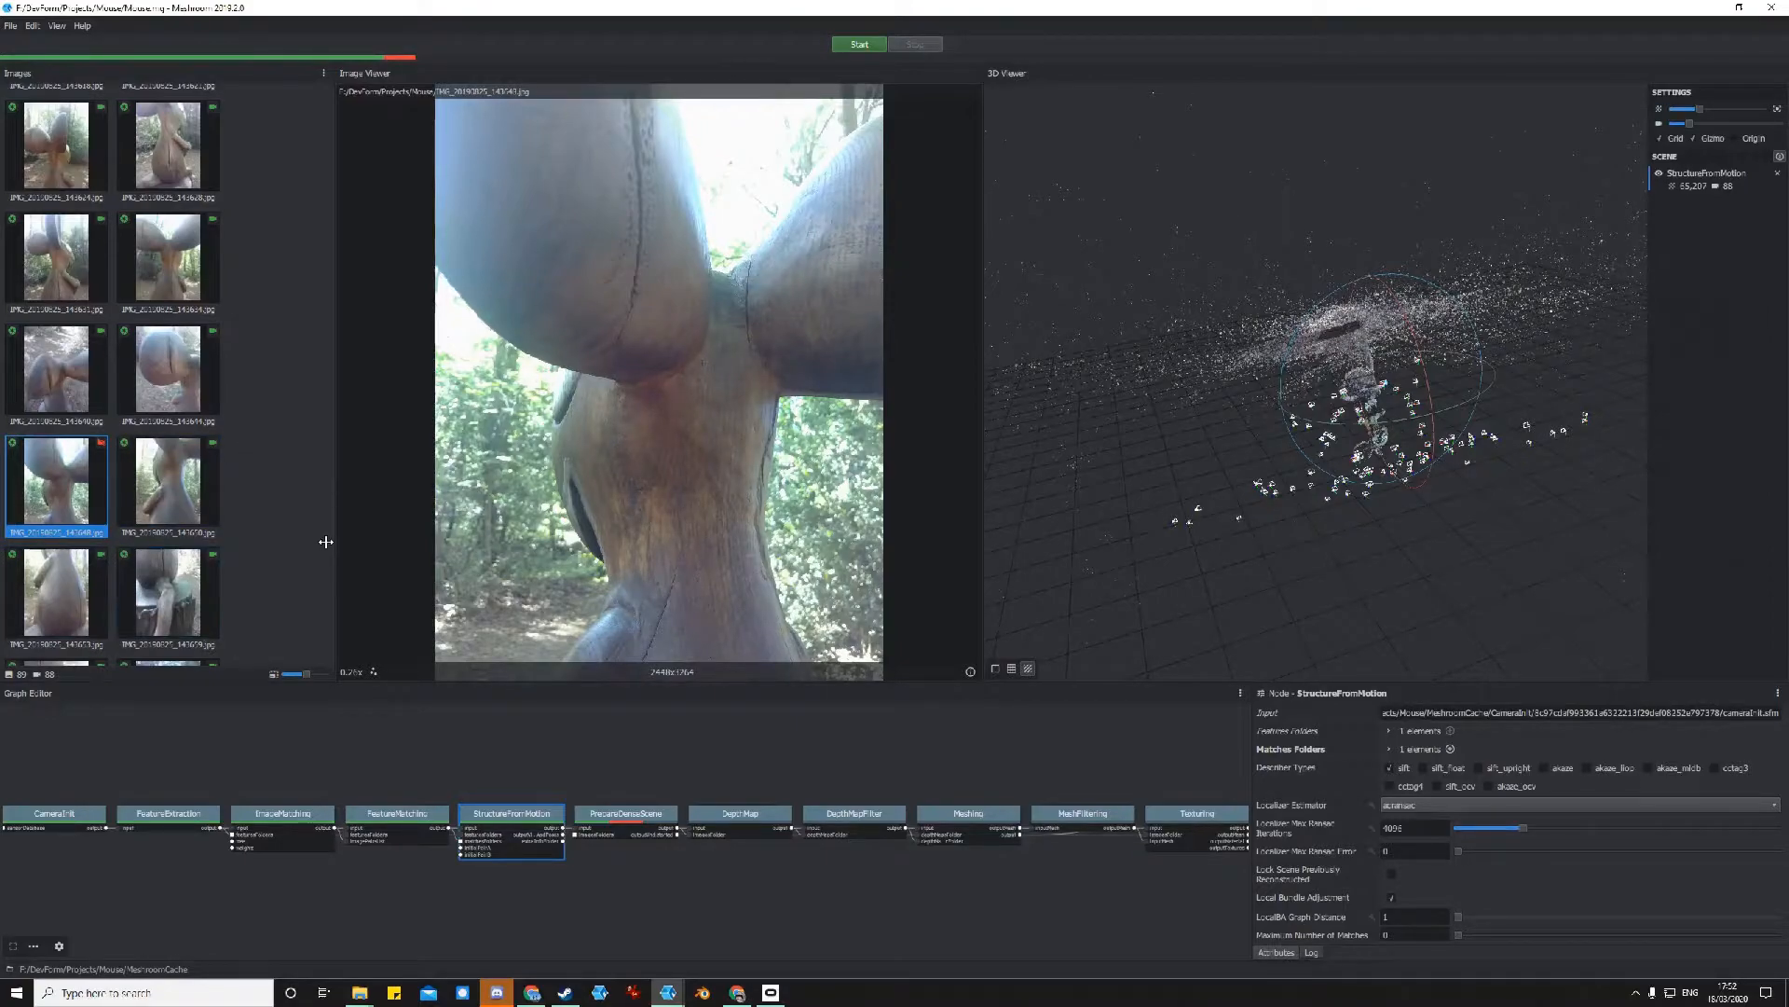
pyautogui.scroll(2, 275, 494)
pyautogui.scroll(2, 278, 520)
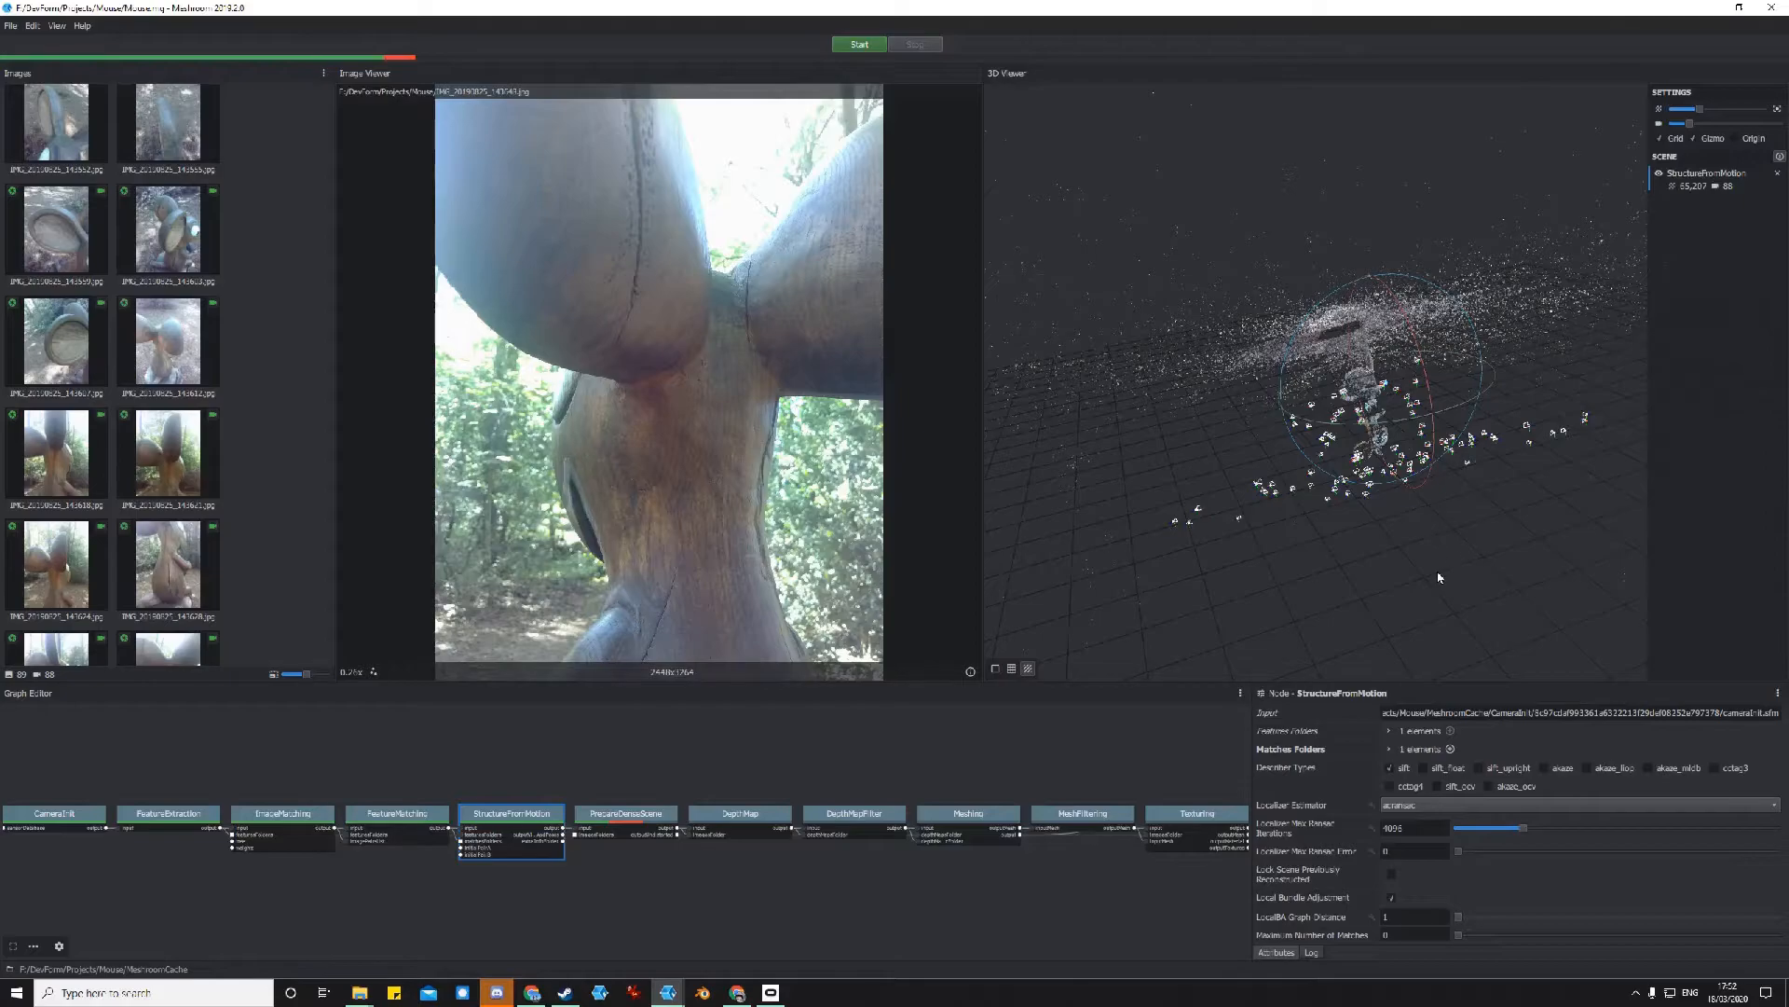
# Inspect the reconstructed cameras around the point cloud by selecting three of them to view their matching photos.
pyautogui.moveTo(1515, 503); pyautogui.dragTo(1272, 511)
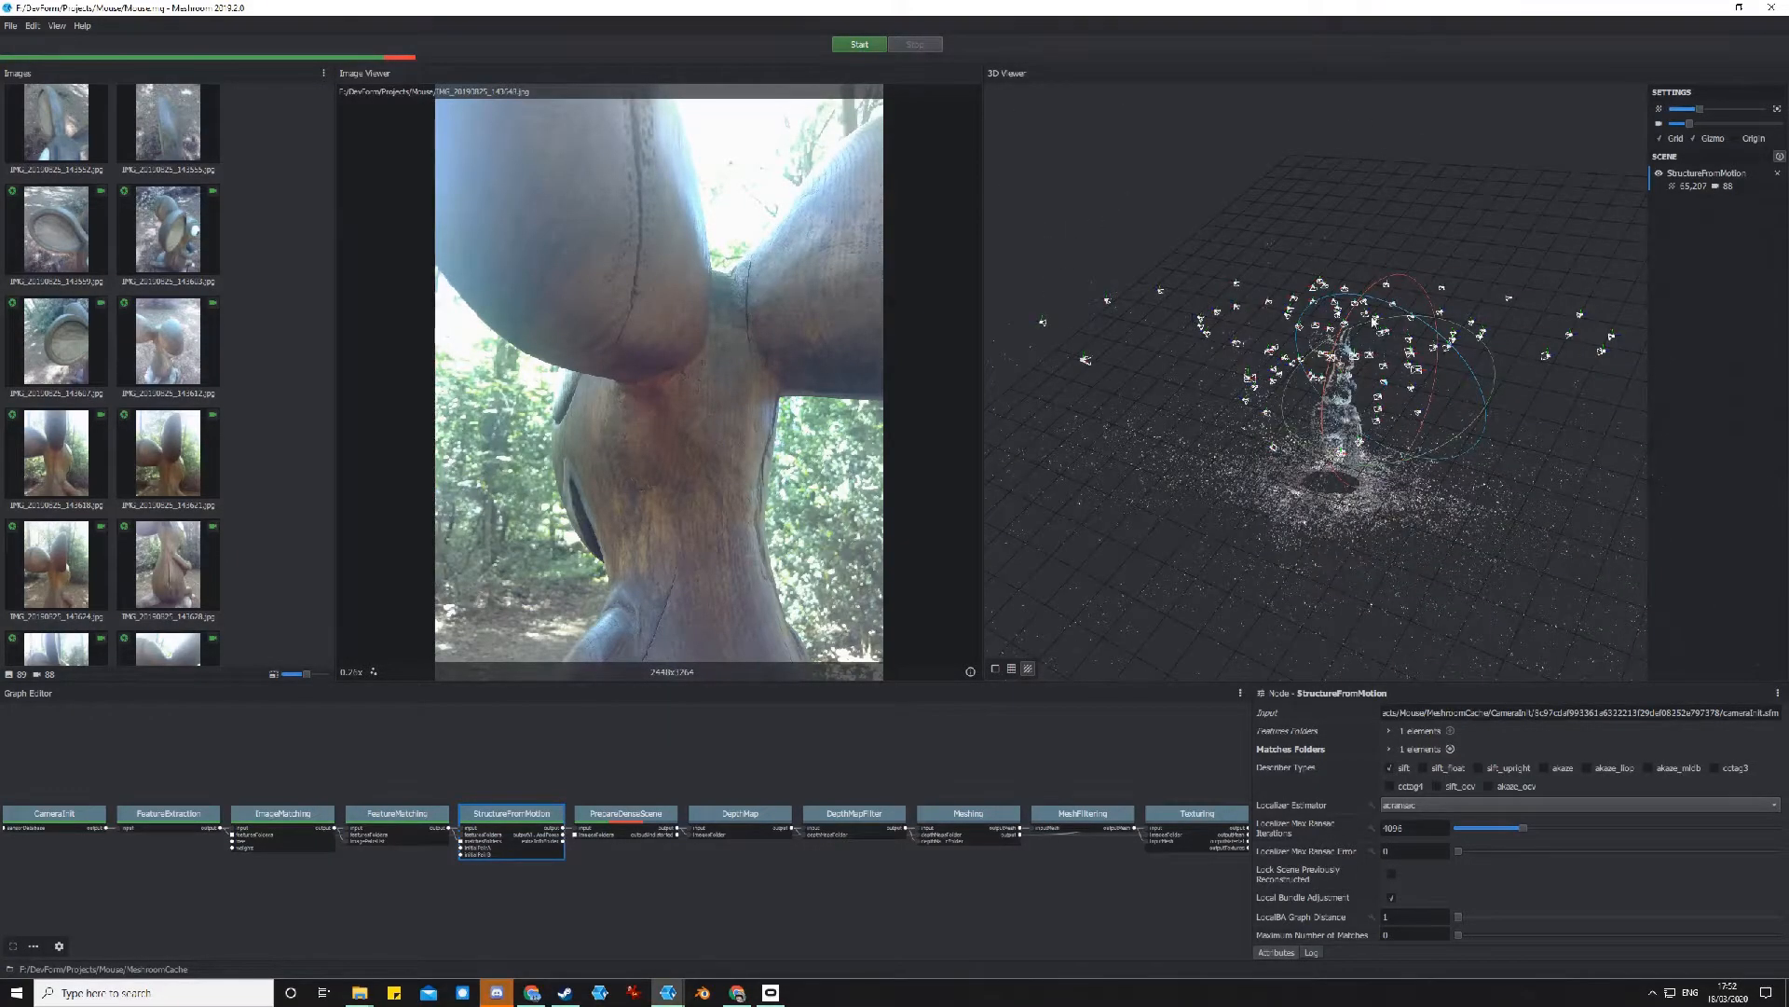
pyautogui.scroll(5, 1385, 385)
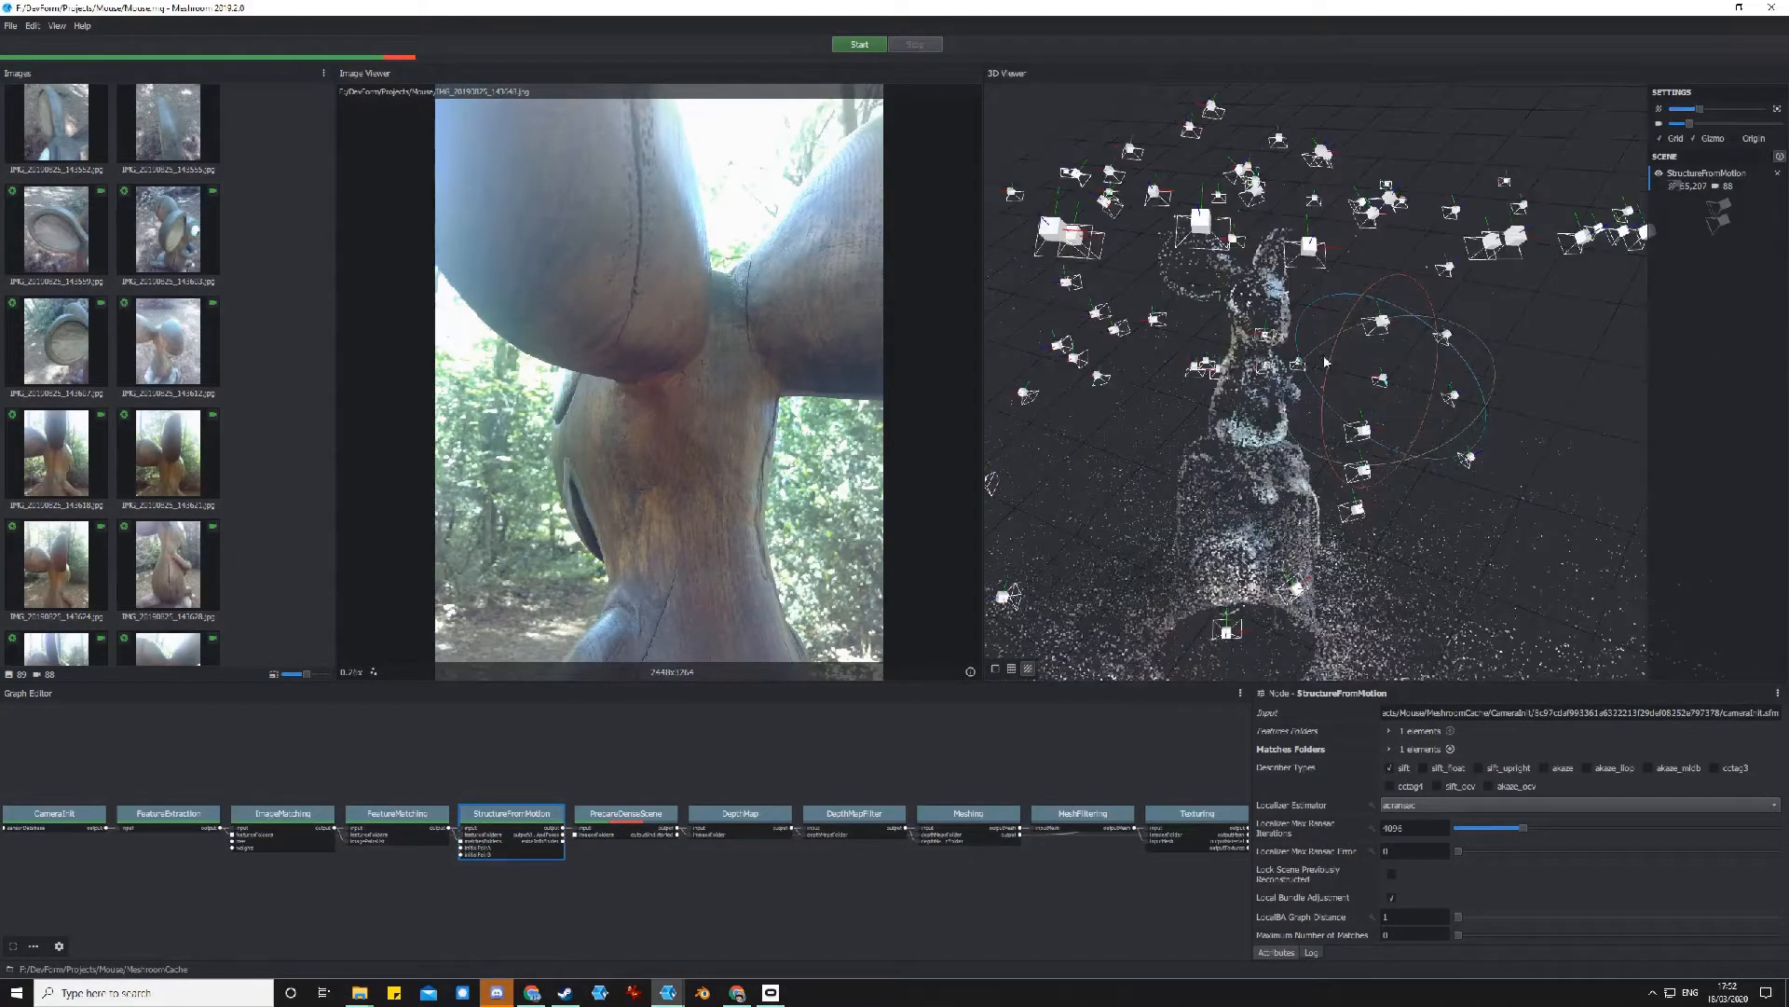
pyautogui.click(1201, 224)
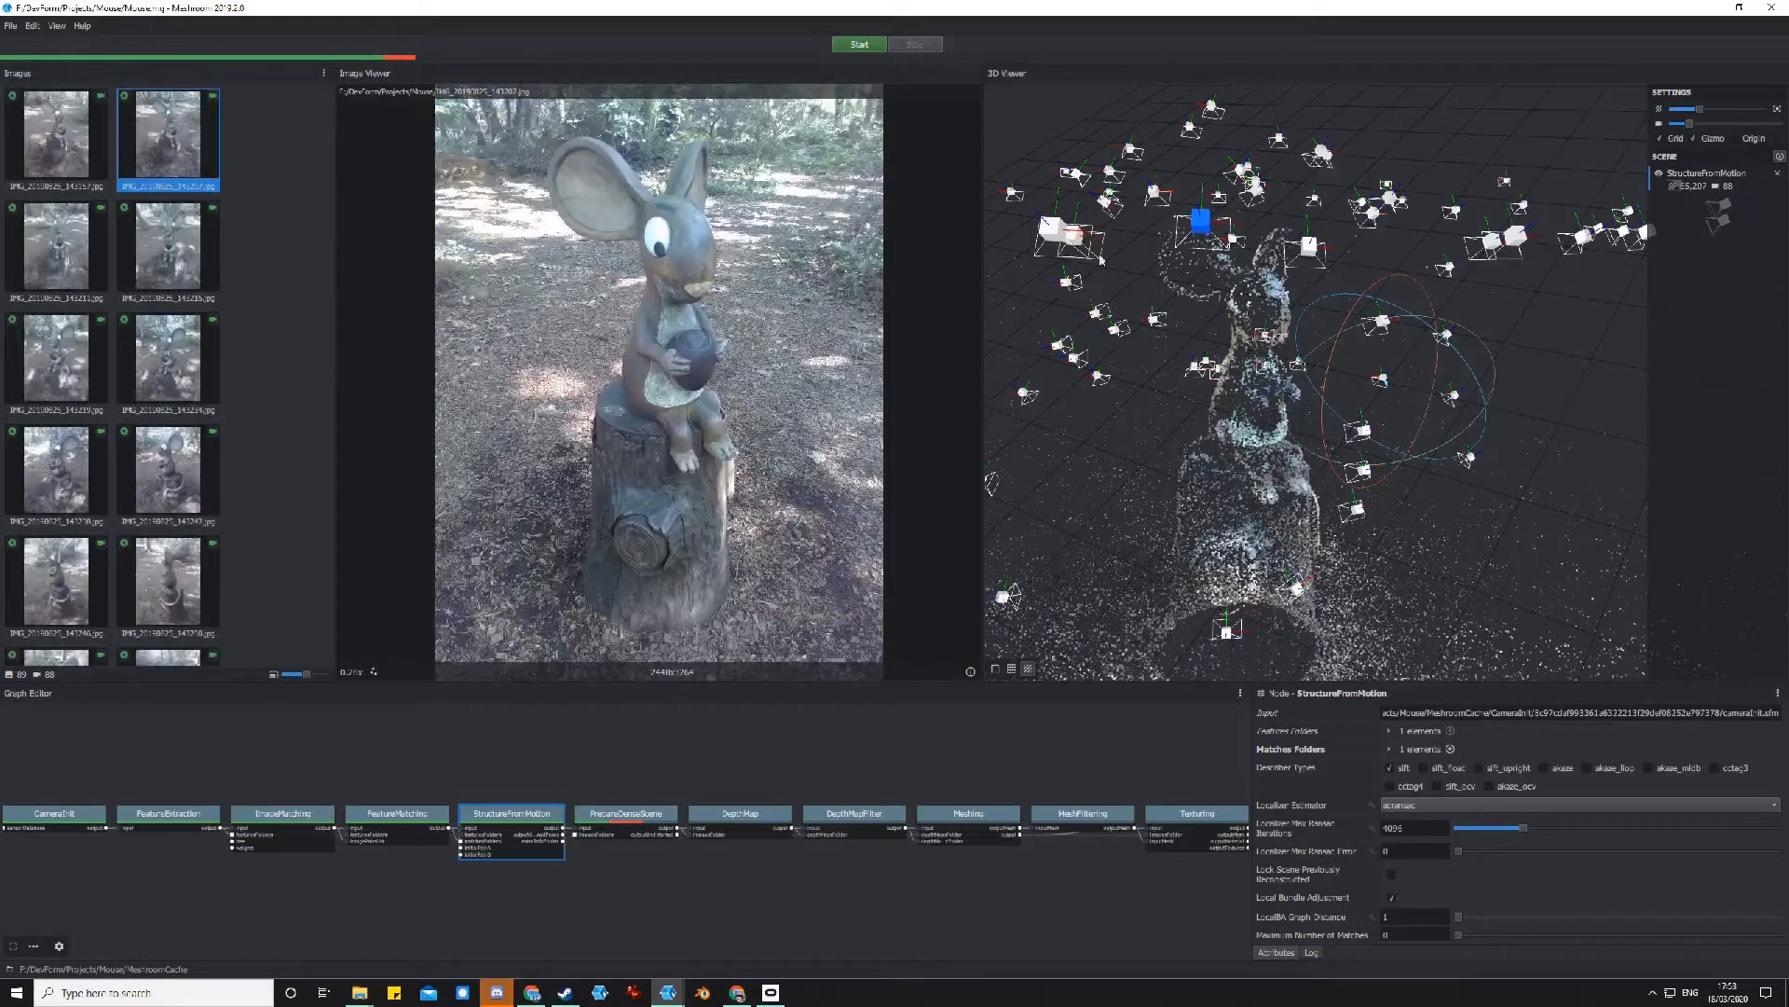
pyautogui.click(1052, 230)
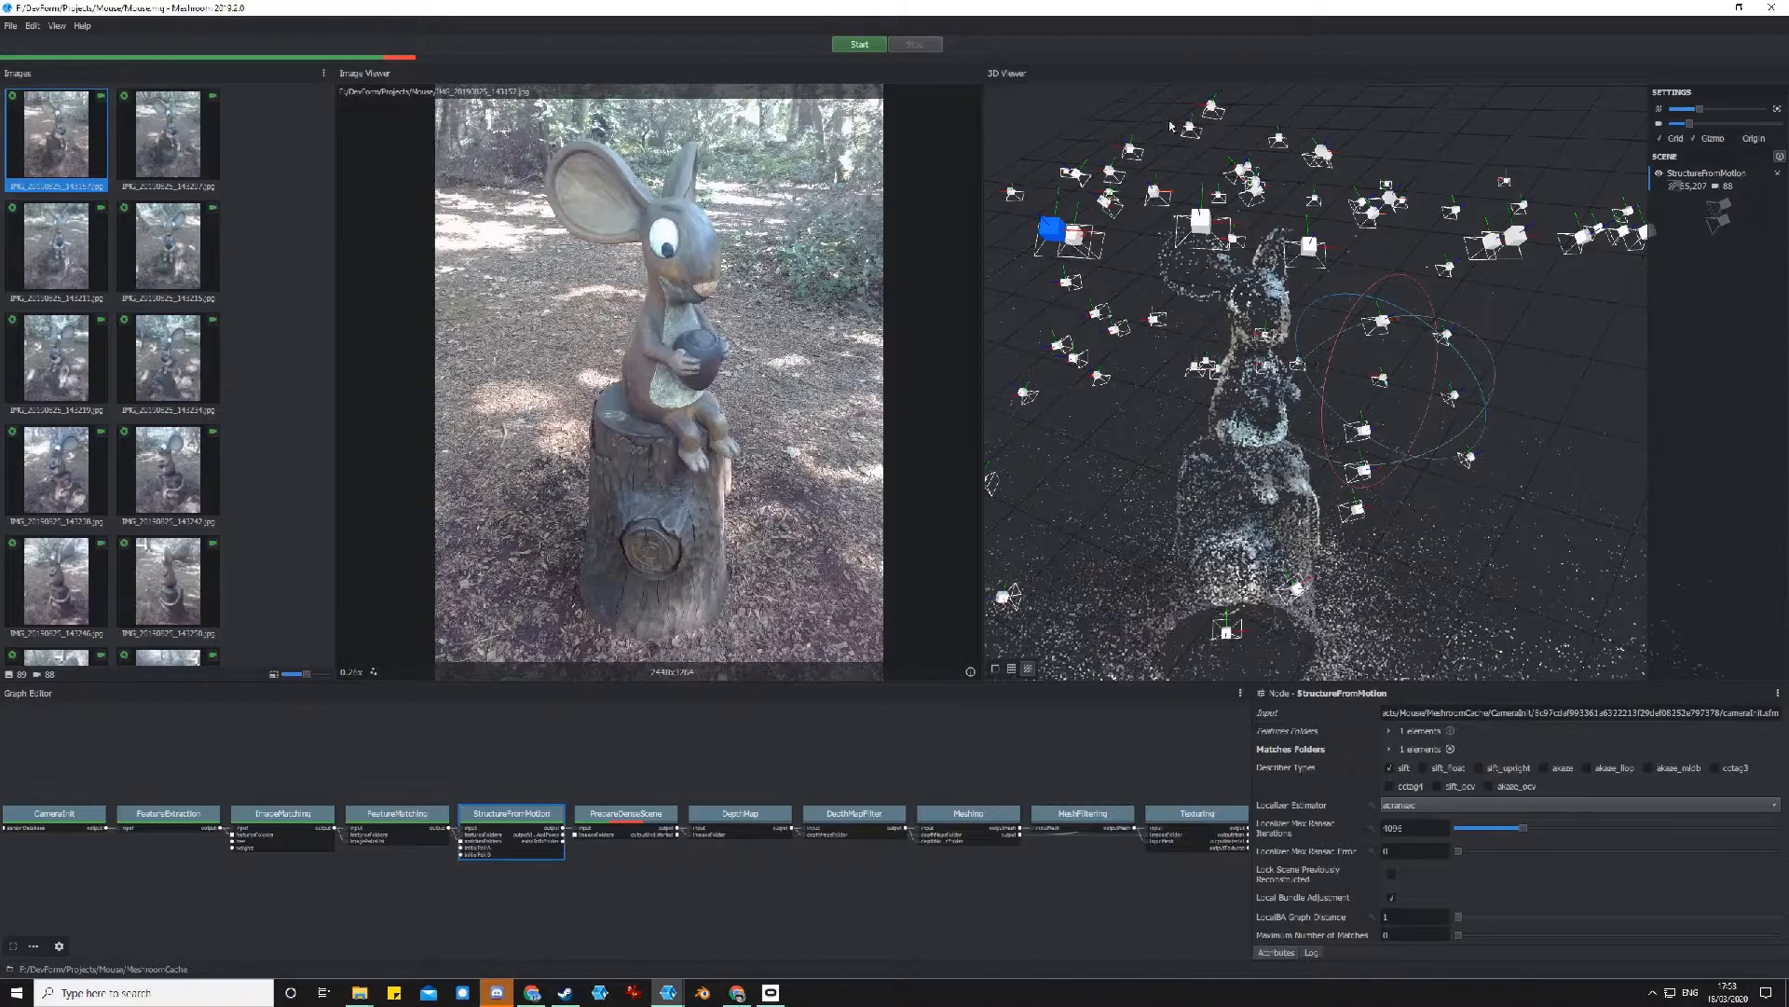
pyautogui.click(1076, 175)
# Examine the sparse point cloud of the sculpture and ground and the spread of cameras around it from several sides.
pyautogui.moveTo(1292, 462); pyautogui.dragTo(1184, 419)
pyautogui.scroll(5, 1190, 478)
pyautogui.scroll(-2, 1191, 478)
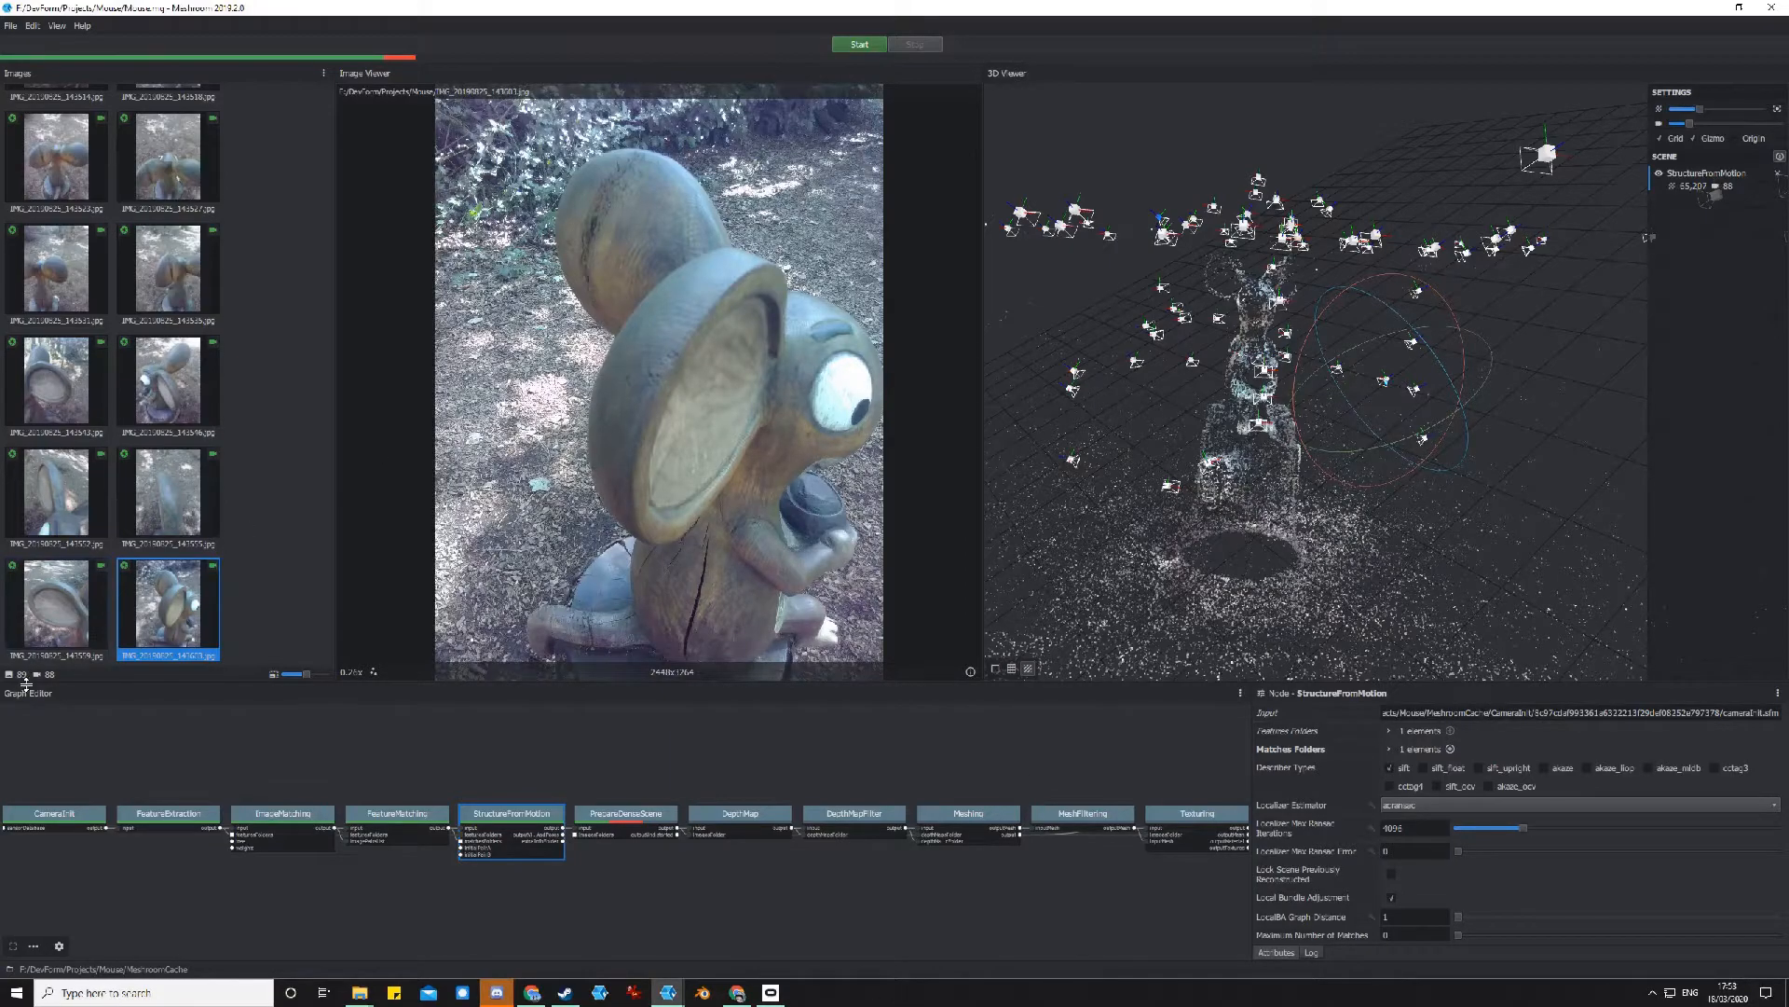
pyautogui.moveTo(1314, 410); pyautogui.dragTo(1512, 364)
pyautogui.scroll(-5, 1512, 364)
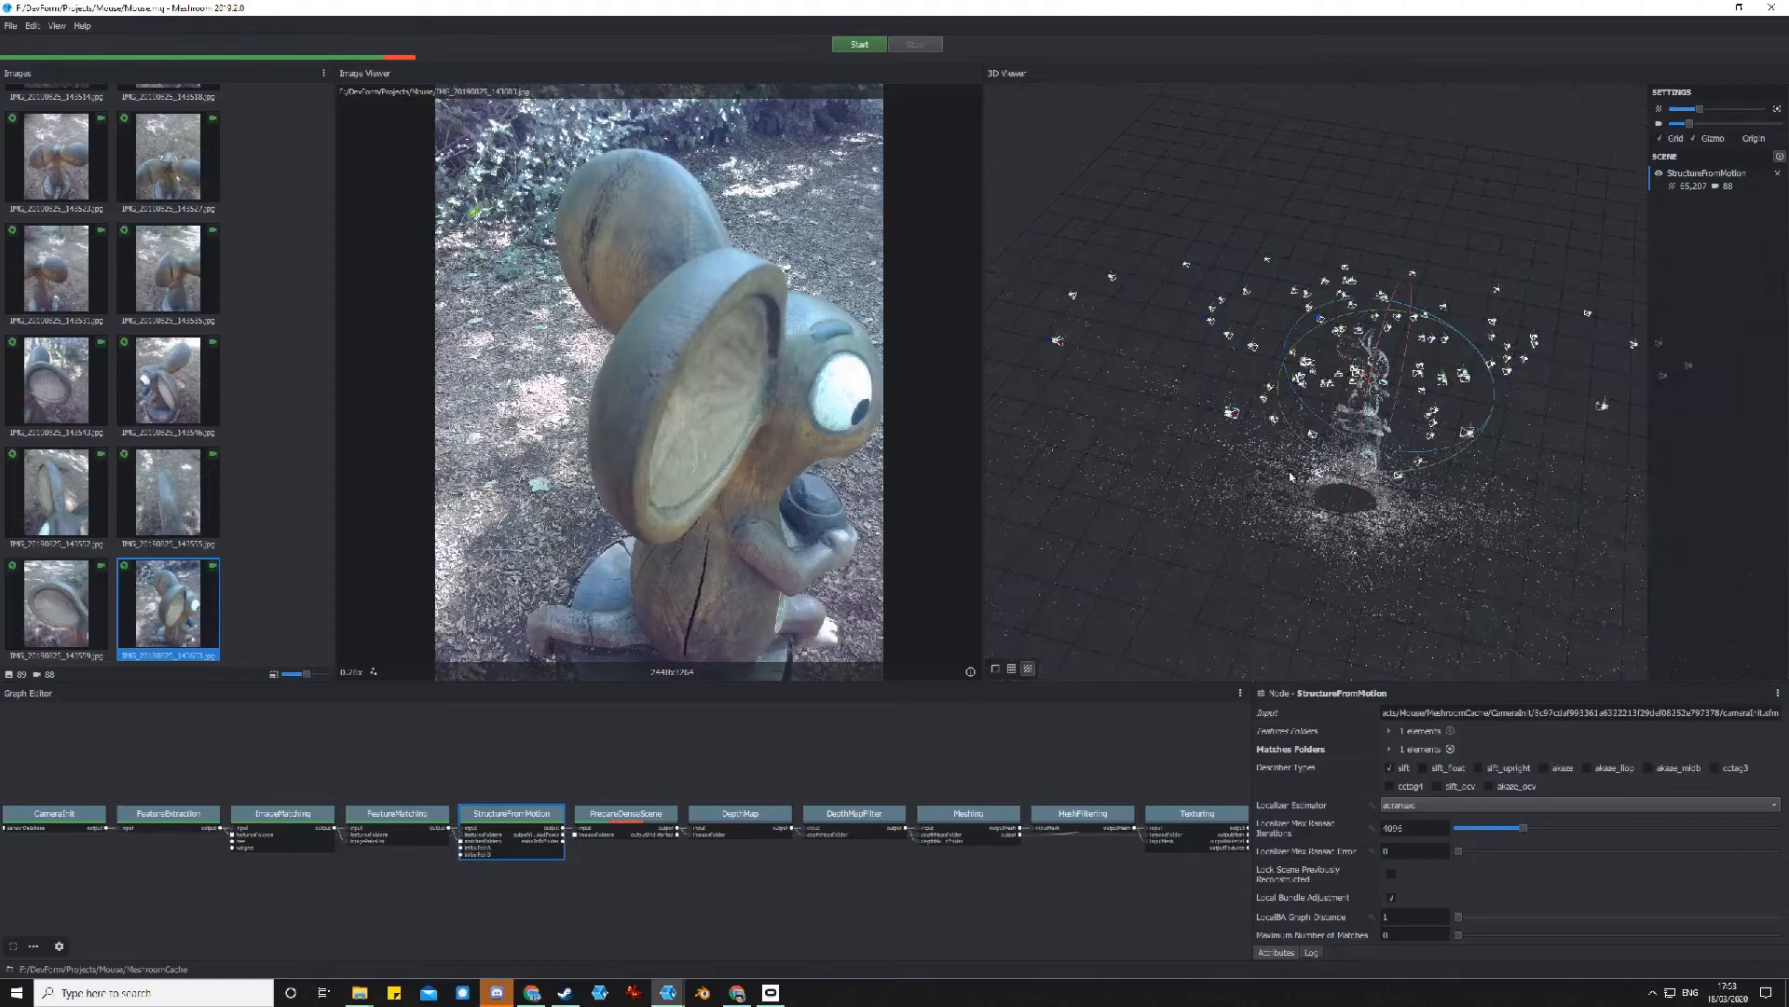
pyautogui.moveTo(1385, 448); pyautogui.dragTo(1397, 483)
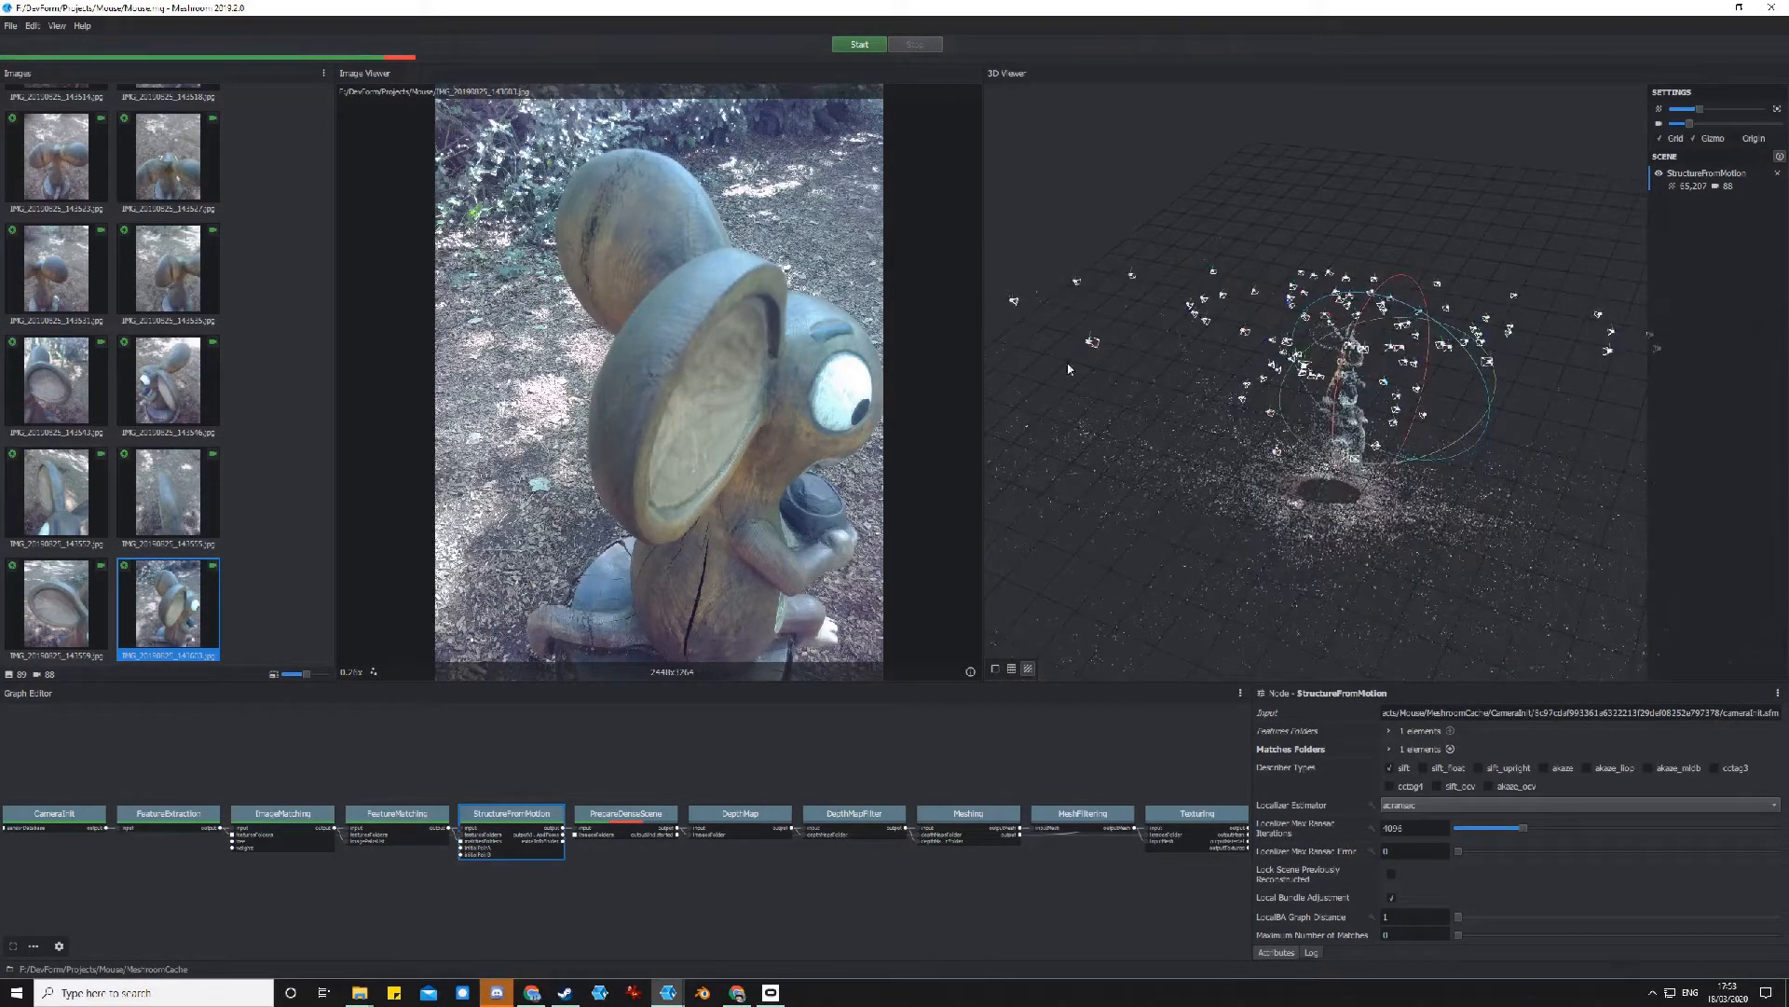
pyautogui.moveTo(1515, 550); pyautogui.dragTo(1438, 535)
pyautogui.scroll(-5, 1438, 535)
pyautogui.scroll(-2, 1383, 491)
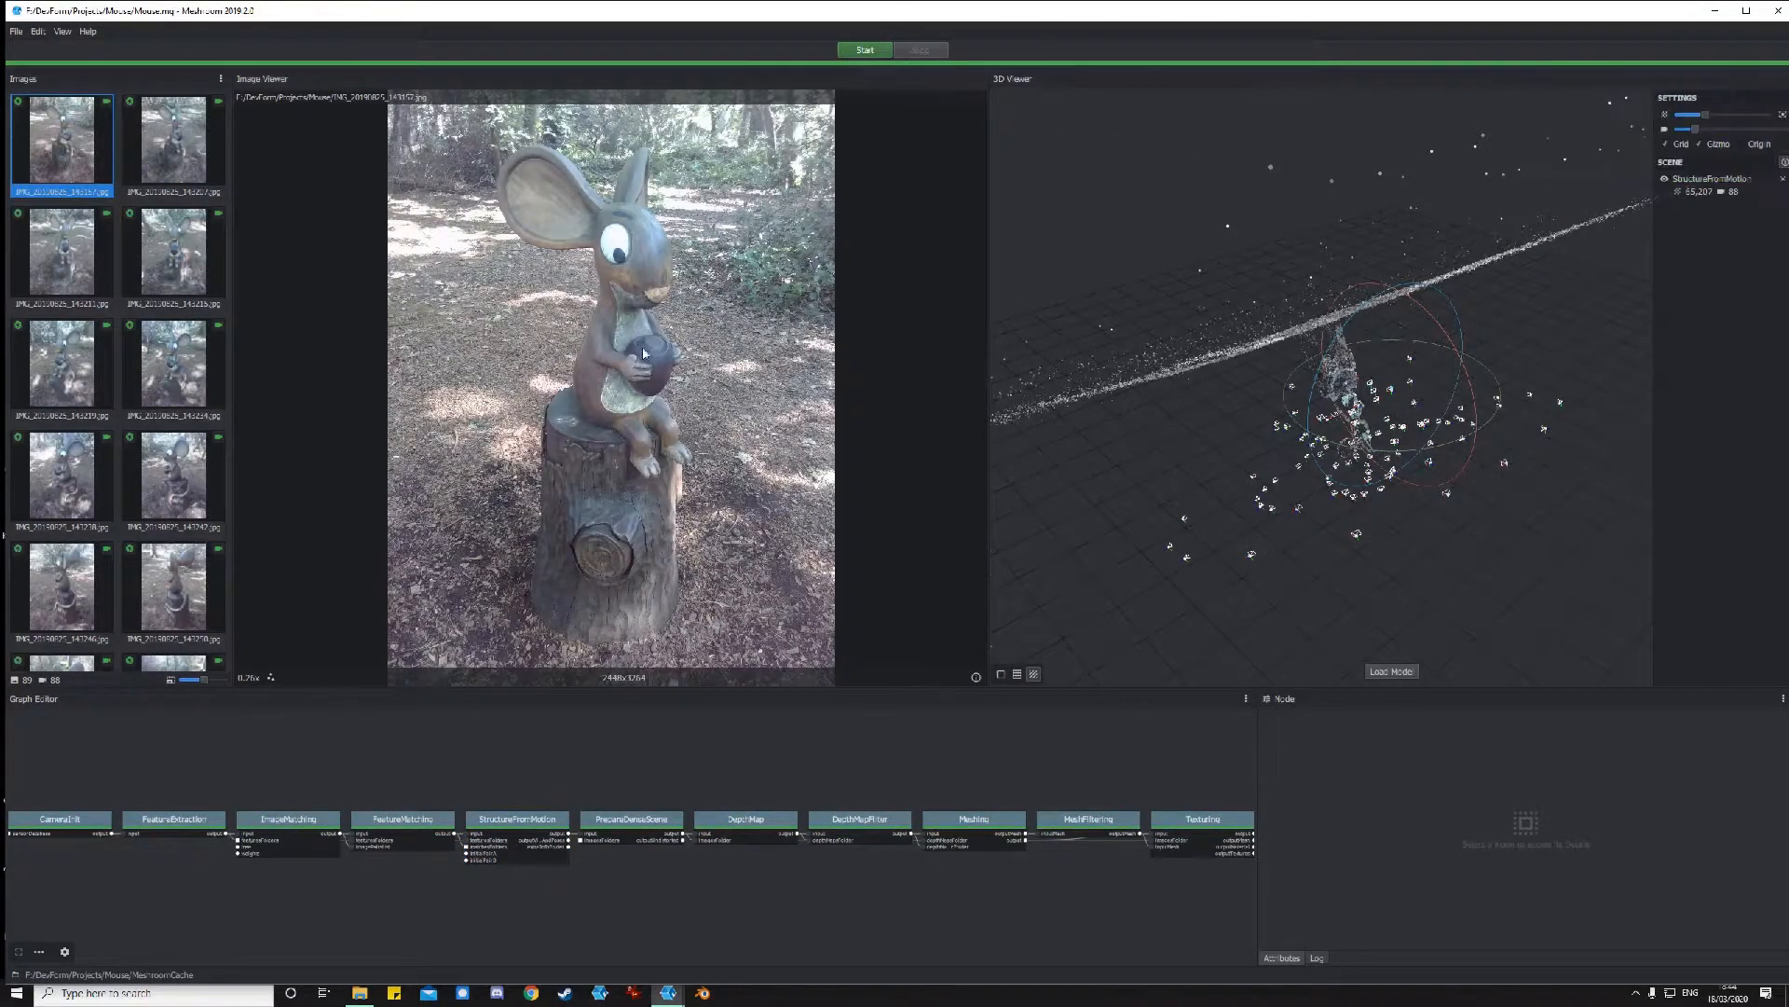
# Load the finished textured model into the 3D viewer.
pyautogui.moveTo(1405, 526); pyautogui.dragTo(1424, 157)
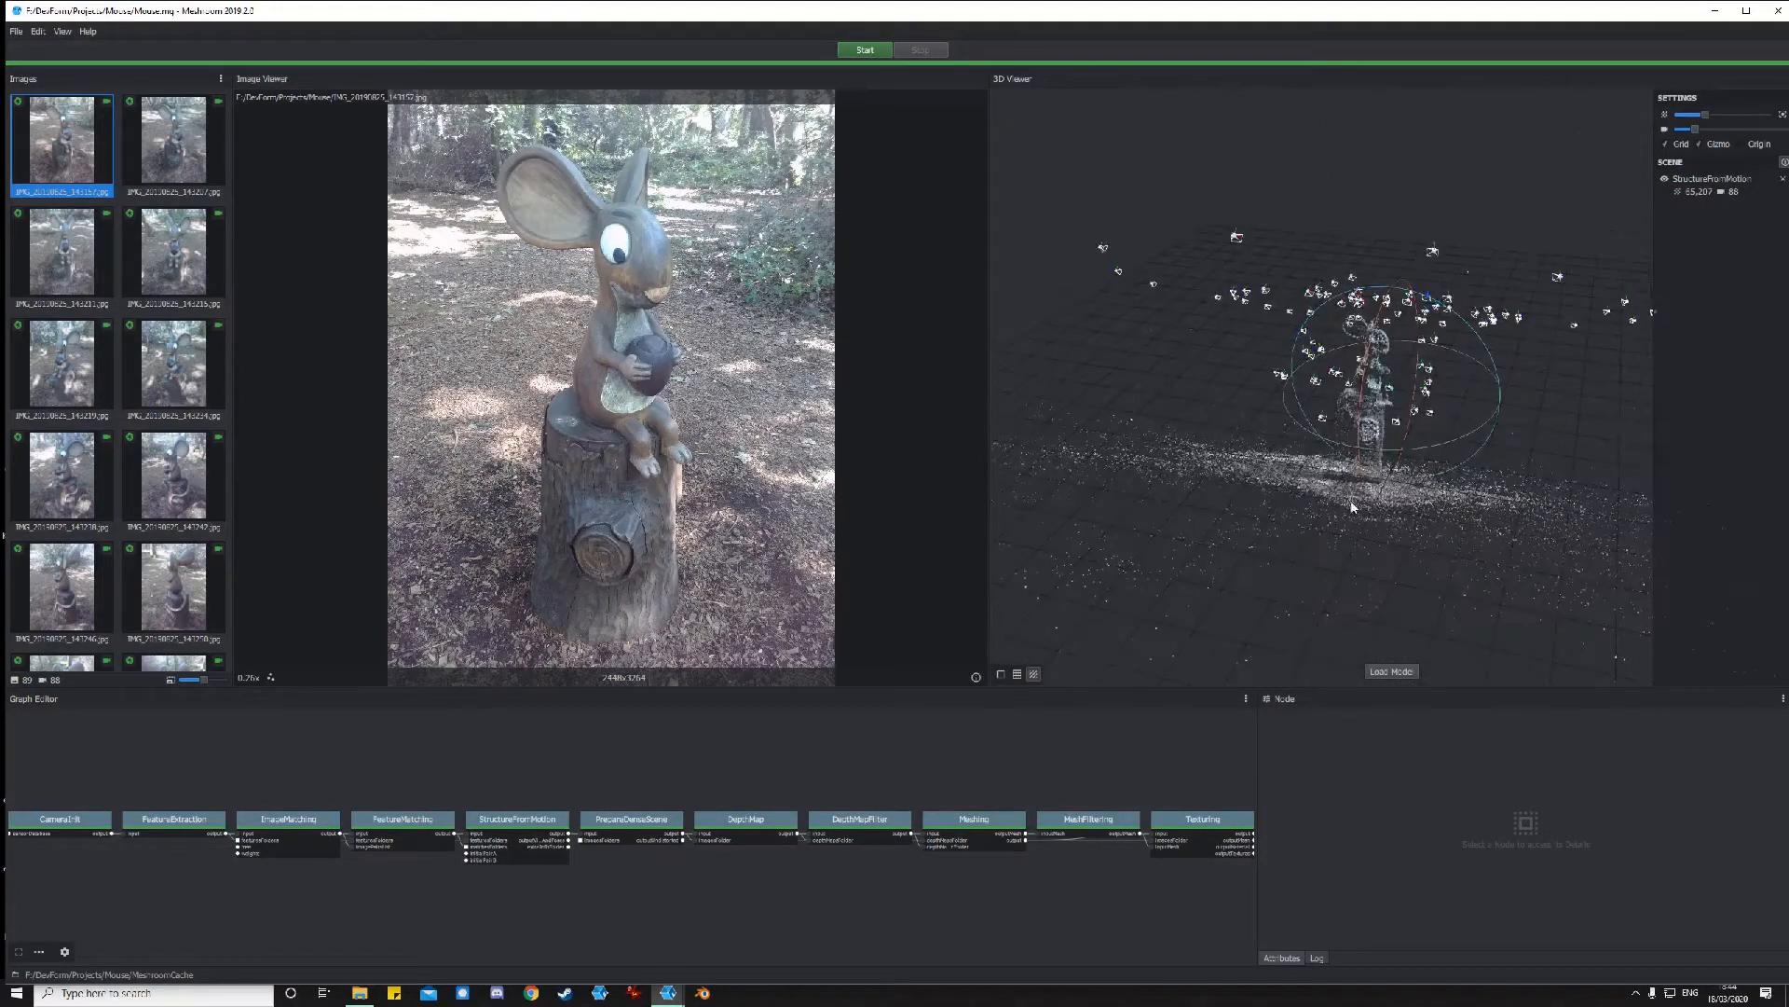
pyautogui.scroll(6, 1351, 503)
pyautogui.moveTo(1352, 494); pyautogui.dragTo(1268, 354)
pyautogui.scroll(-8, 1275, 360)
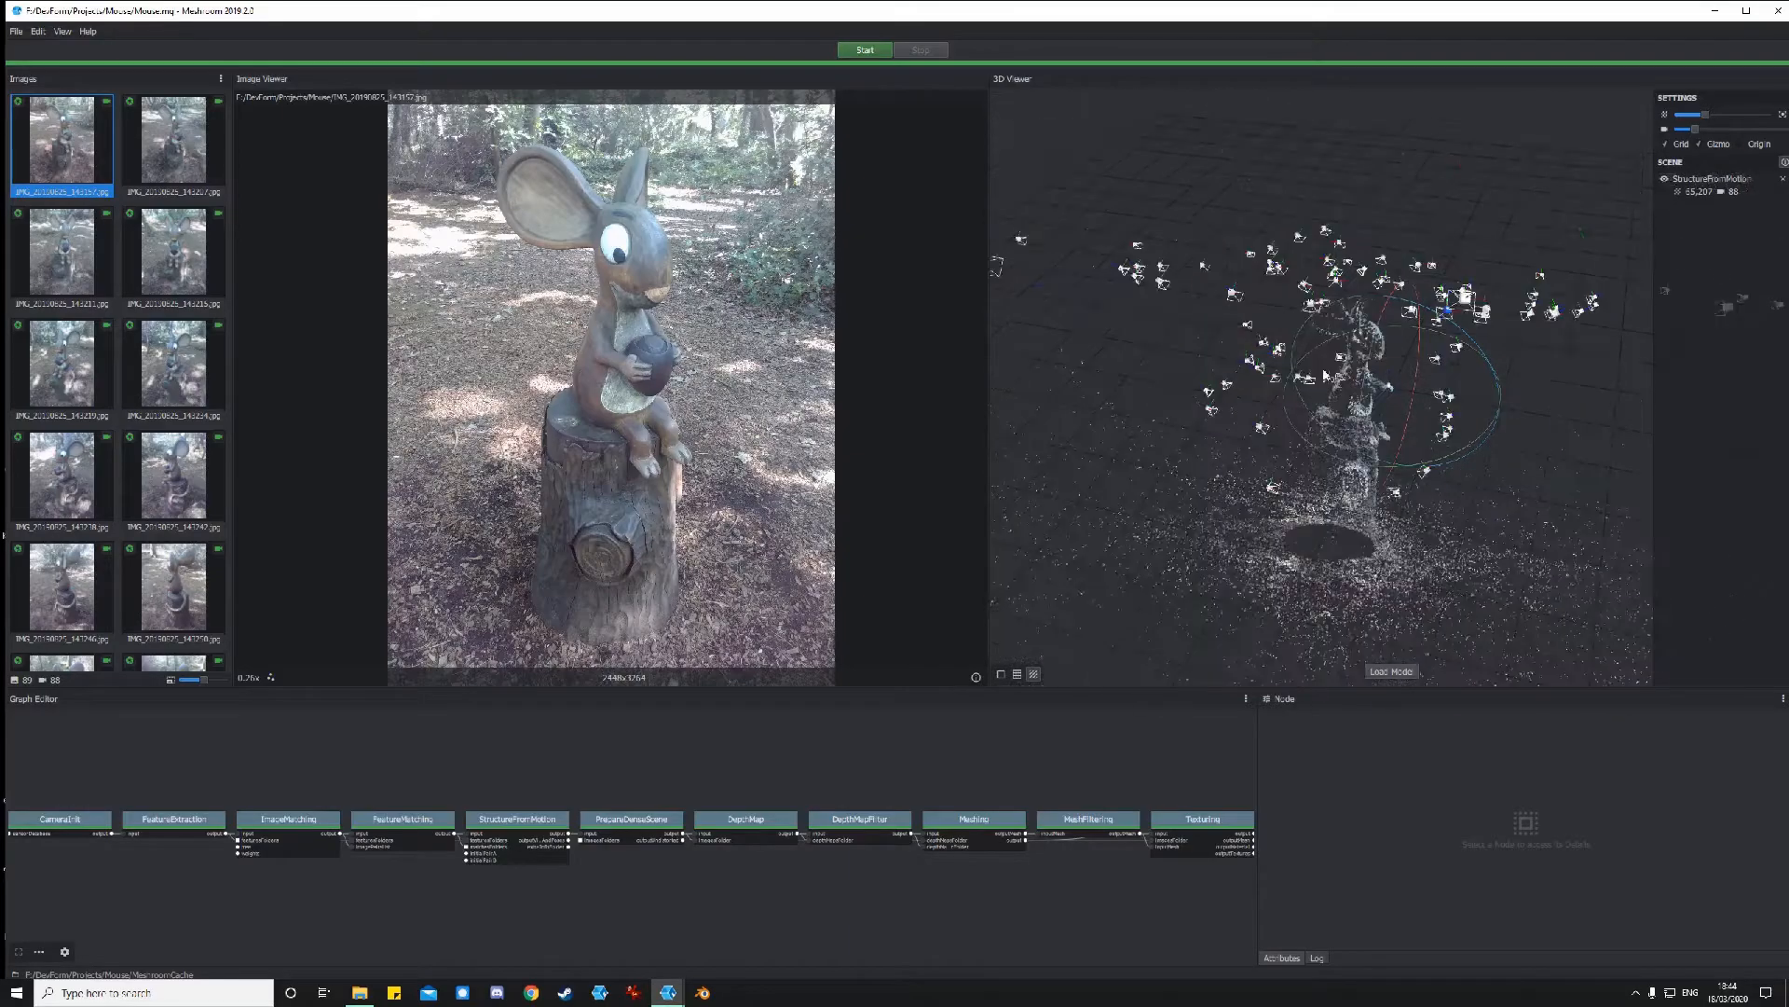
pyautogui.moveTo(1436, 418); pyautogui.dragTo(1411, 580)
pyautogui.scroll(7, 1254, 401)
pyautogui.scroll(-5, 1375, 534)
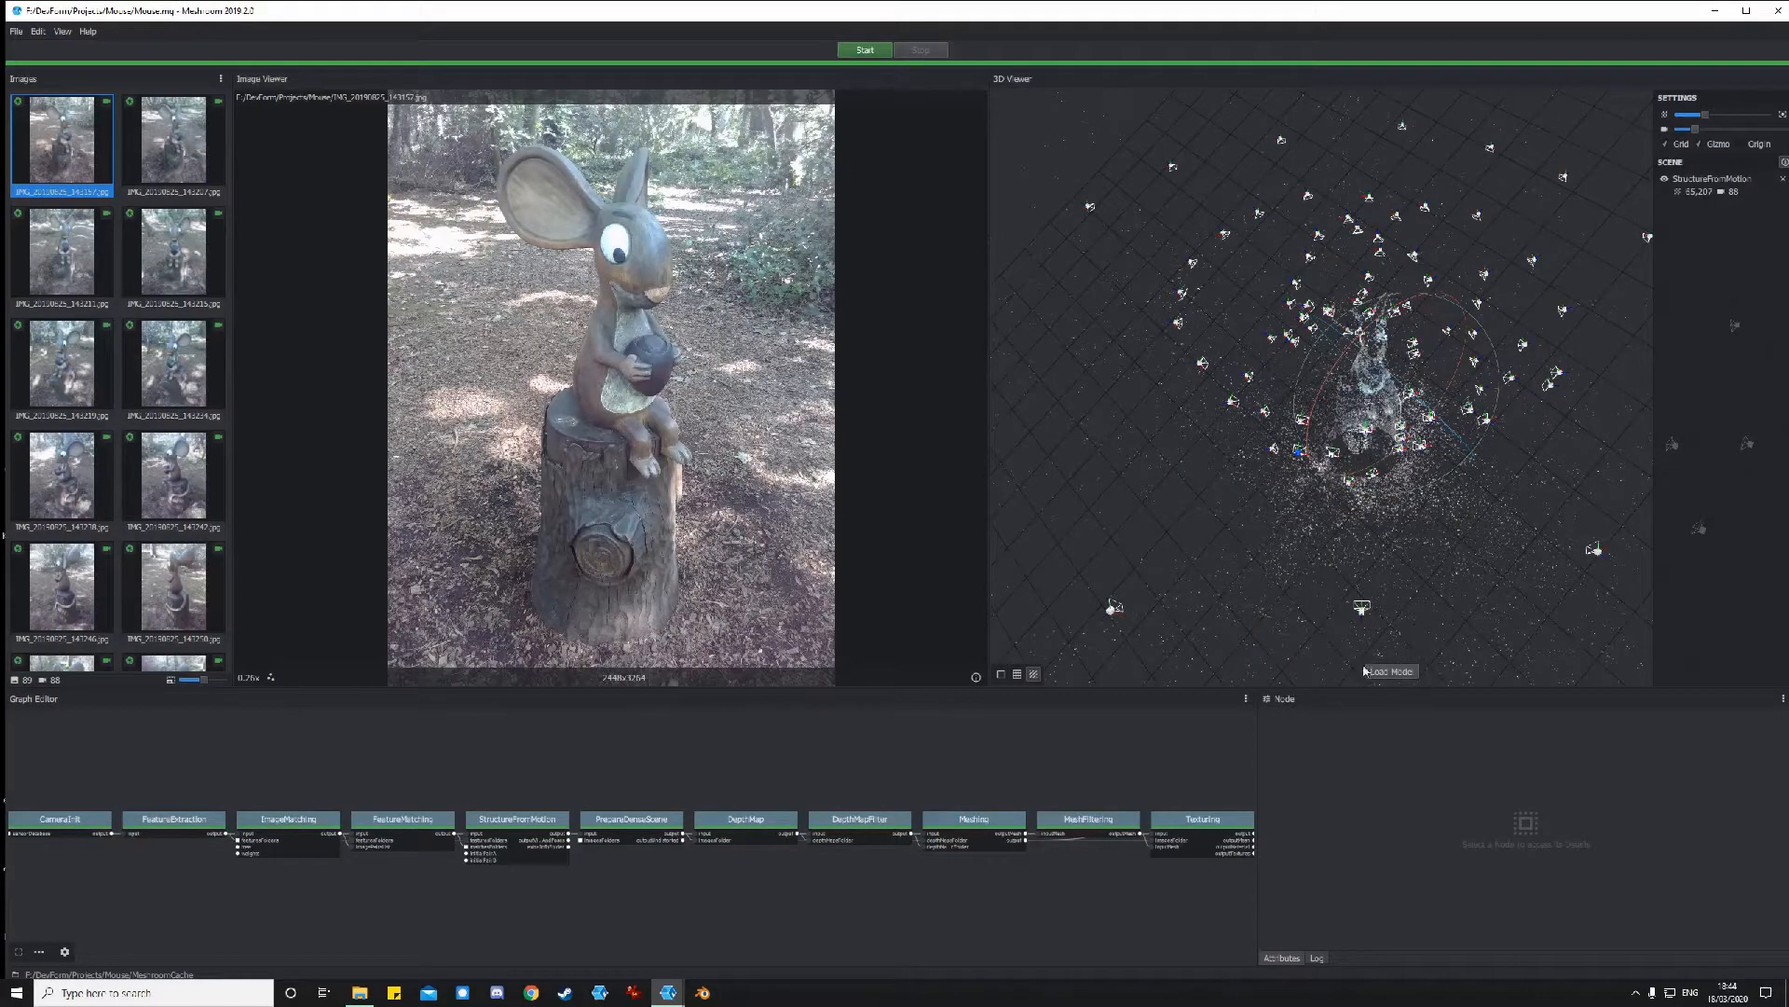
pyautogui.click(1392, 671)
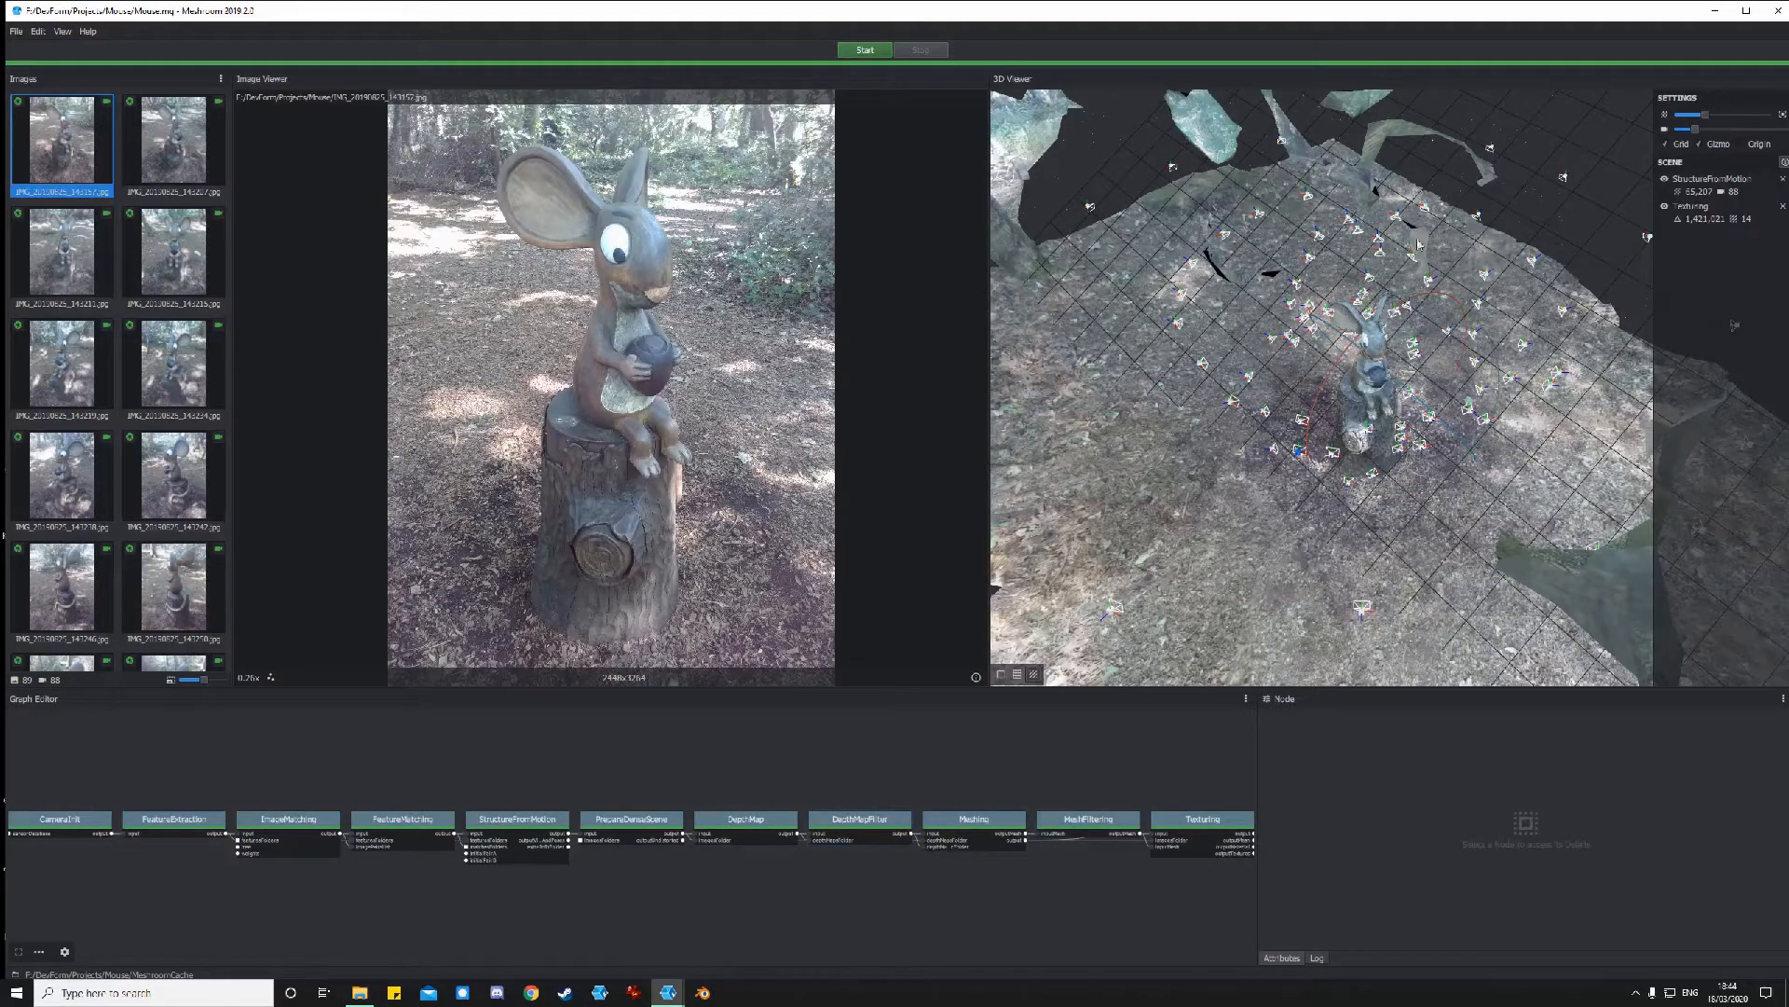
# Examine the textured mesh of the mouse, its tree stump and the surrounding ground and tree fragments from all around.
pyautogui.moveTo(1407, 448)
pyautogui.mouseDown()
pyautogui.moveTo(1415, 470)
pyautogui.moveTo(1407, 424)
pyautogui.mouseUp()
pyautogui.scroll(10, 1407, 424)
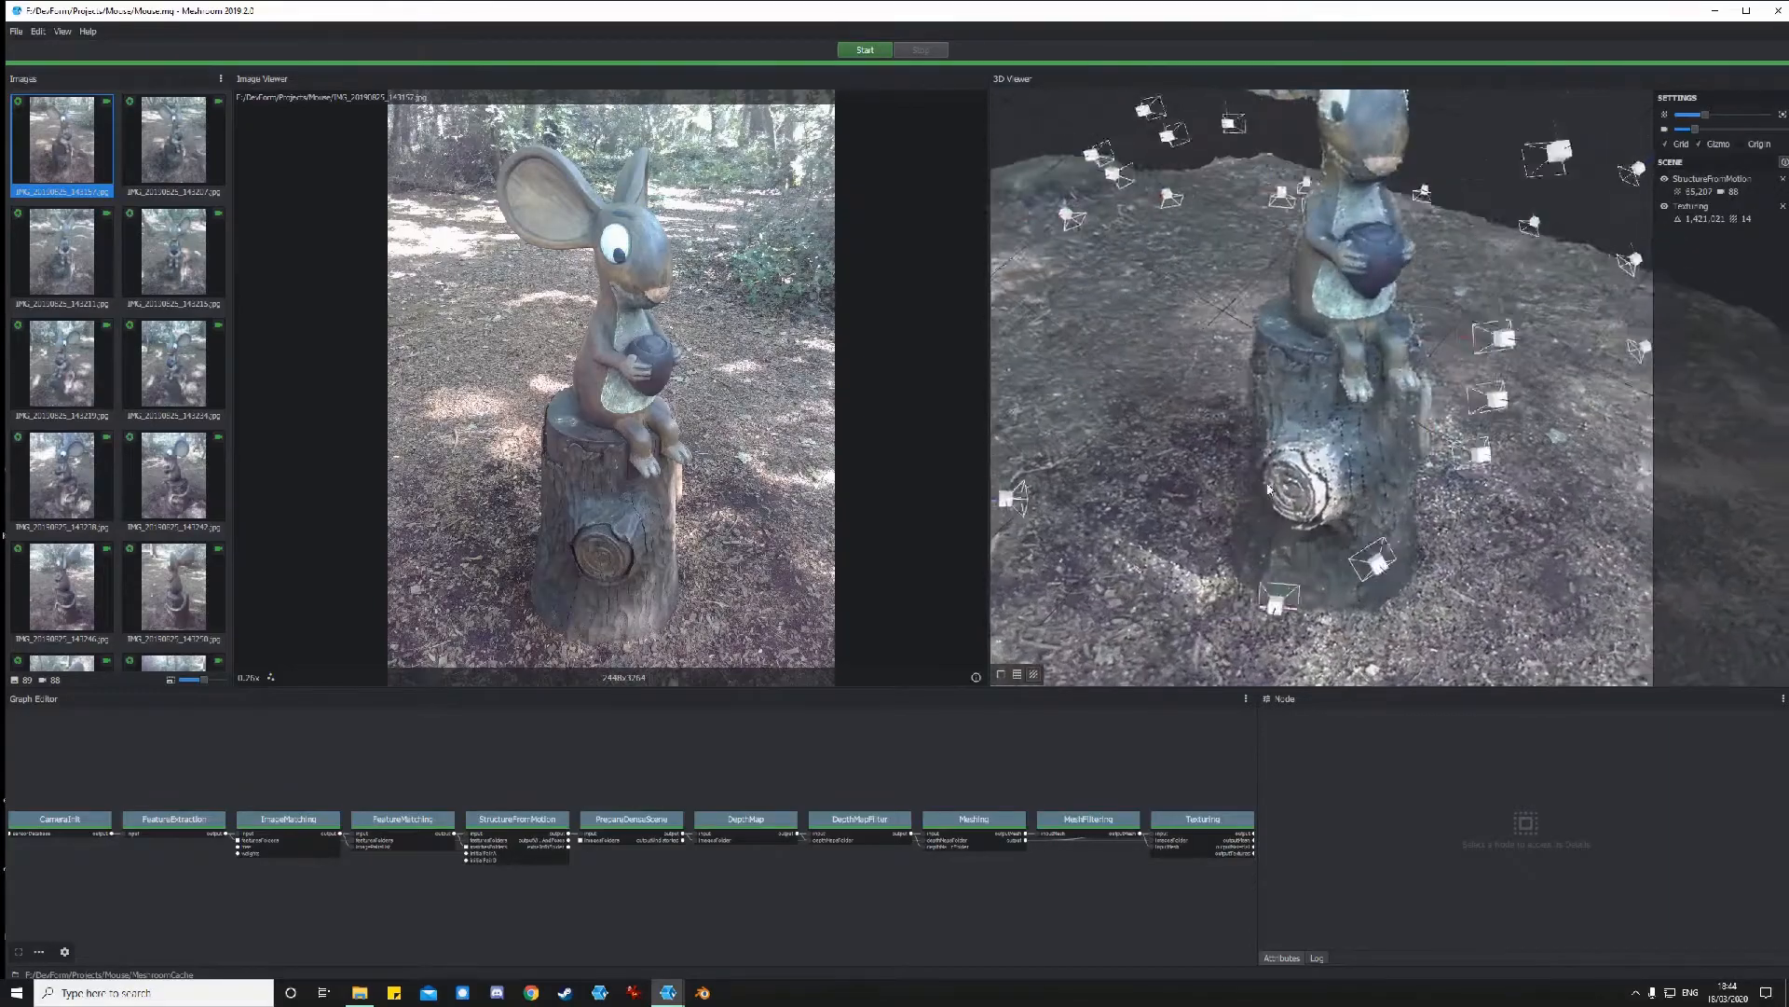
pyautogui.scroll(-5, 1412, 392)
pyautogui.moveTo(1273, 480); pyautogui.dragTo(1278, 530)
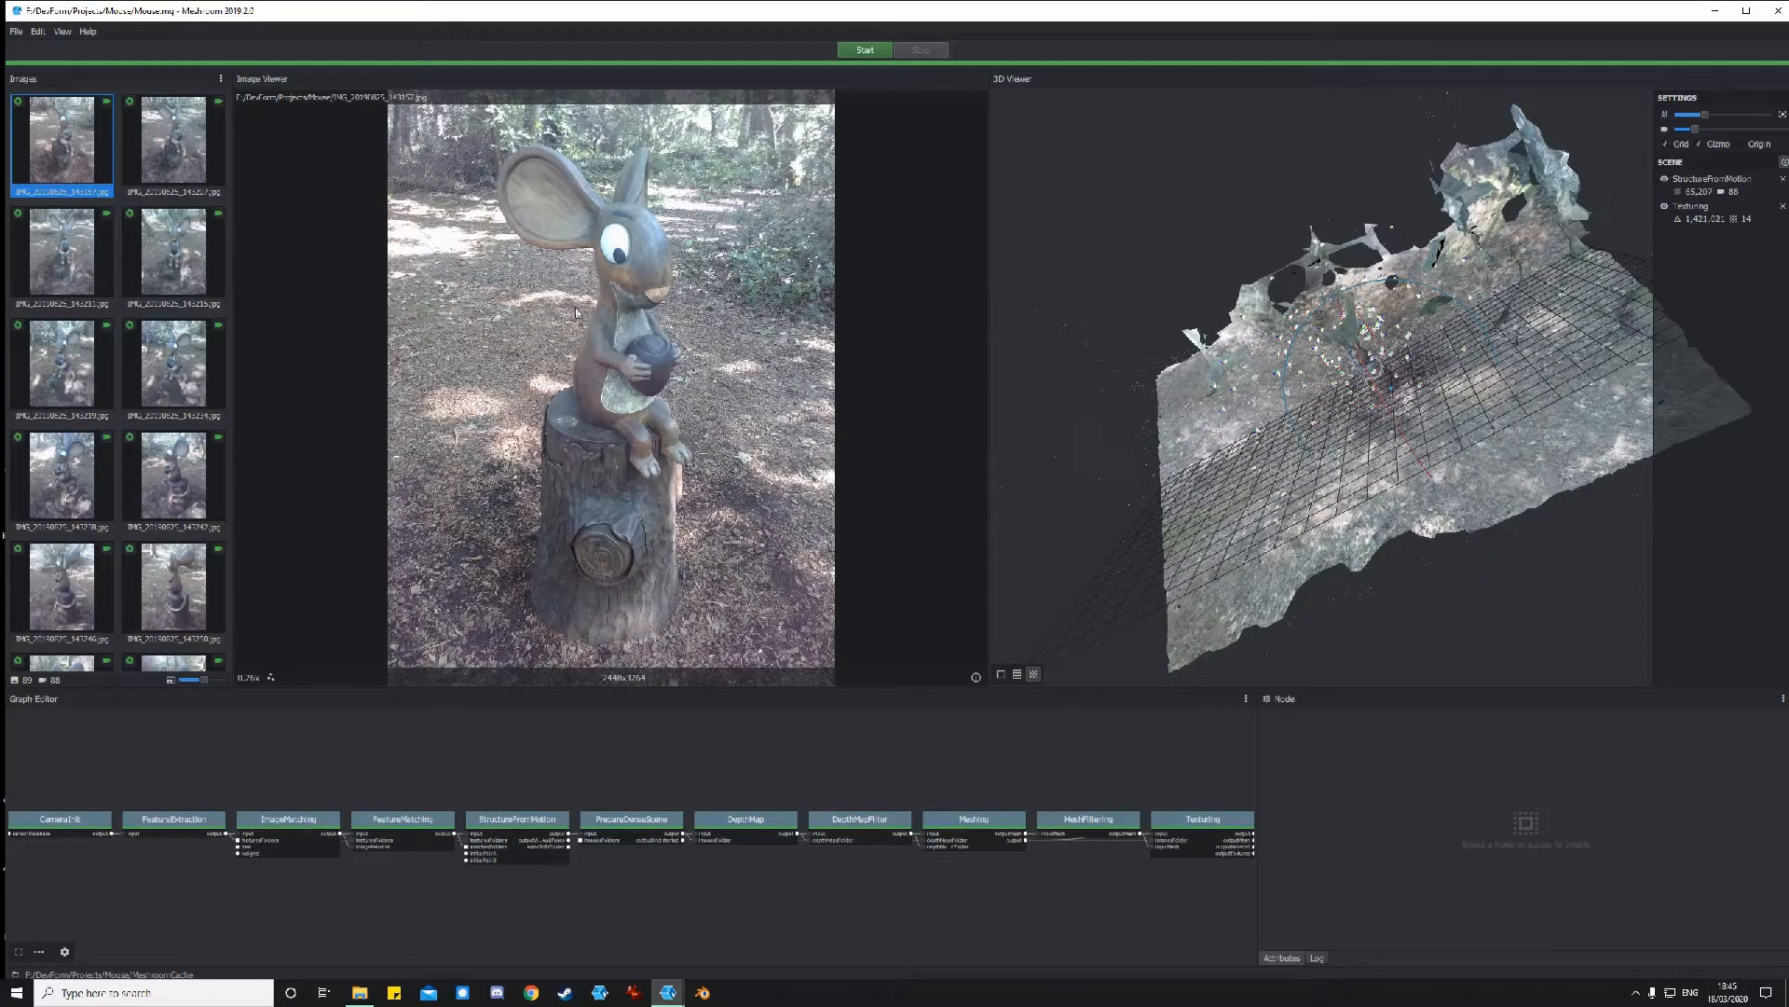
pyautogui.moveTo(1367, 422); pyautogui.dragTo(1526, 472)
pyautogui.scroll(10, 1160, 357)
pyautogui.scroll(-10, 1282, 366)
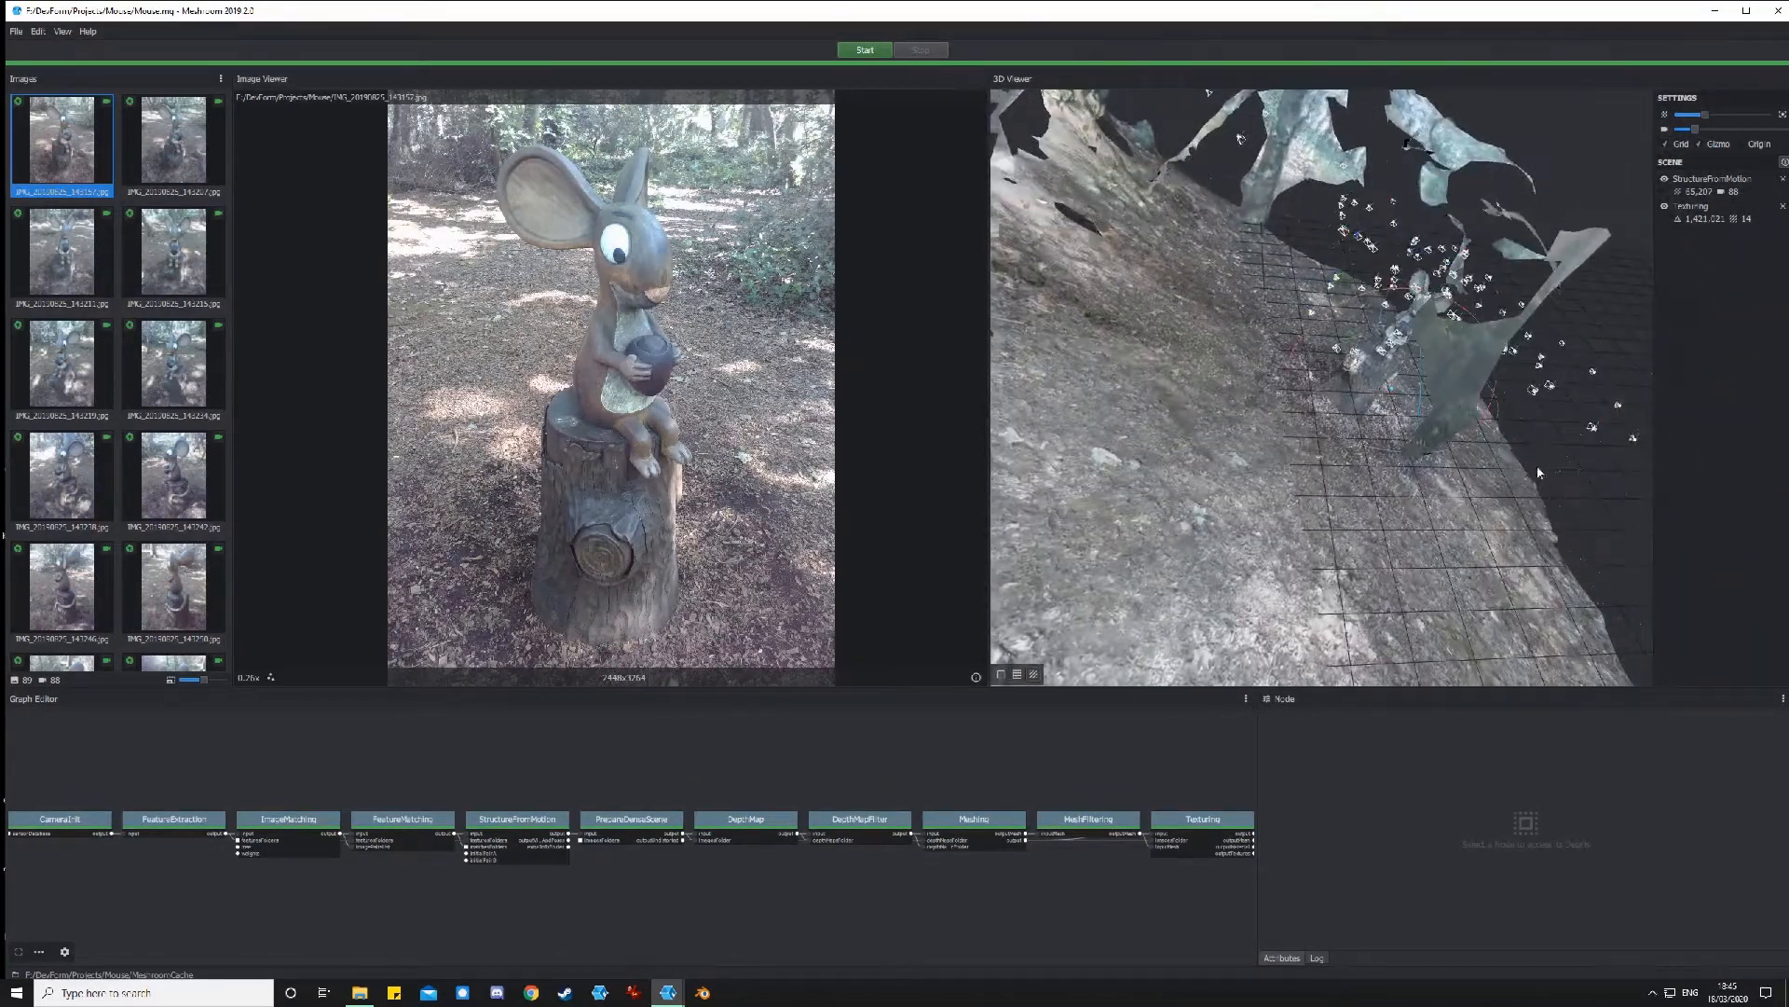
pyautogui.moveTo(1315, 411); pyautogui.dragTo(1361, 432)
pyautogui.moveTo(1458, 466); pyautogui.dragTo(1480, 355)
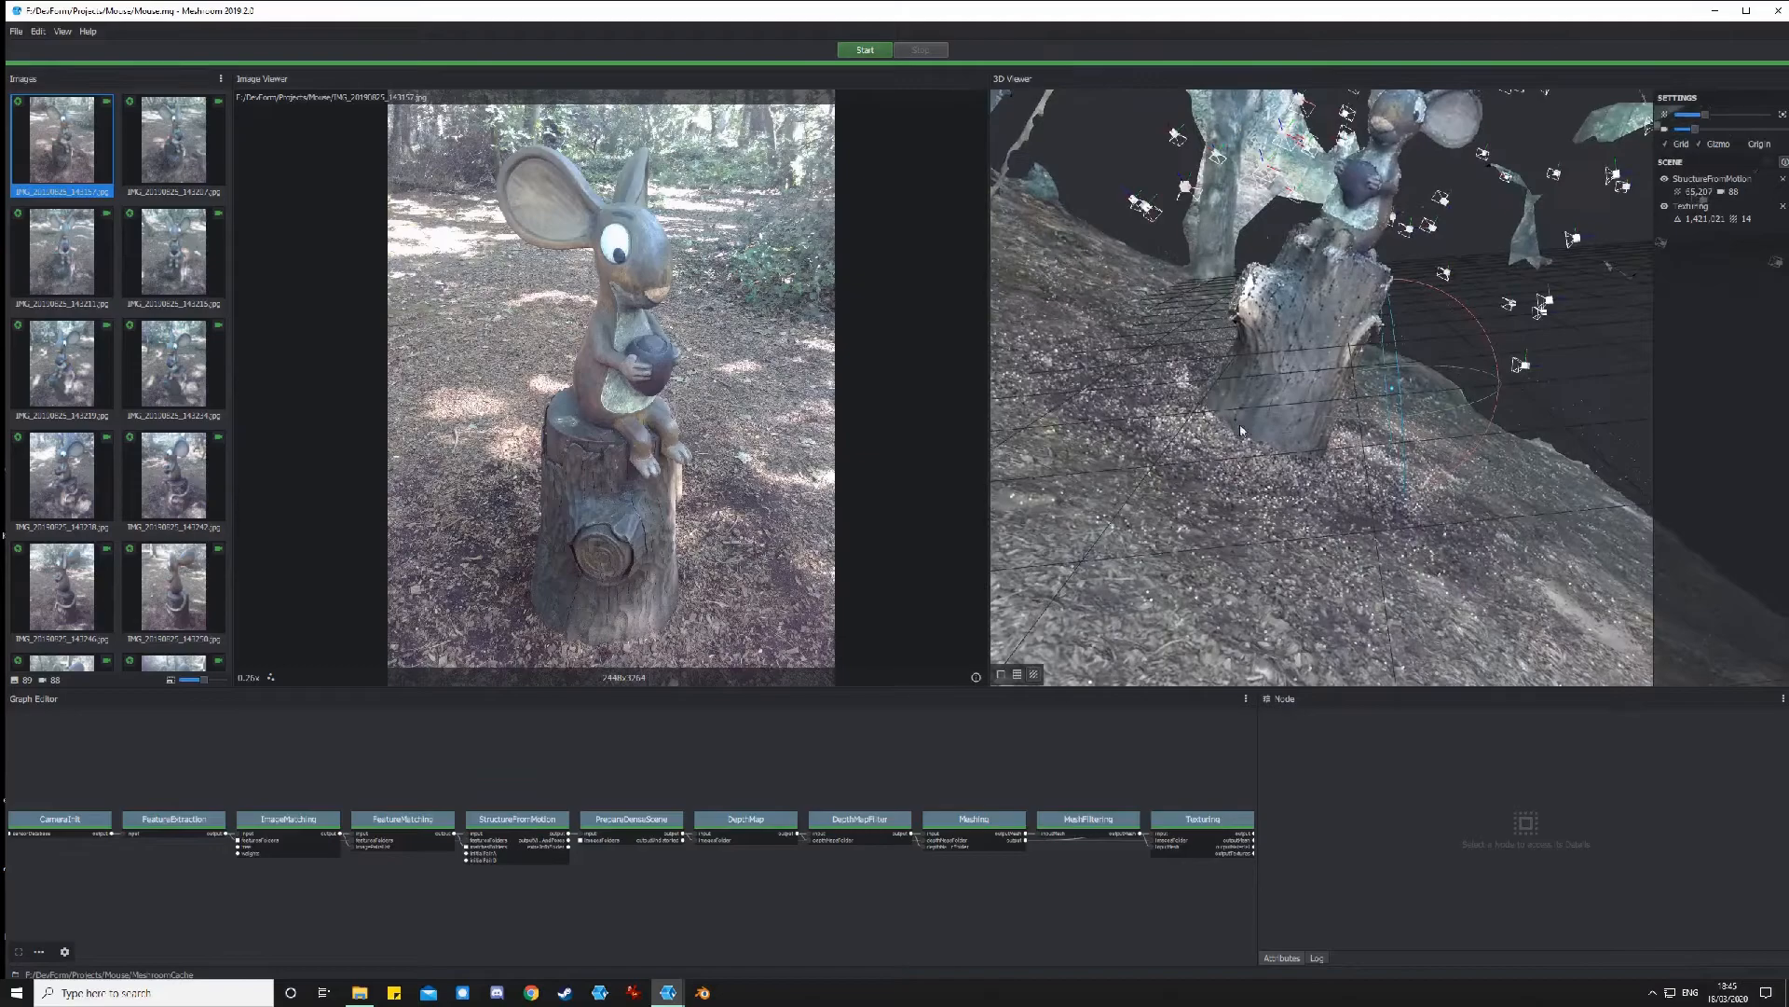
pyautogui.moveTo(1465, 211); pyautogui.dragTo(1290, 199)
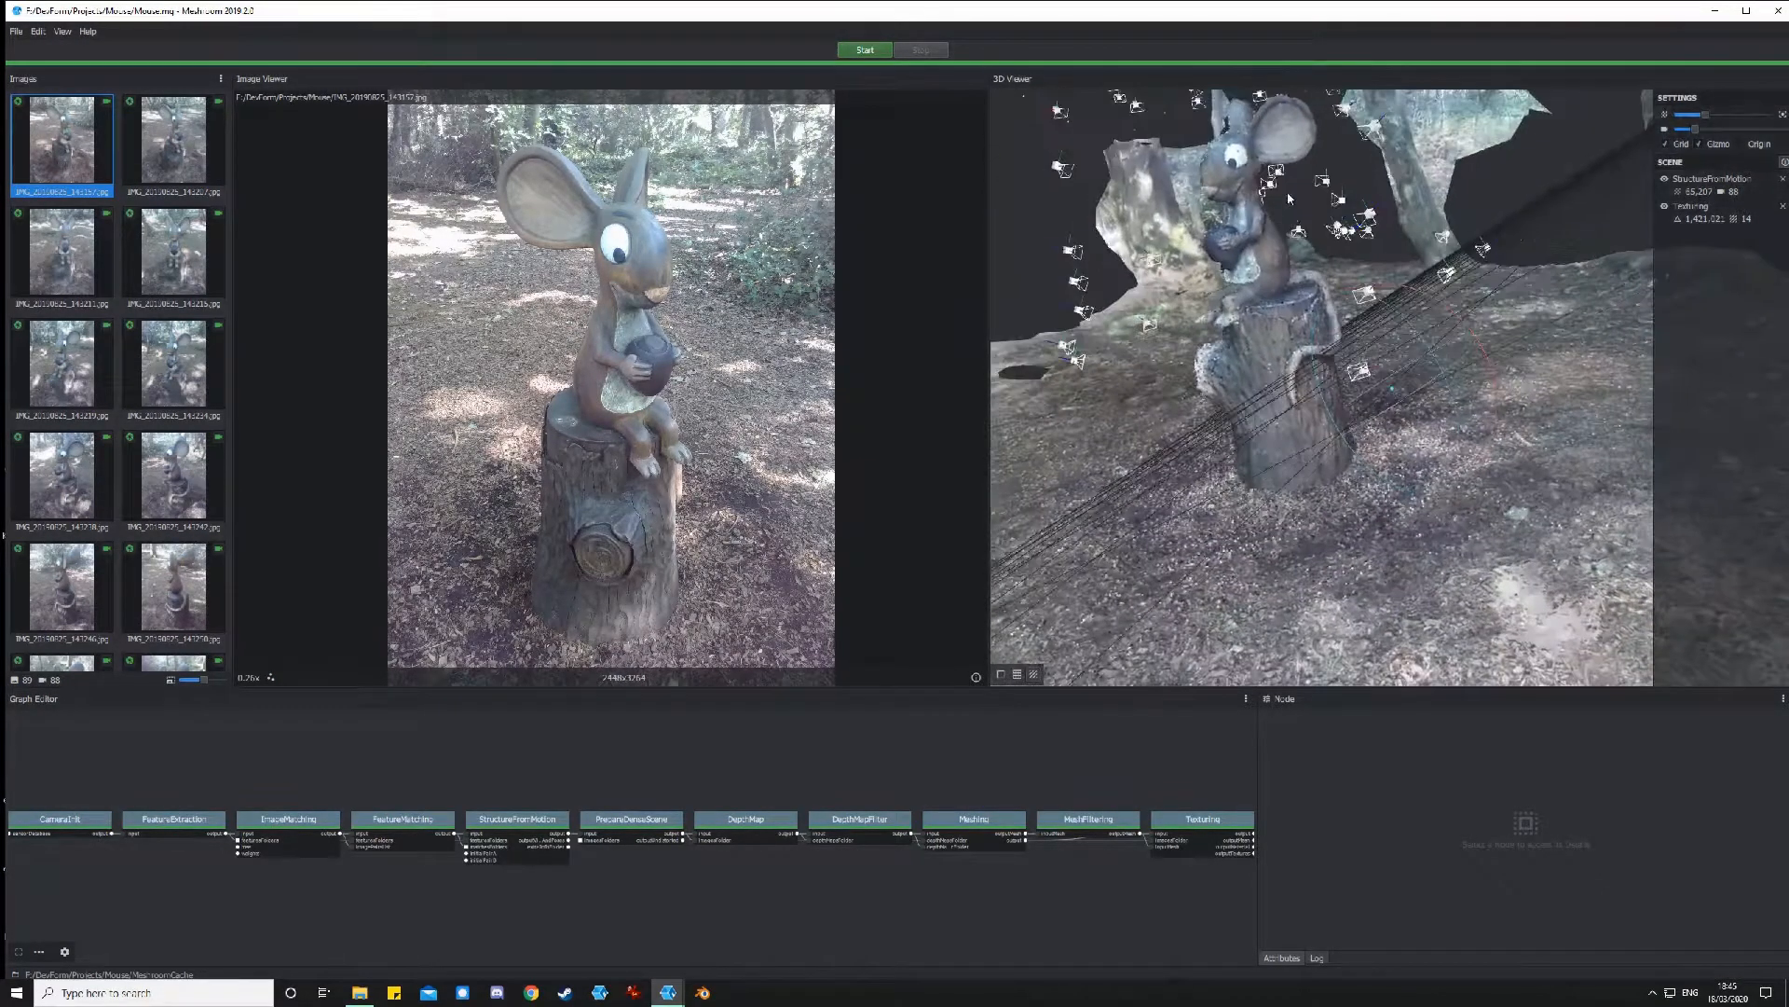
pyautogui.moveTo(1194, 417); pyautogui.dragTo(1342, 401)
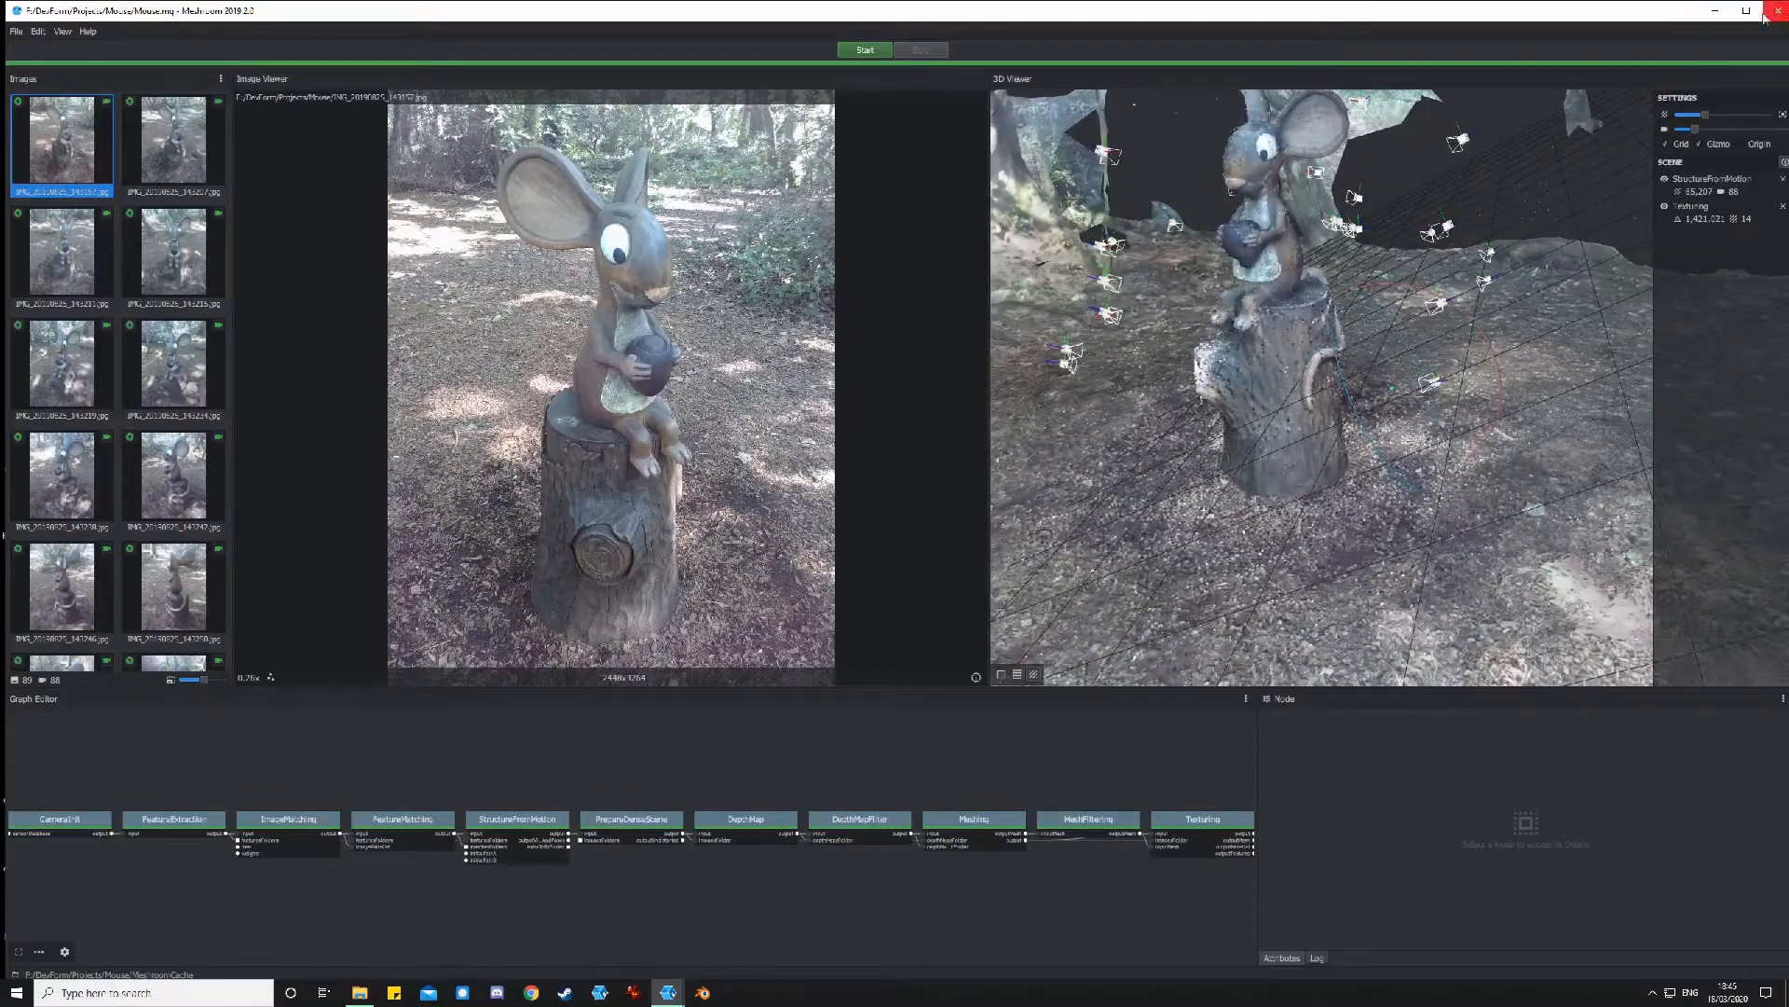
# Hide the StructureFromMotion points and cameras and view the textured mouse close up.
pyautogui.click(1668, 182)
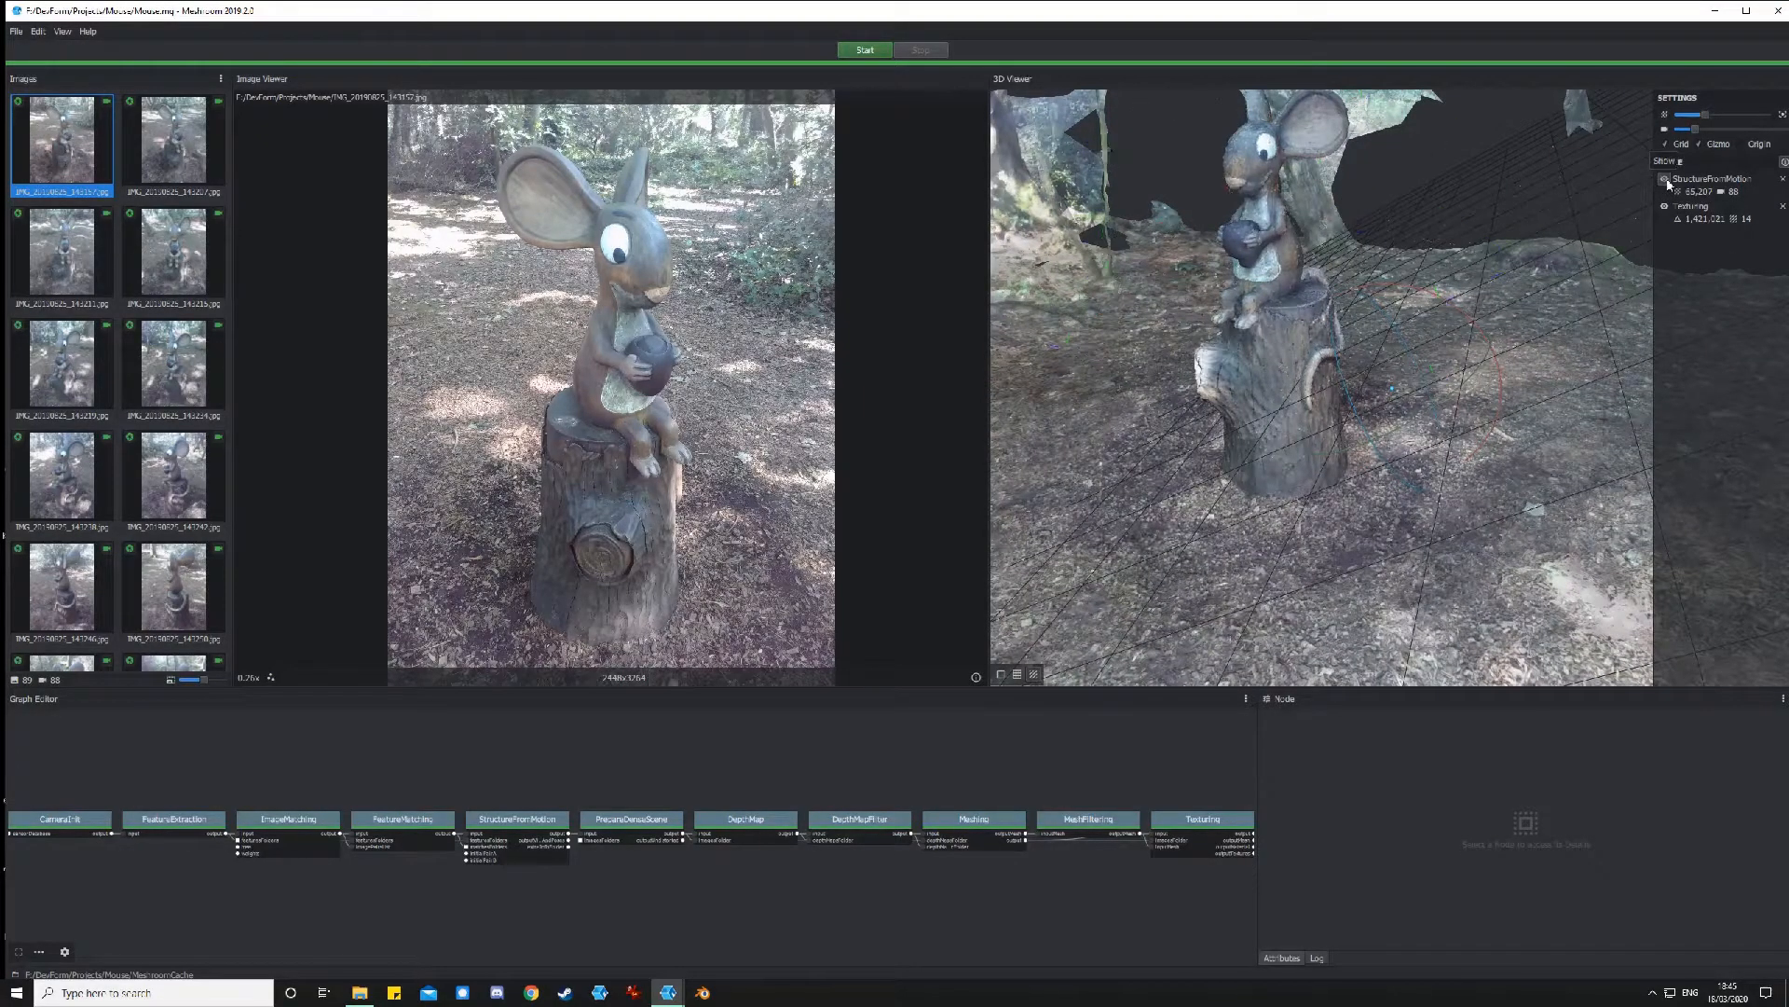
pyautogui.scroll(5, 1146, 442)
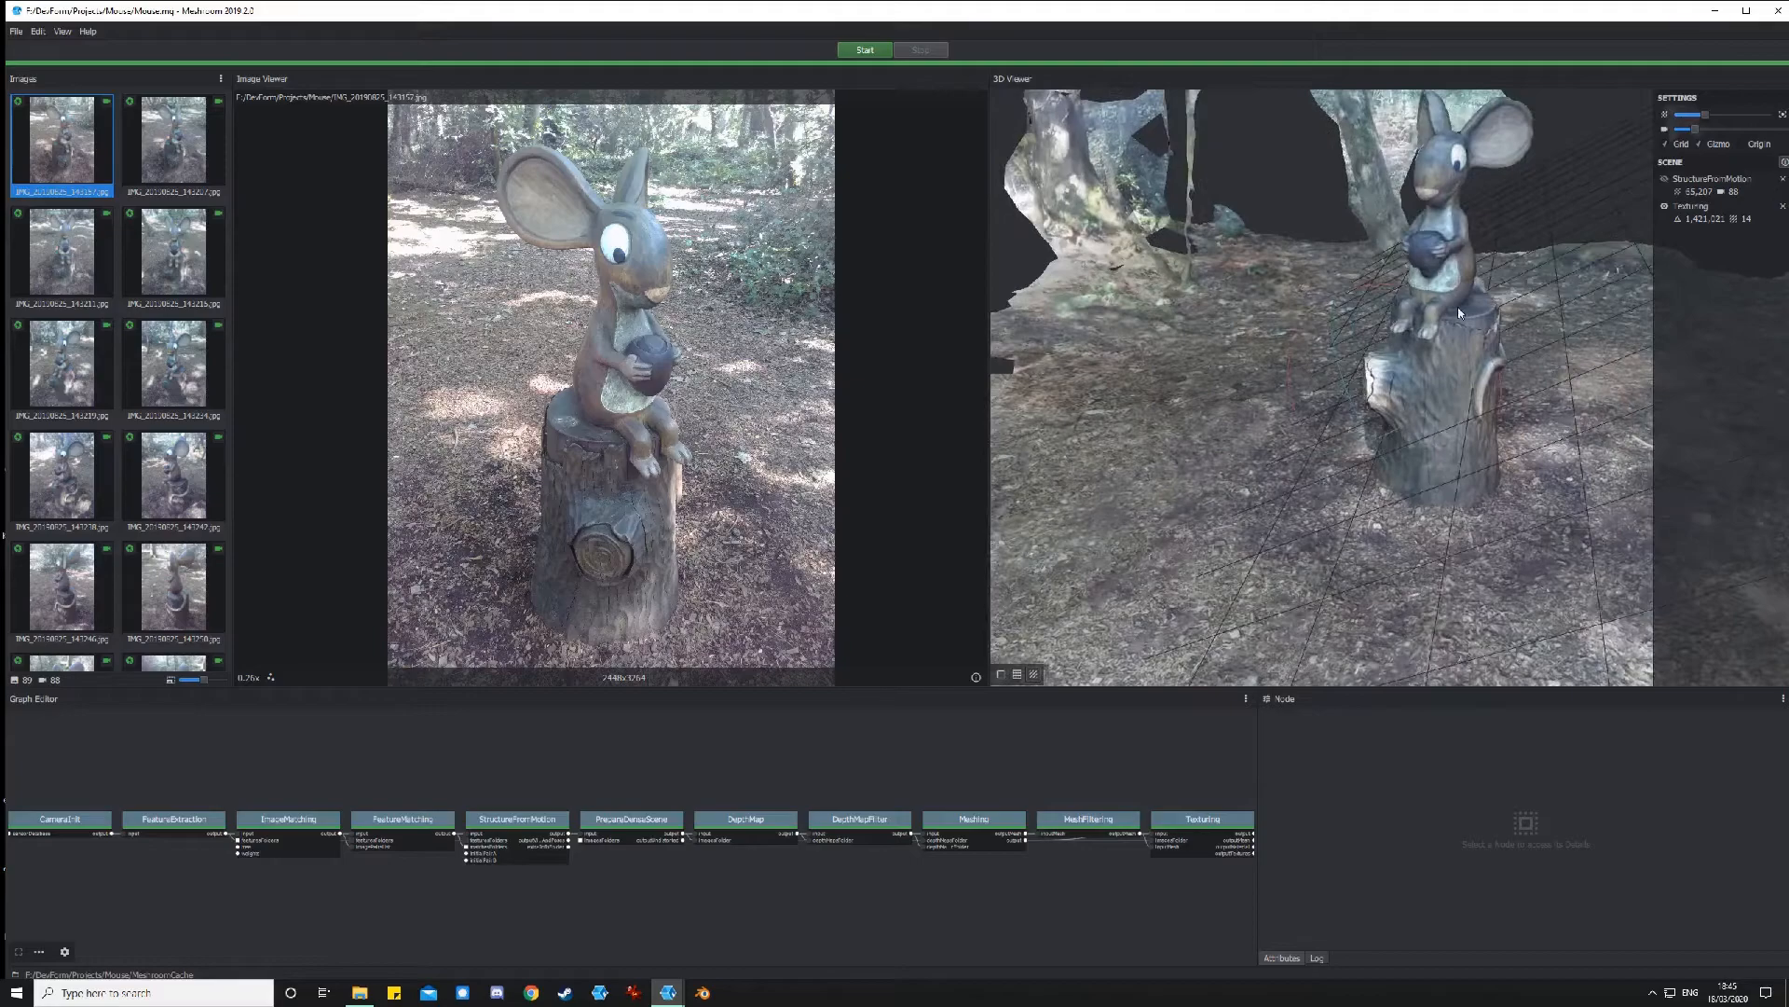
pyautogui.moveTo(1465, 337); pyautogui.dragTo(1500, 298)
pyautogui.moveTo(1464, 240); pyautogui.dragTo(1467, 370)
pyautogui.moveTo(1407, 363); pyautogui.dragTo(1495, 437, button='middle')
pyautogui.scroll(3, 1496, 437)
pyautogui.moveTo(1515, 427); pyautogui.dragTo(1328, 229)
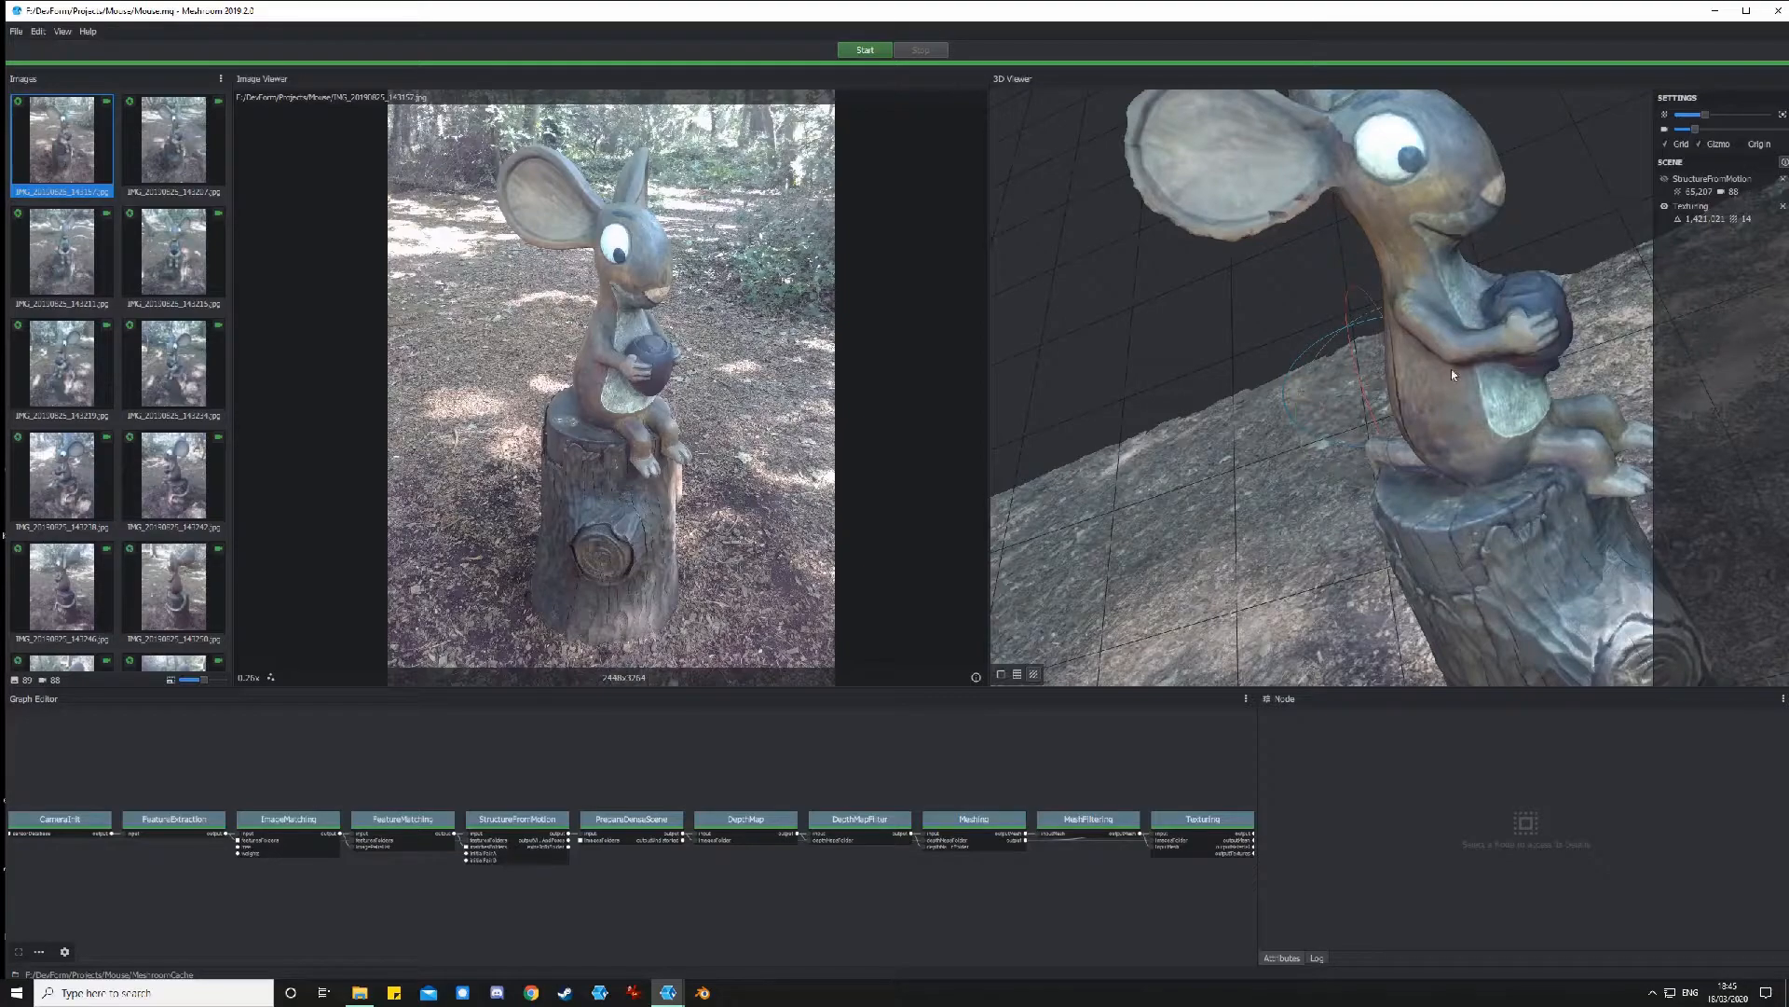
# Examine the textured mouse's ears, face and ball and the stump's carved knot from several angles.
pyautogui.moveTo(1448, 396); pyautogui.dragTo(1417, 407)
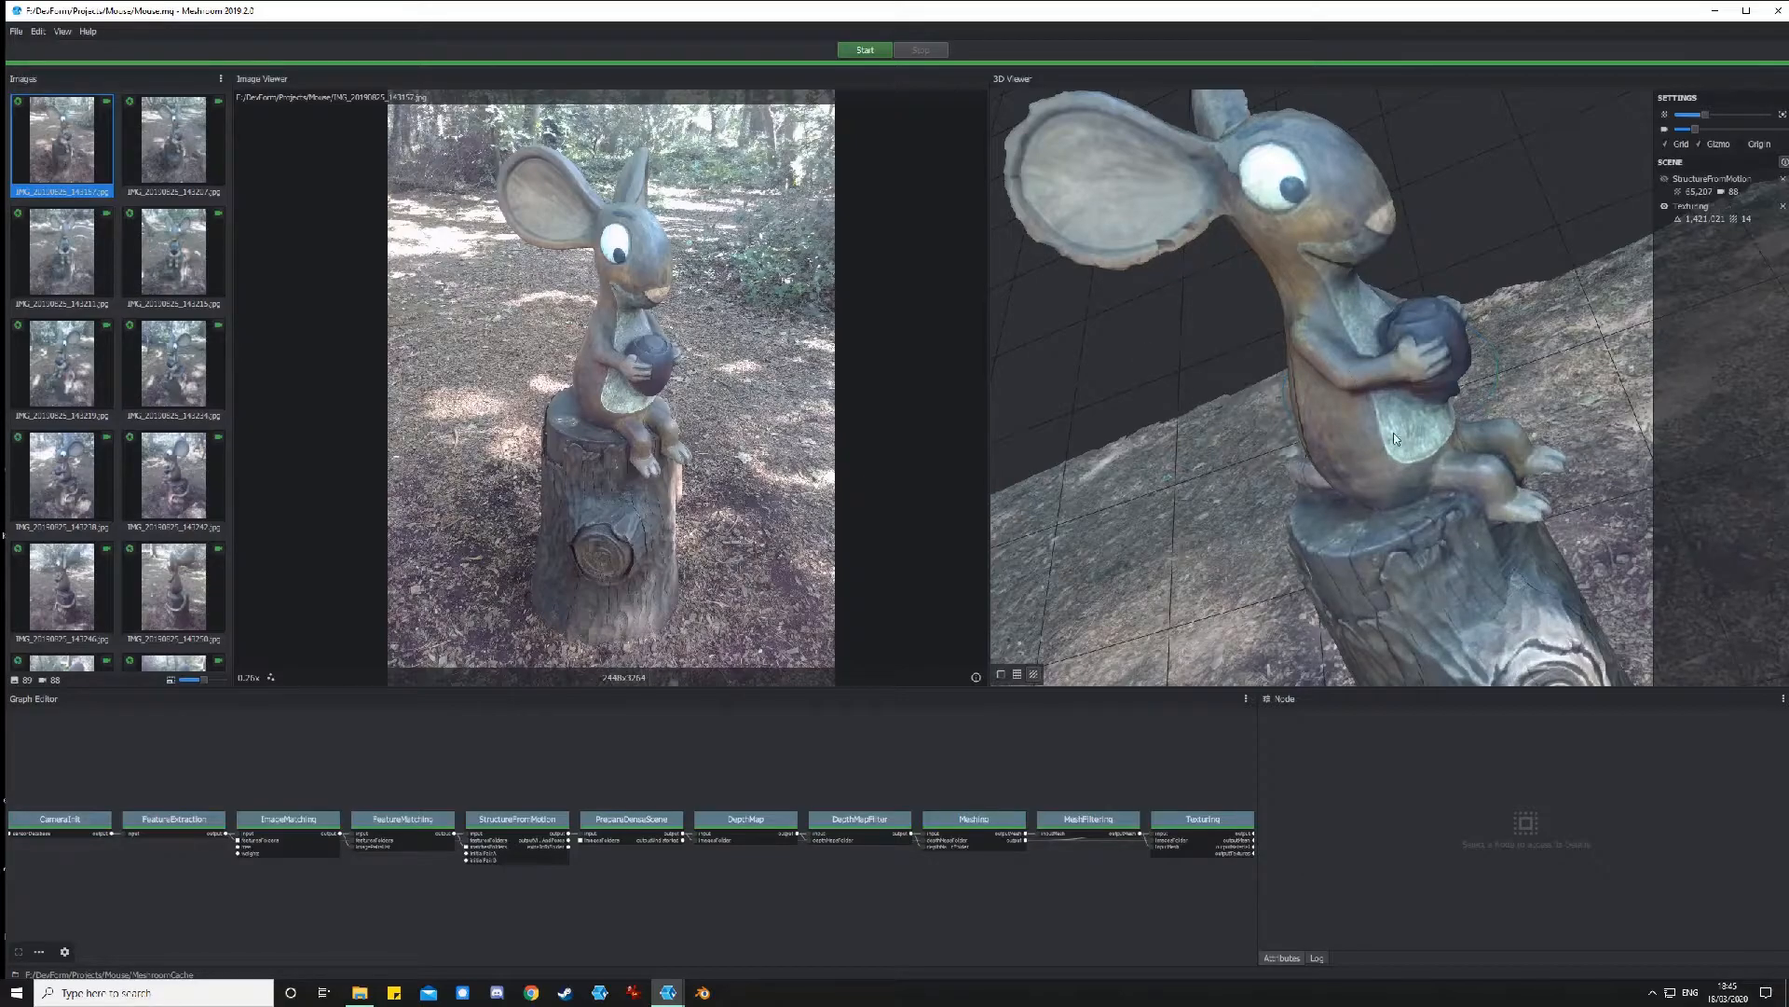
pyautogui.moveTo(1486, 473); pyautogui.dragTo(1354, 412)
pyautogui.moveTo(1395, 582); pyautogui.dragTo(1482, 392)
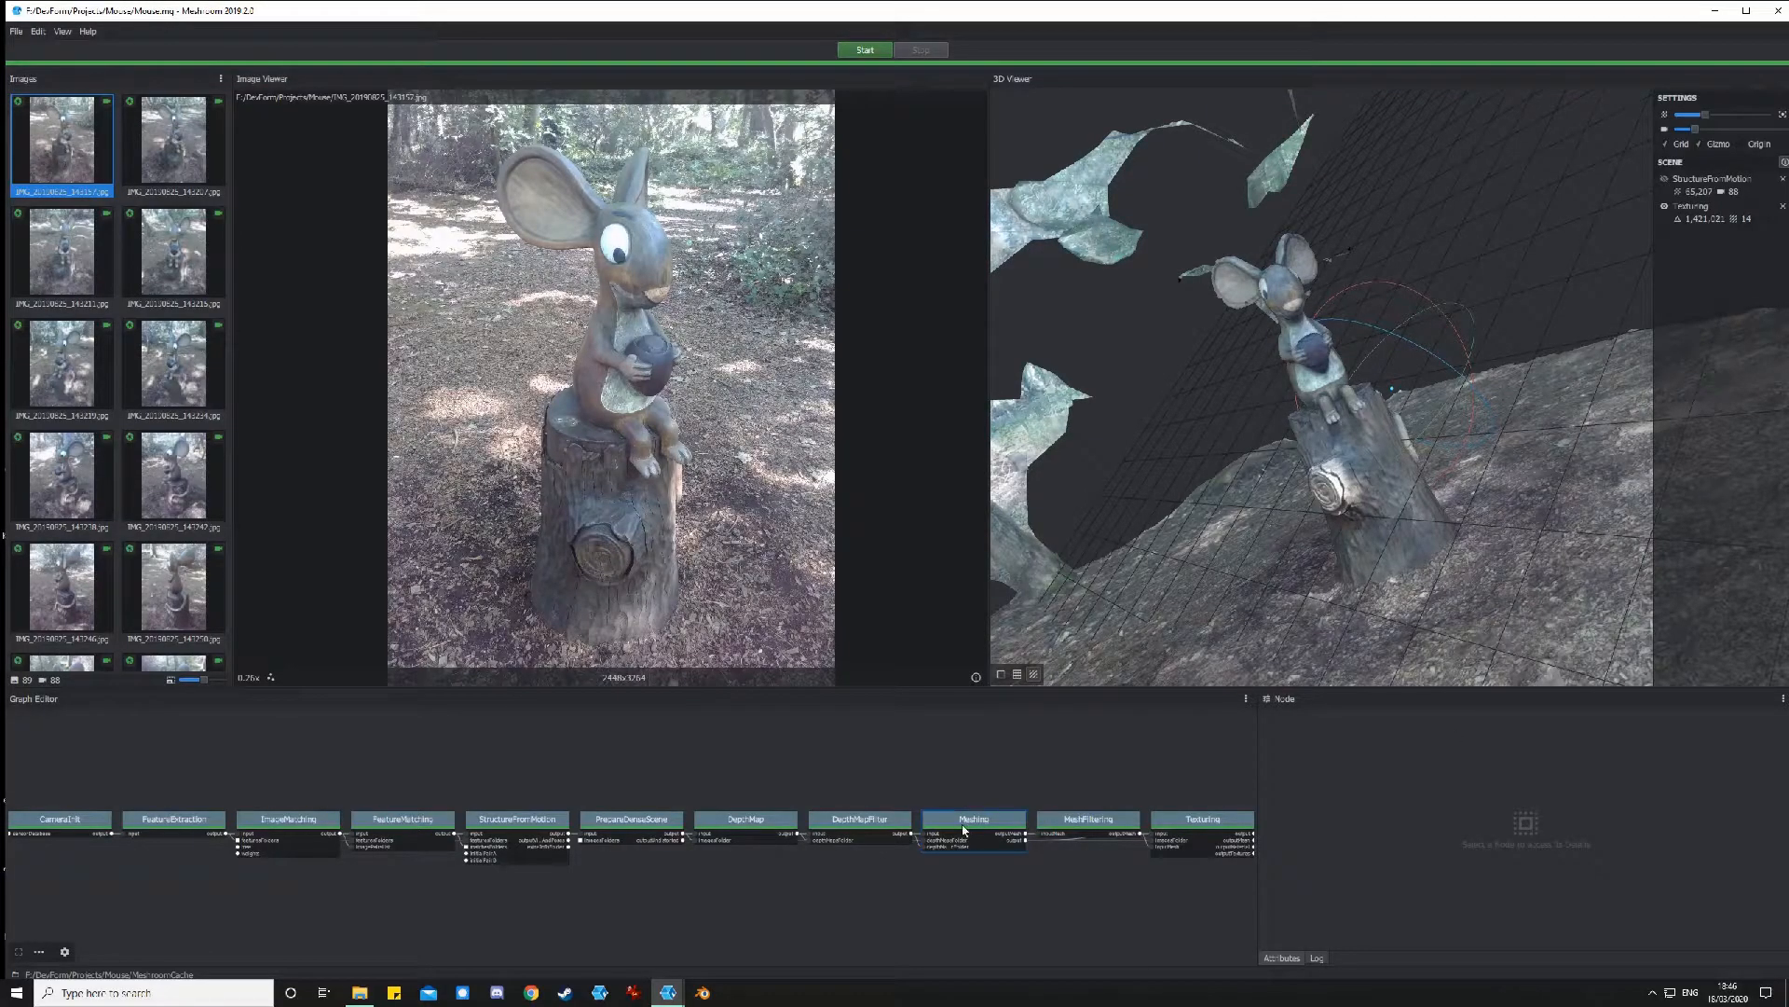
pyautogui.moveTo(1329, 569); pyautogui.dragTo(1505, 559)
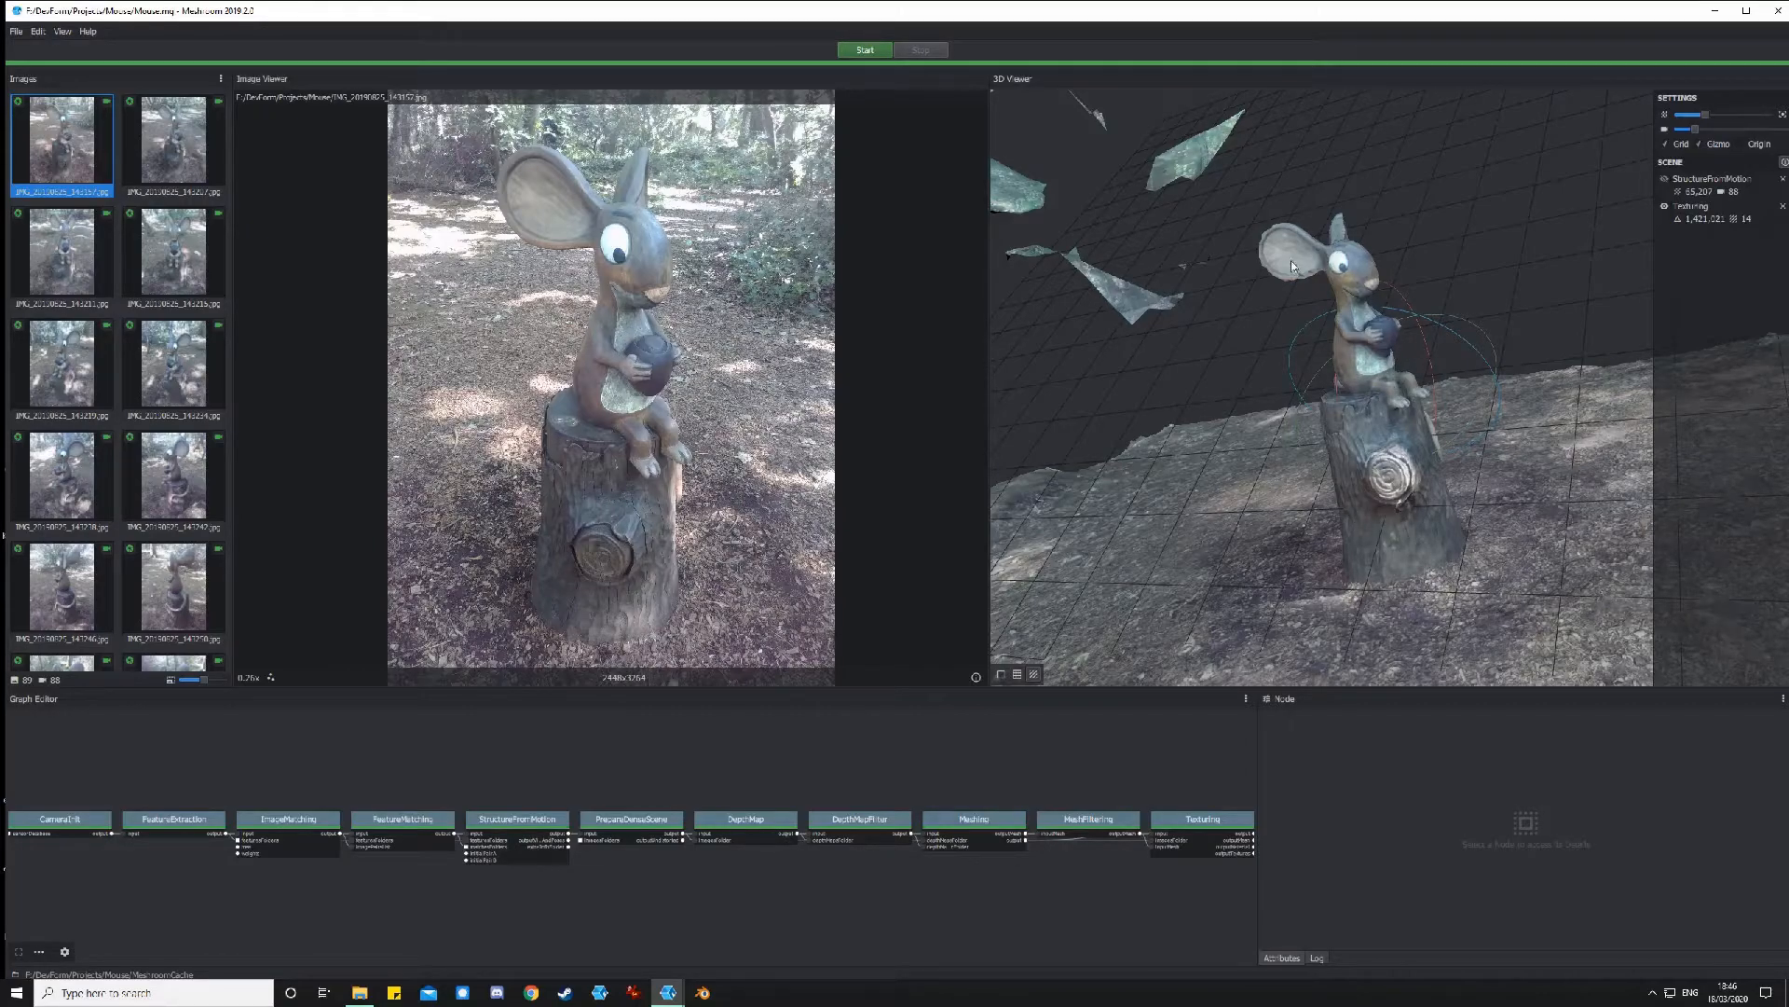
pyautogui.moveTo(1292, 472); pyautogui.dragTo(1388, 522)
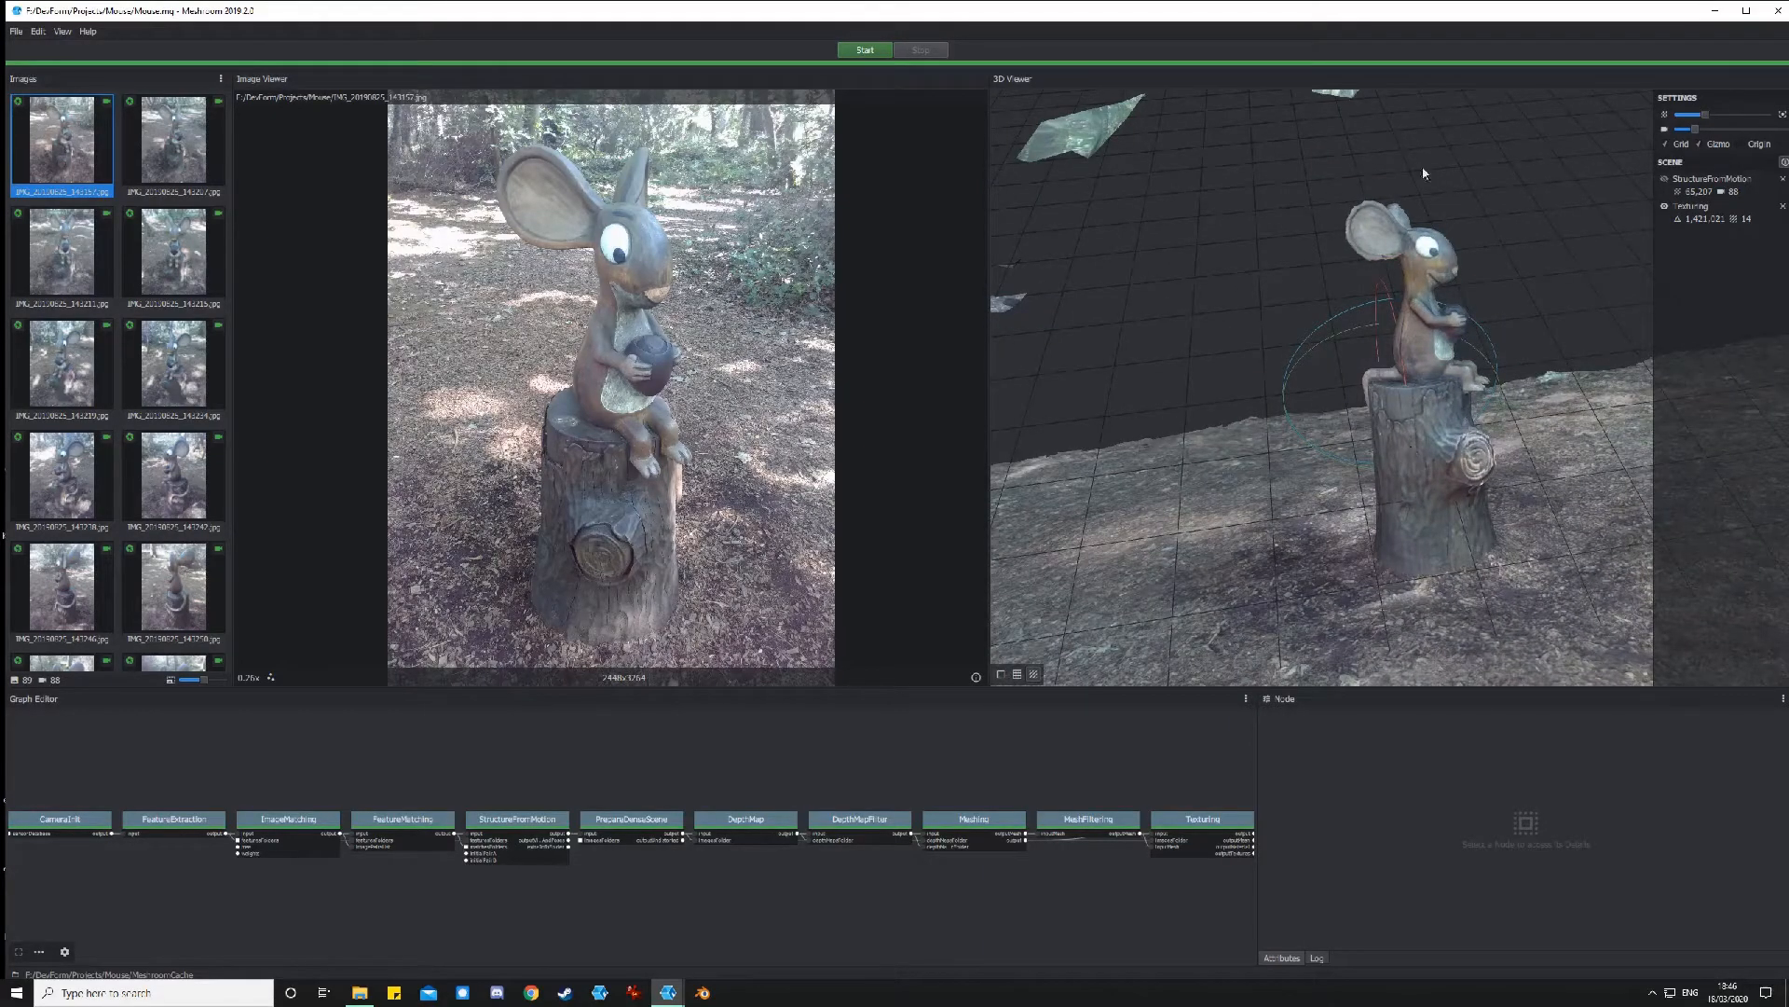
pyautogui.moveTo(1428, 597); pyautogui.dragTo(1407, 477)
pyautogui.scroll(6, 1408, 477)
pyautogui.moveTo(1278, 223); pyautogui.dragTo(1336, 398, button='middle')
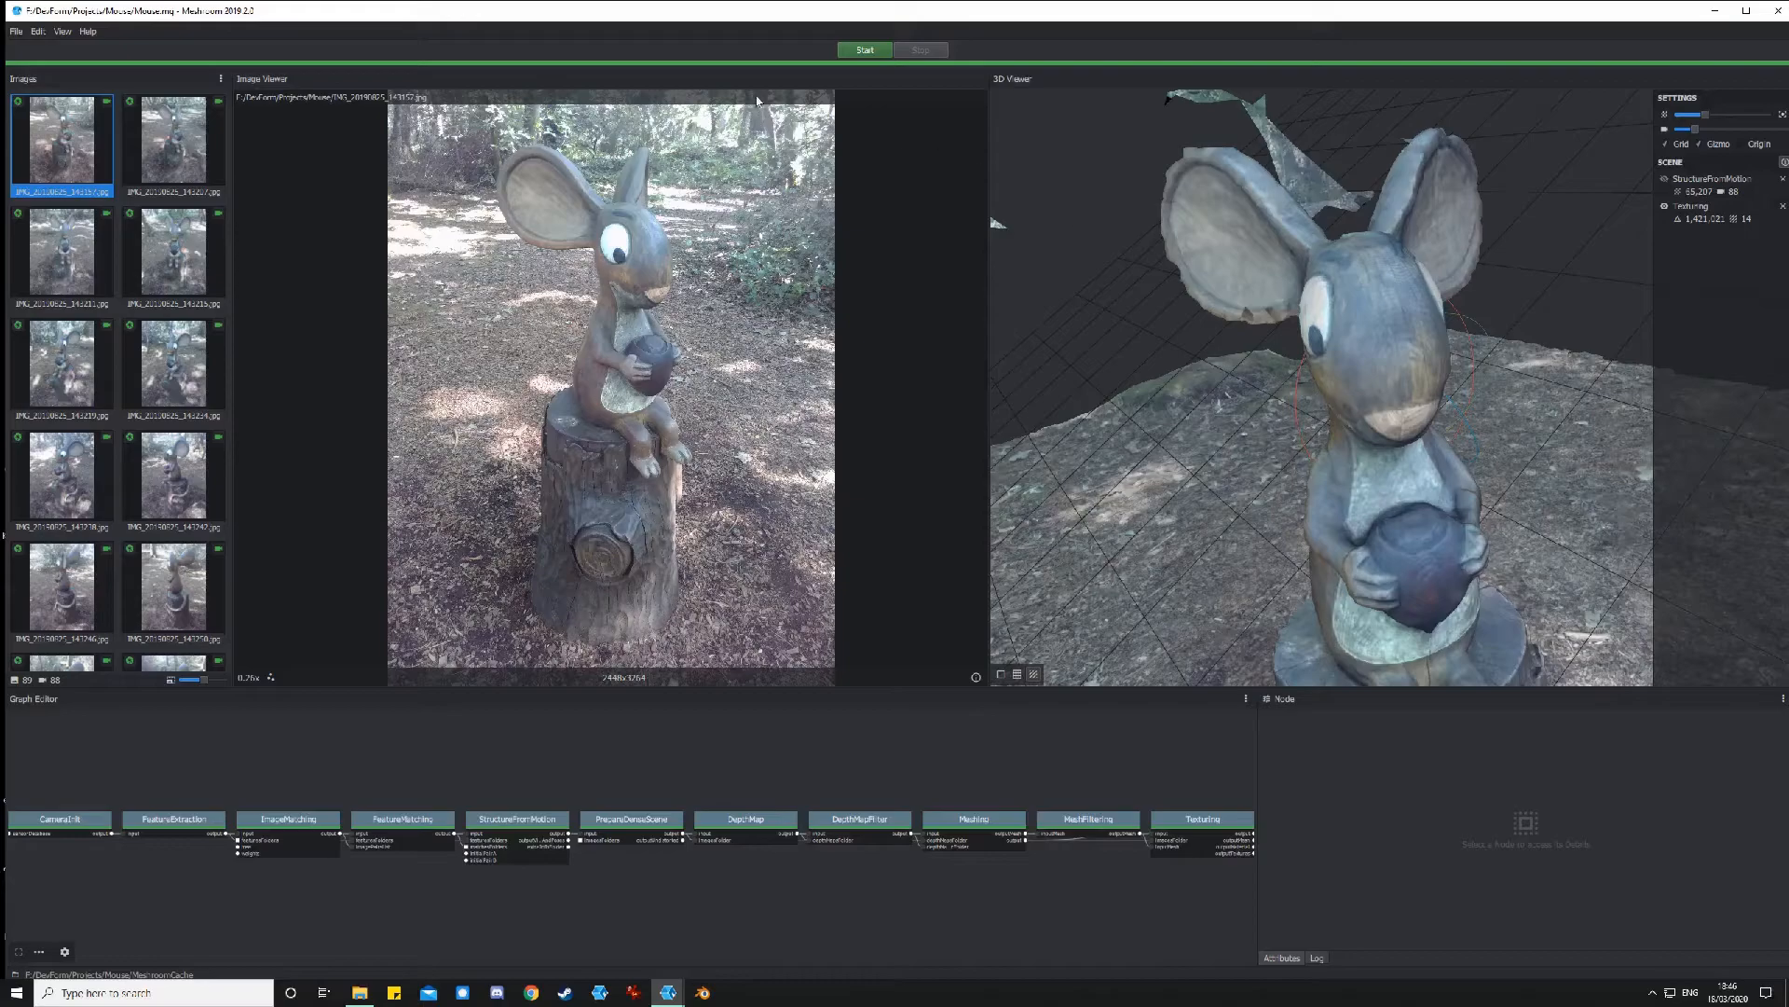